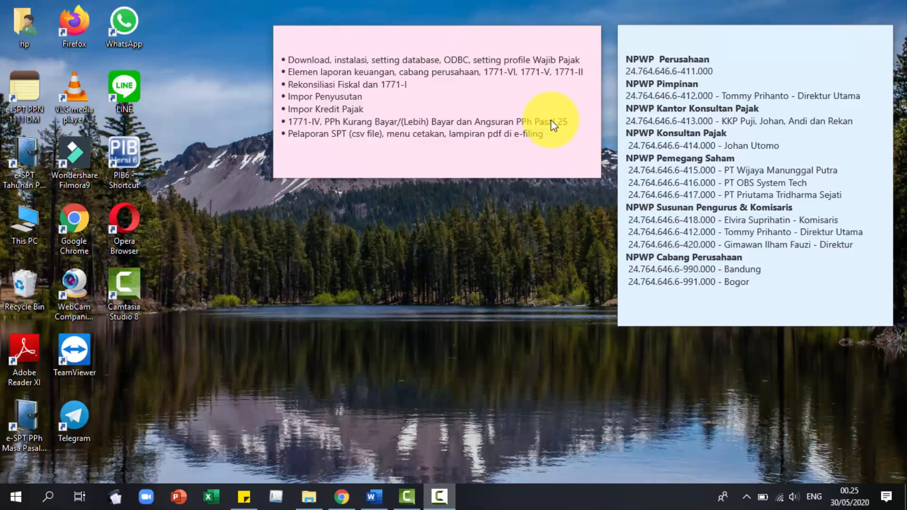
On pajak.go.id, open Unduh > Aplikasi Perpajakan and scroll through the tax application list.
click(343, 501)
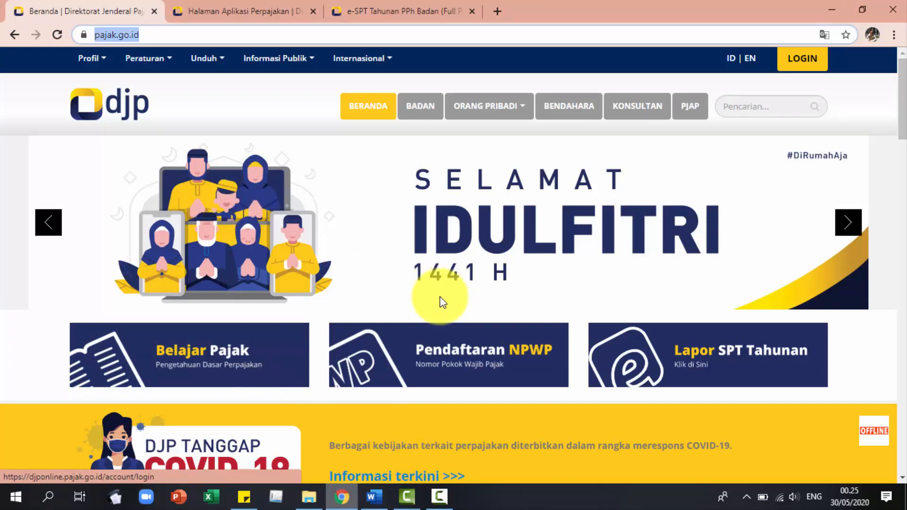
click(162, 35)
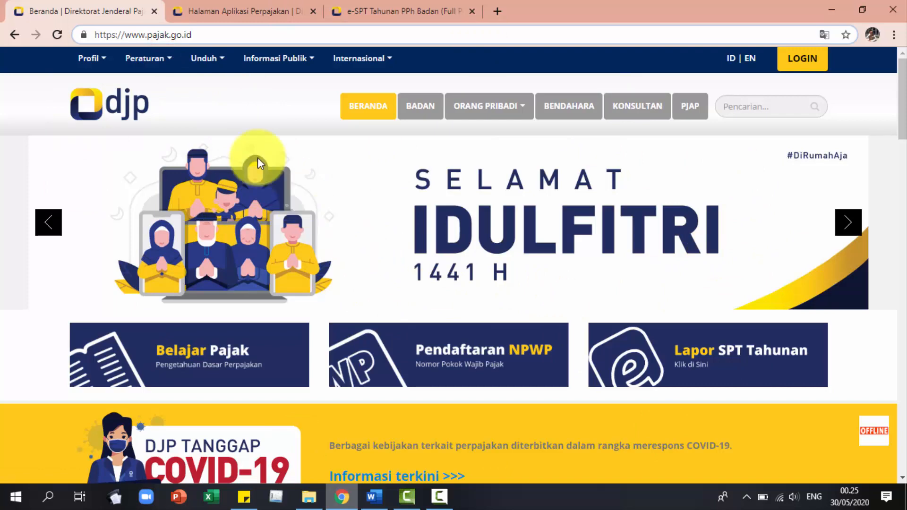
click(207, 59)
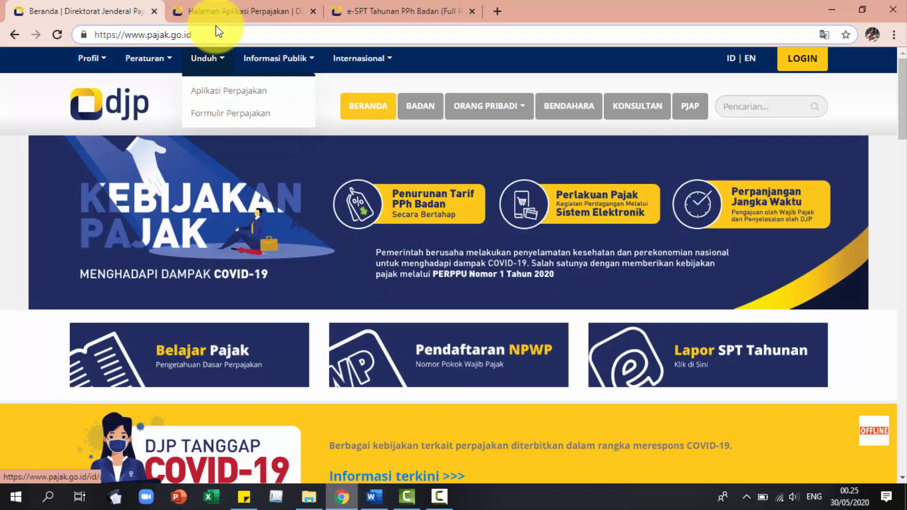
click(215, 17)
scroll(291, 278, up, 1)
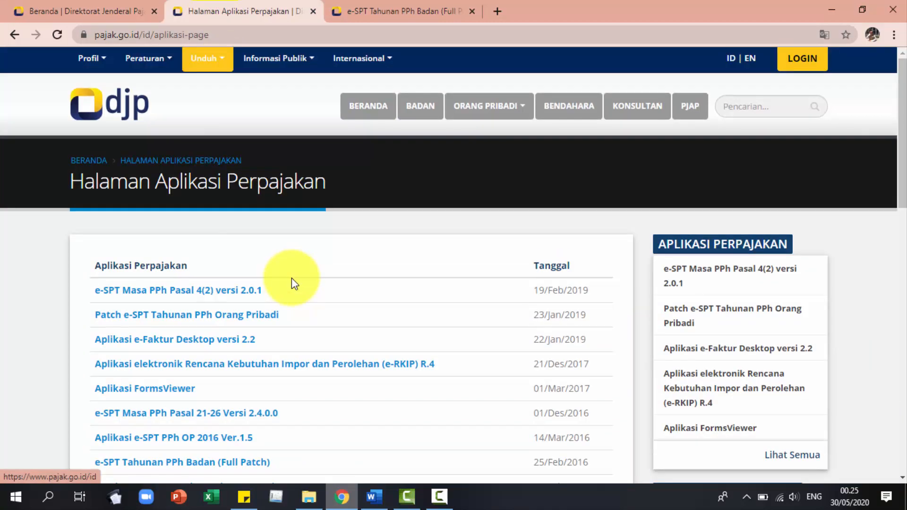
scroll(291, 277, down, 1)
scroll(292, 282, down, 2)
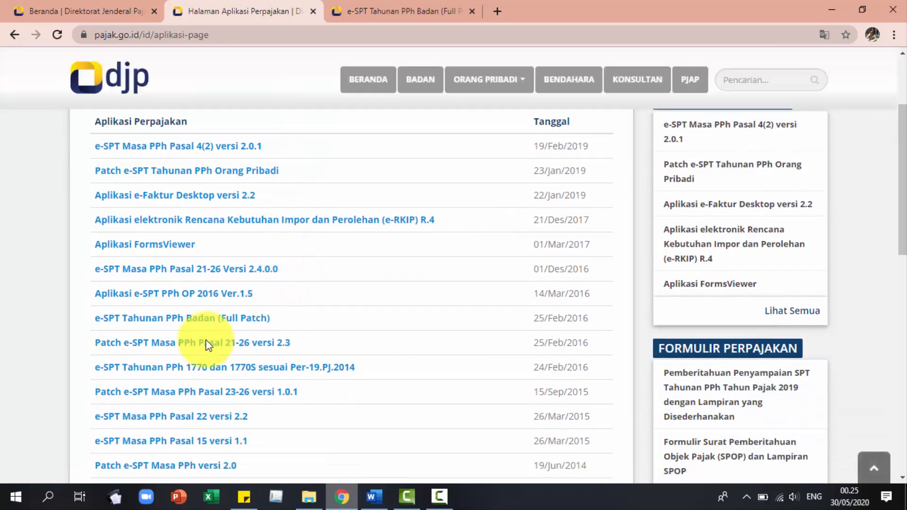
Open the e-SPT Tahunan PPh Badan (Full Patch) page and scroll to its Status and E-SPT PPh Badan.zip file.
click(167, 327)
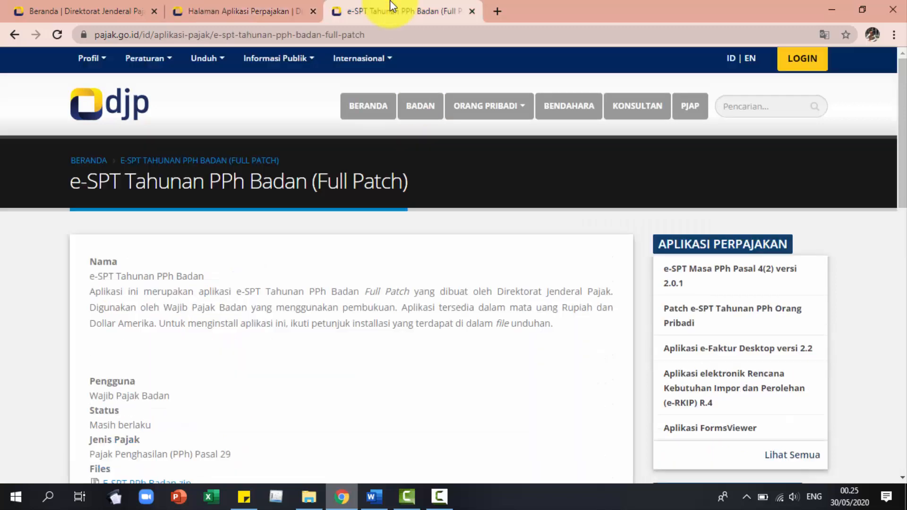
scroll(329, 223, down, 3)
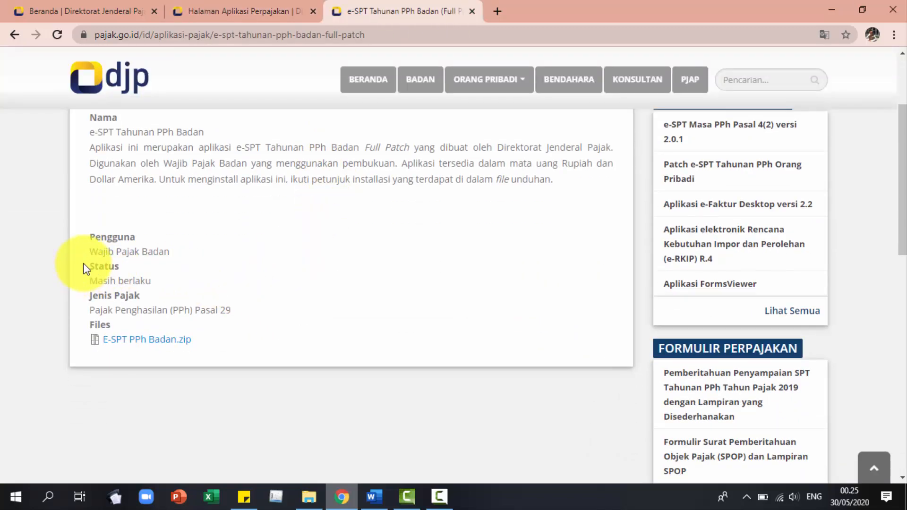
drag(91, 266, 149, 283)
click(151, 284)
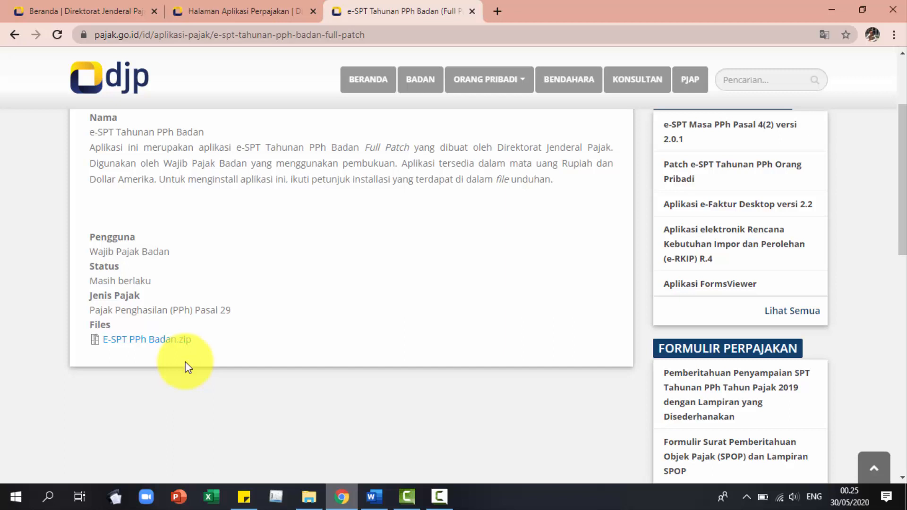
Browse from This PC to Downloads and into the nested E-SPT PPh Badan folder.
click(309, 496)
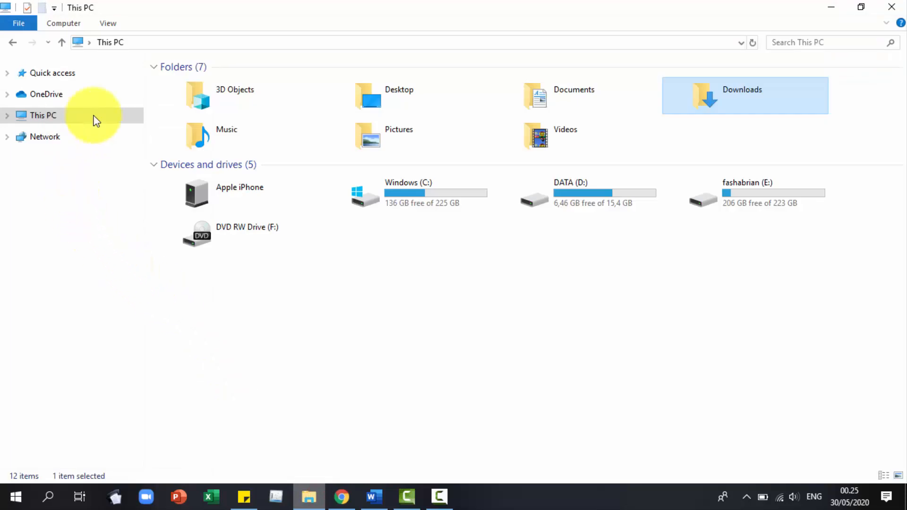
click(59, 116)
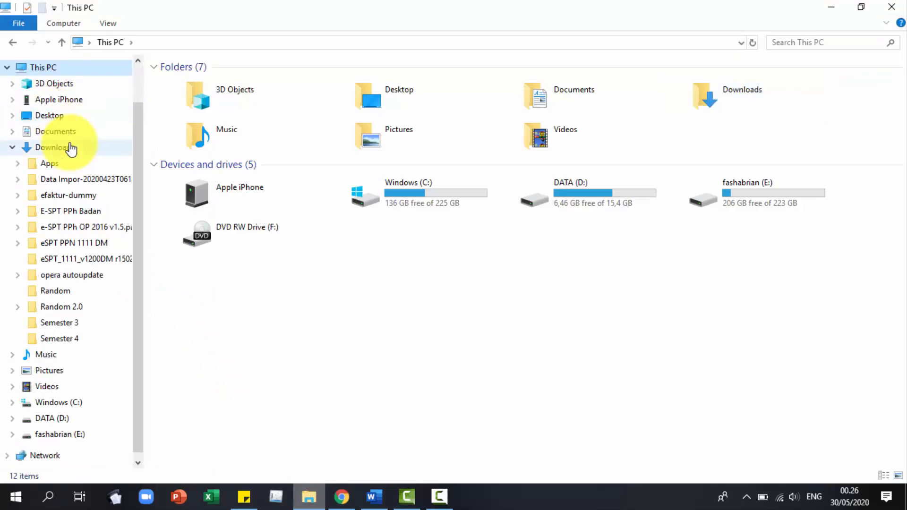
click(69, 146)
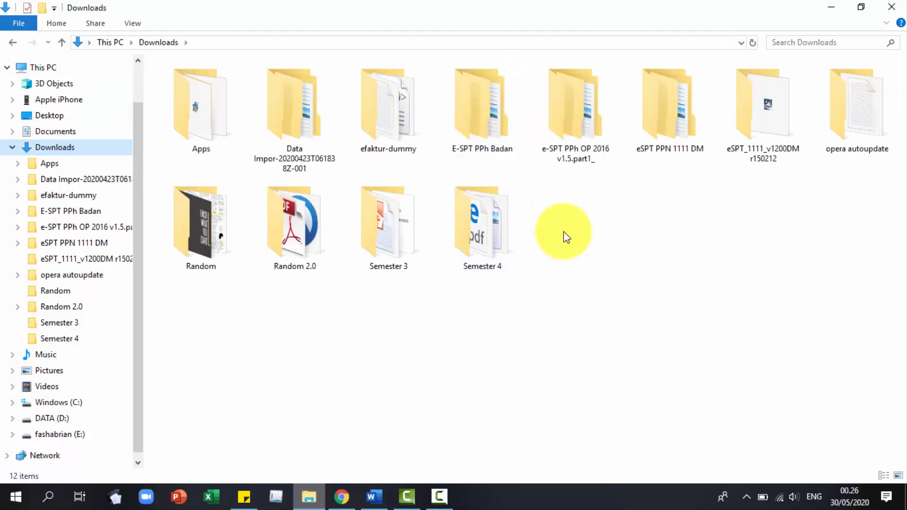
click(494, 115)
double_click(494, 116)
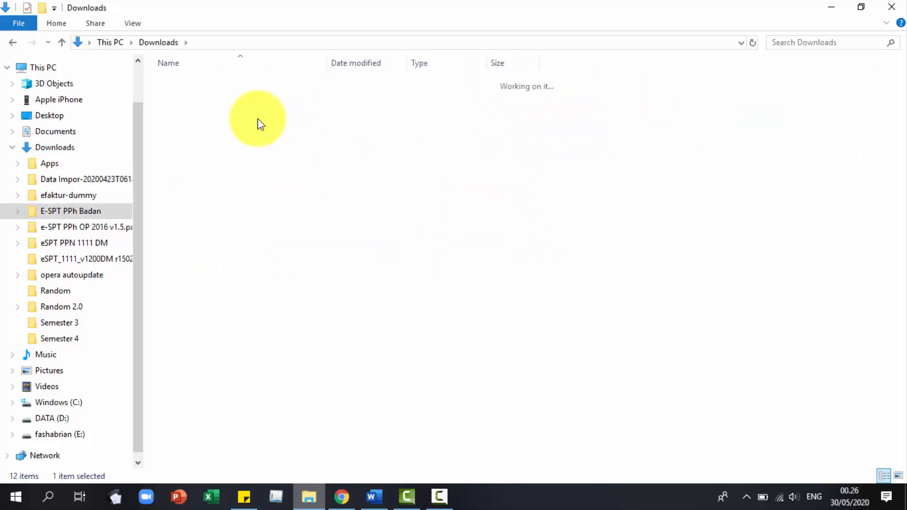
double_click(239, 81)
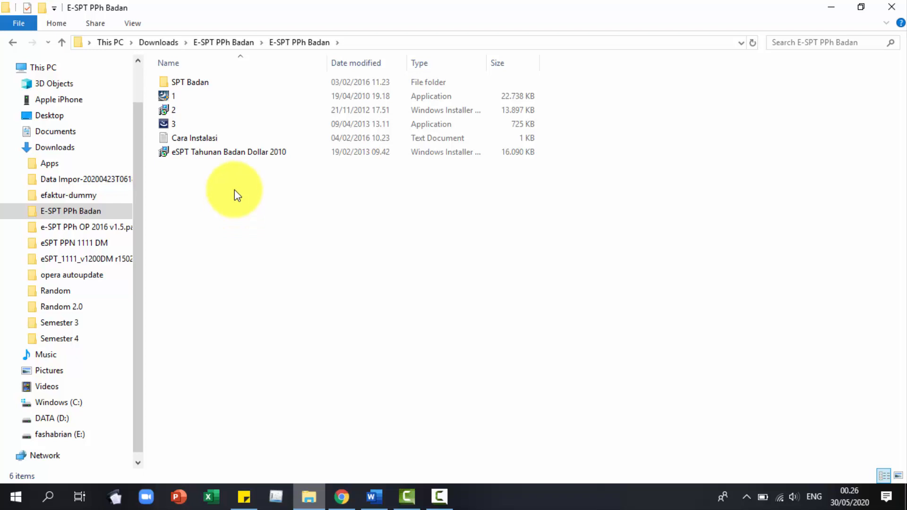
Read the Cara Instalasi notes giving install order 1.exe, 2.msi, 3.exe, then minimize Notepad.
double_click(214, 141)
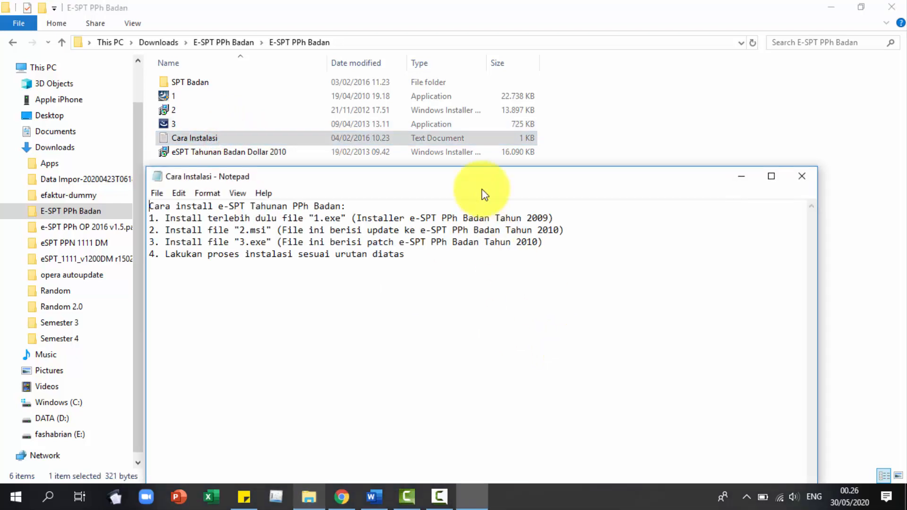
drag(486, 177, 484, 158)
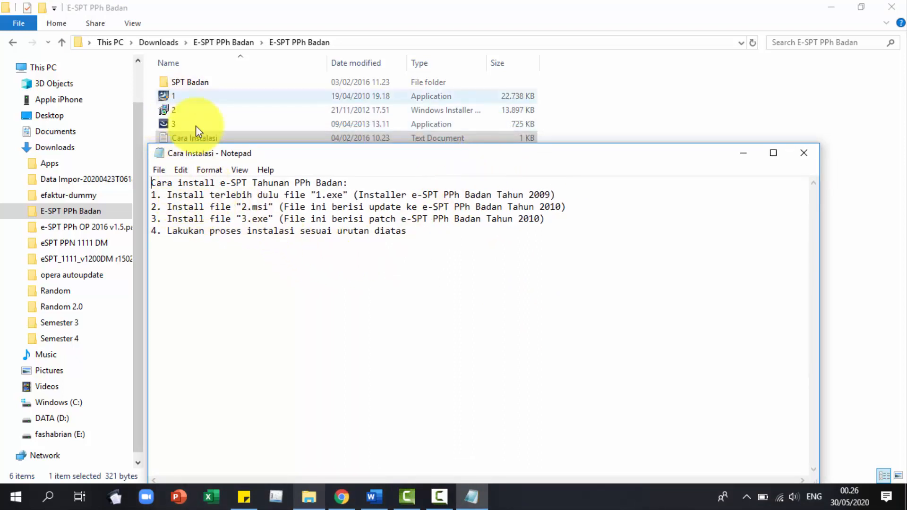
mouse_move(258, 211)
mouse_down()
mouse_move(241, 218)
mouse_move(261, 218)
mouse_up()
click(240, 206)
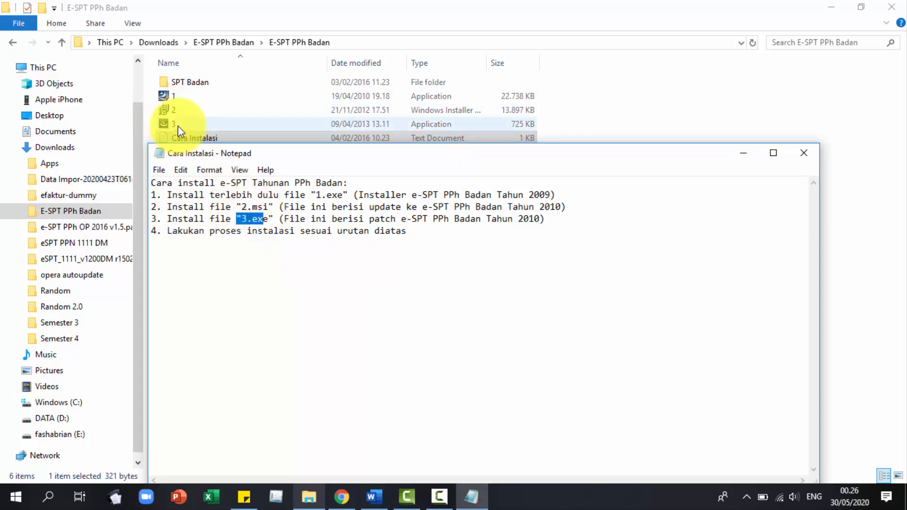
click(736, 152)
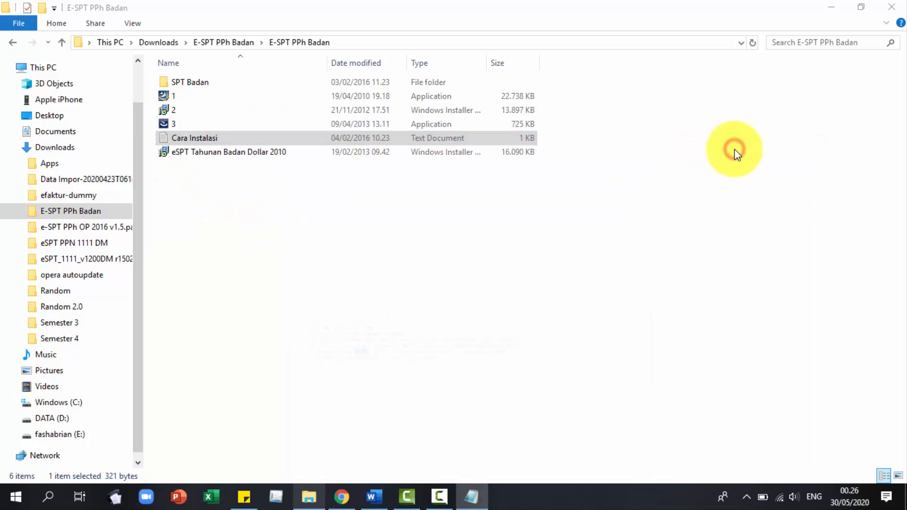
click(204, 202)
double_click(188, 84)
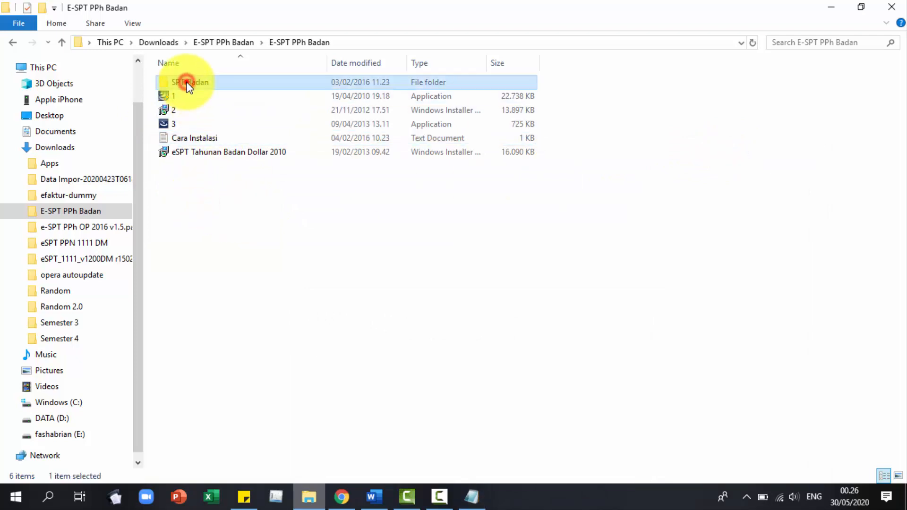
click(197, 167)
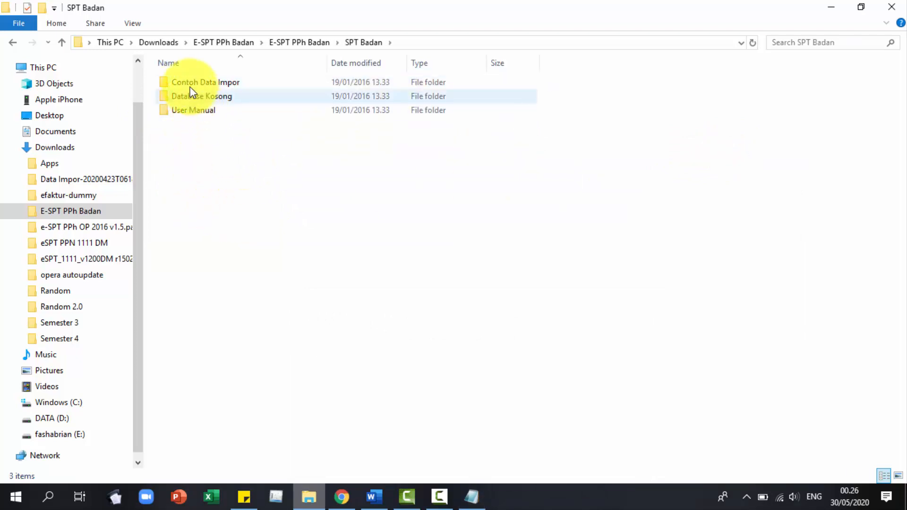
click(250, 83)
double_click(250, 83)
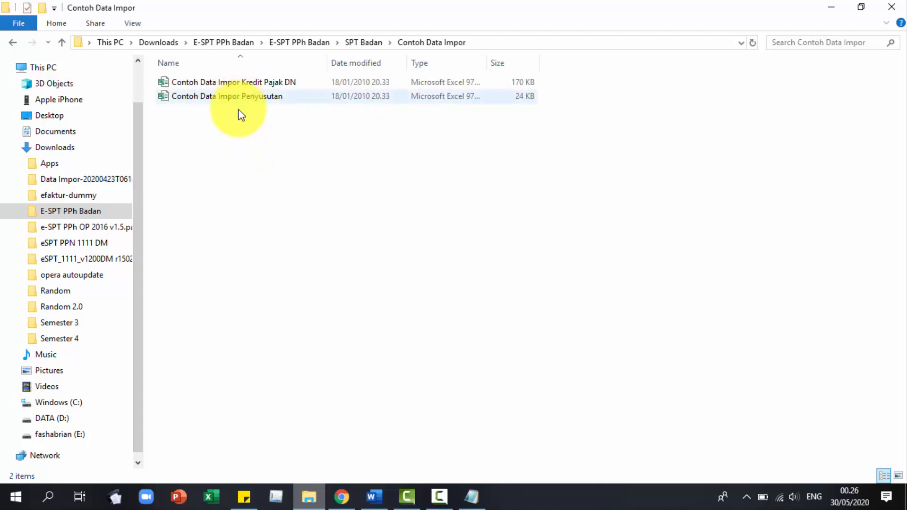
click(11, 44)
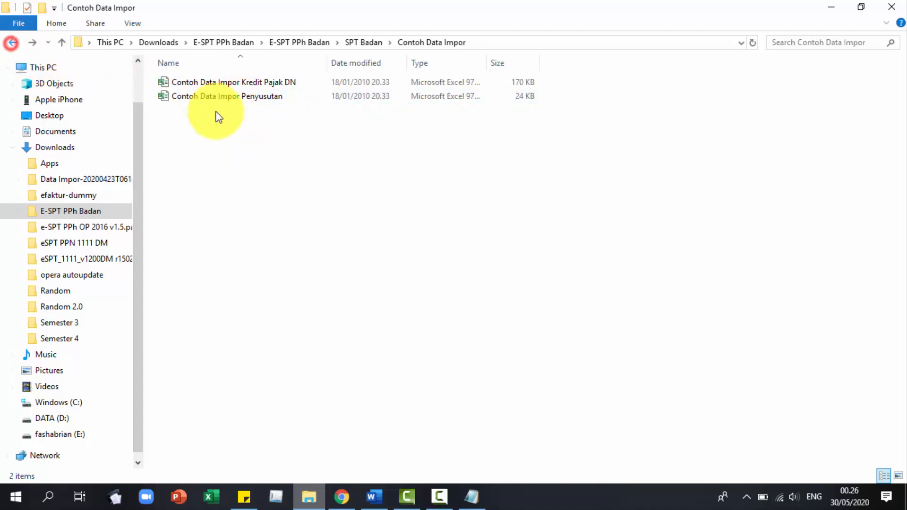
double_click(203, 98)
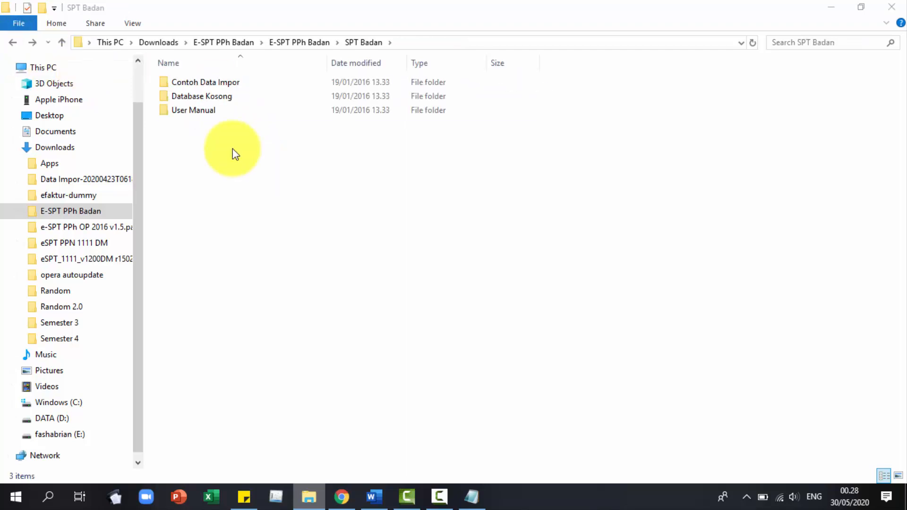
double_click(221, 112)
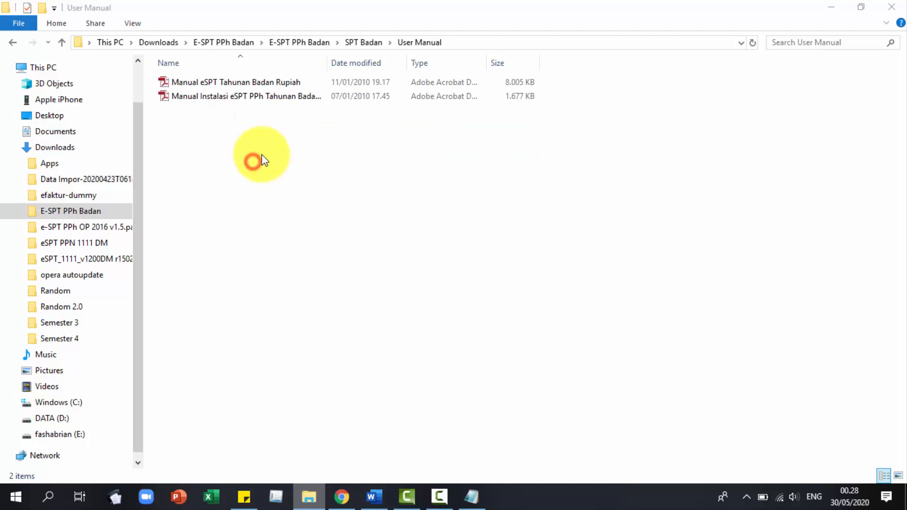
click(262, 146)
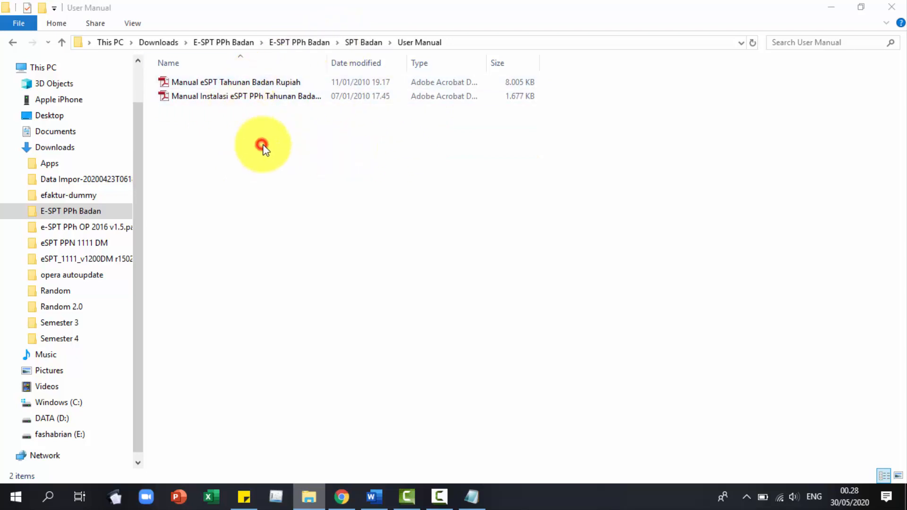
click(15, 45)
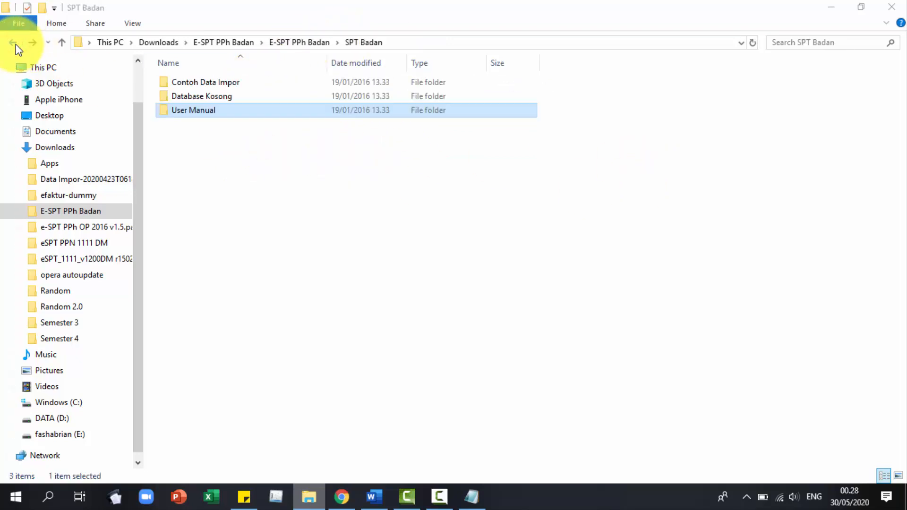
click(15, 44)
click(289, 259)
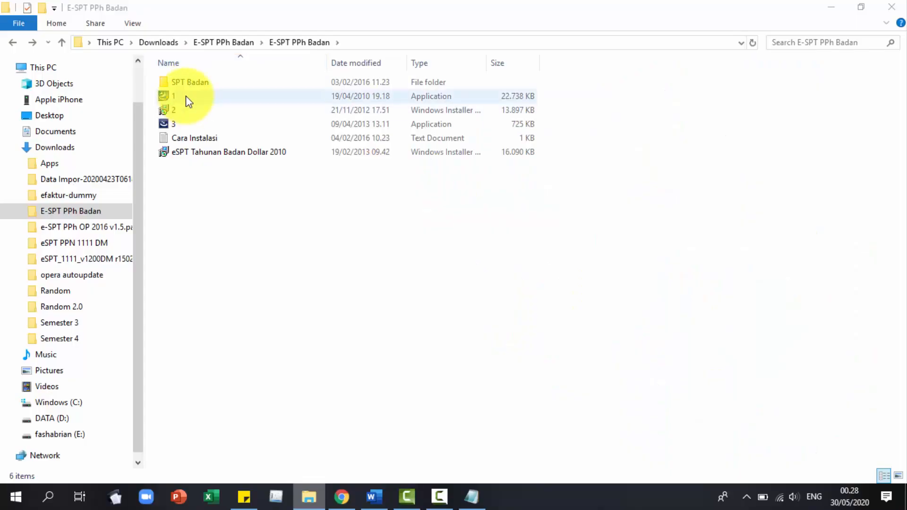
Run installer 1 for eSPT PPh Badan 2009 with Modify and default features, then Finish.
double_click(184, 95)
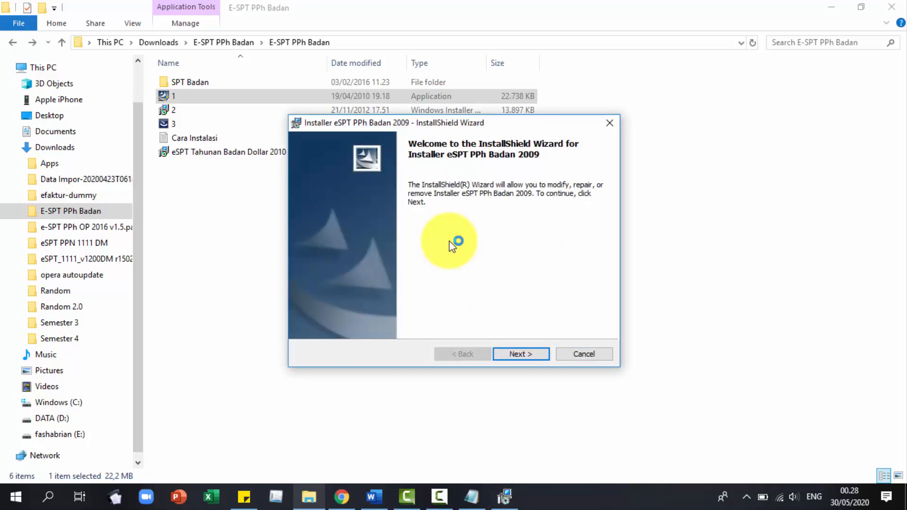
click(527, 354)
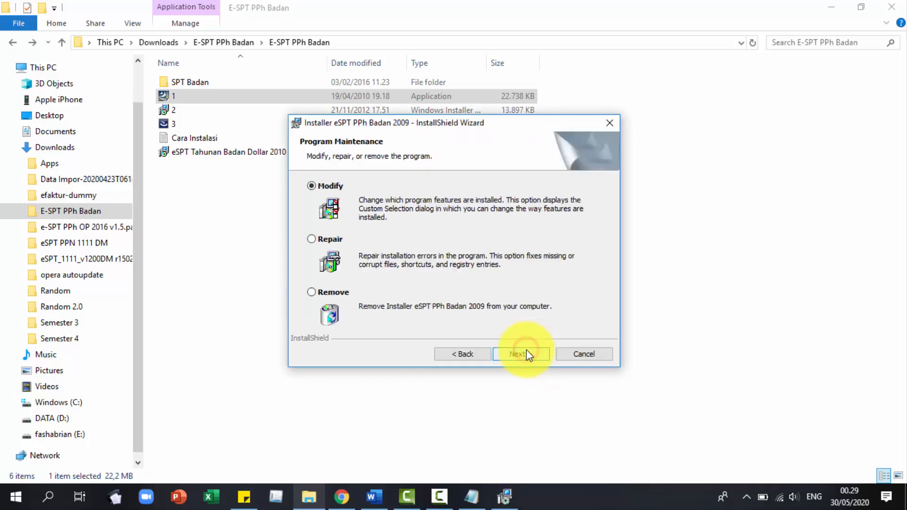
click(523, 353)
click(523, 353)
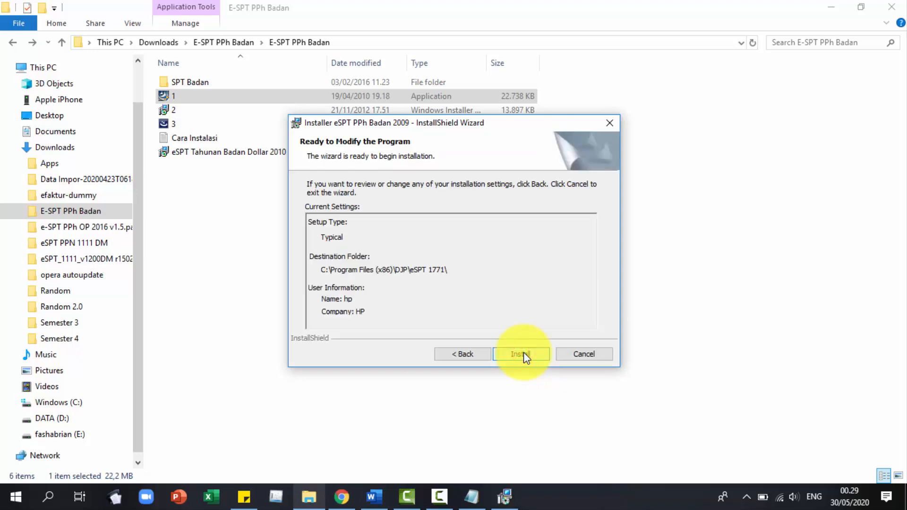
click(520, 353)
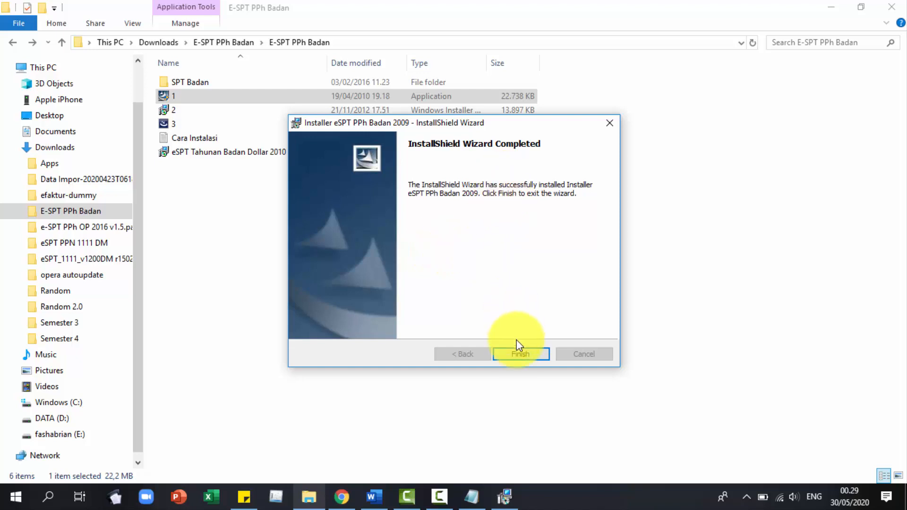
click(521, 354)
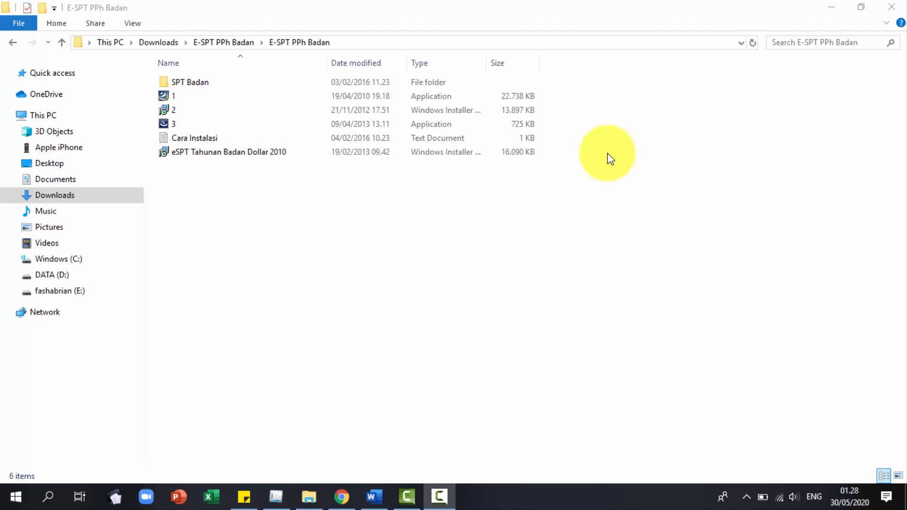
Run installer file 2 for eSPT PPh Badan 2010 with default settings, install, and Finish.
click(200, 109)
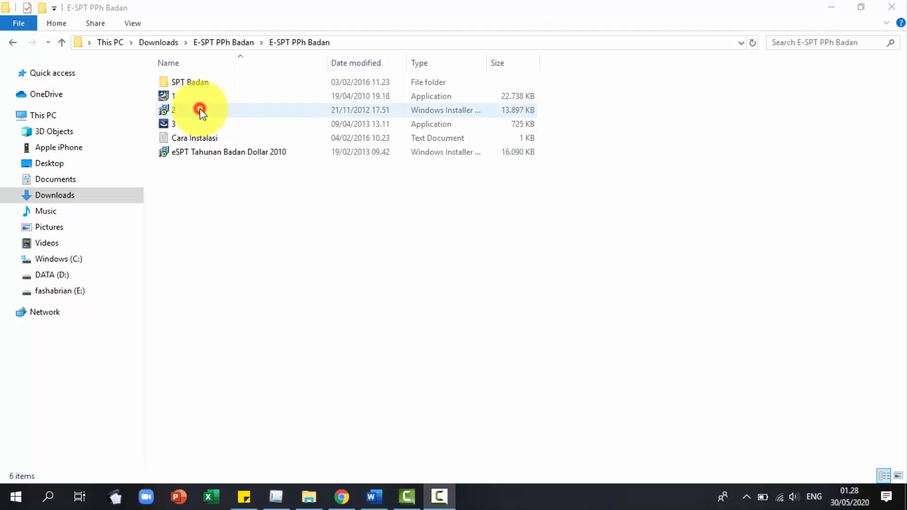
double_click(200, 109)
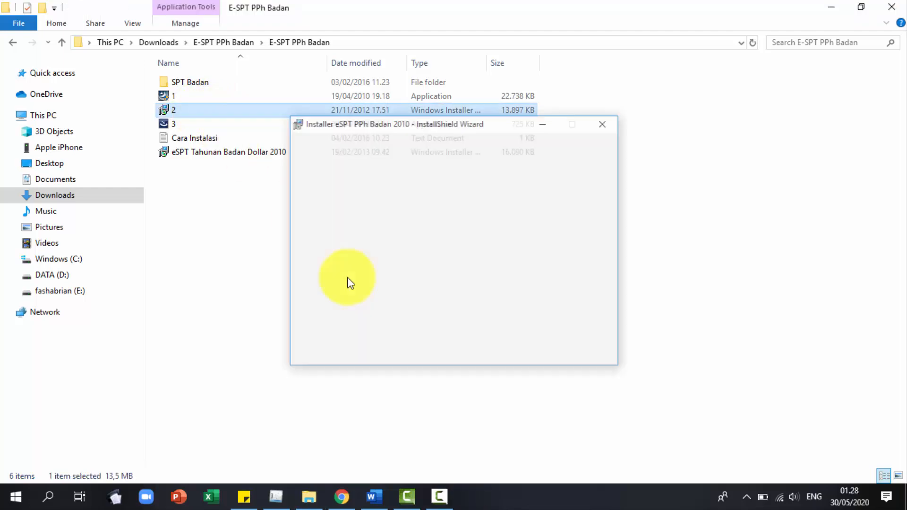
click(539, 354)
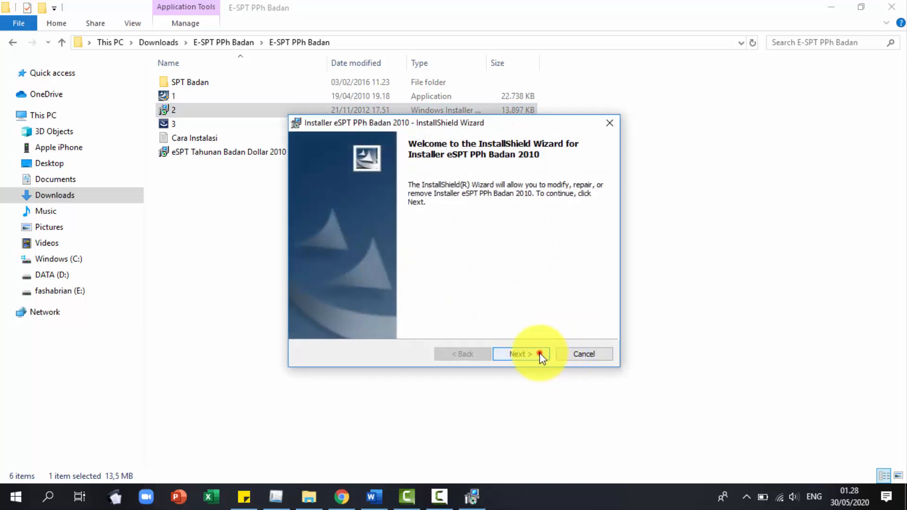
click(540, 354)
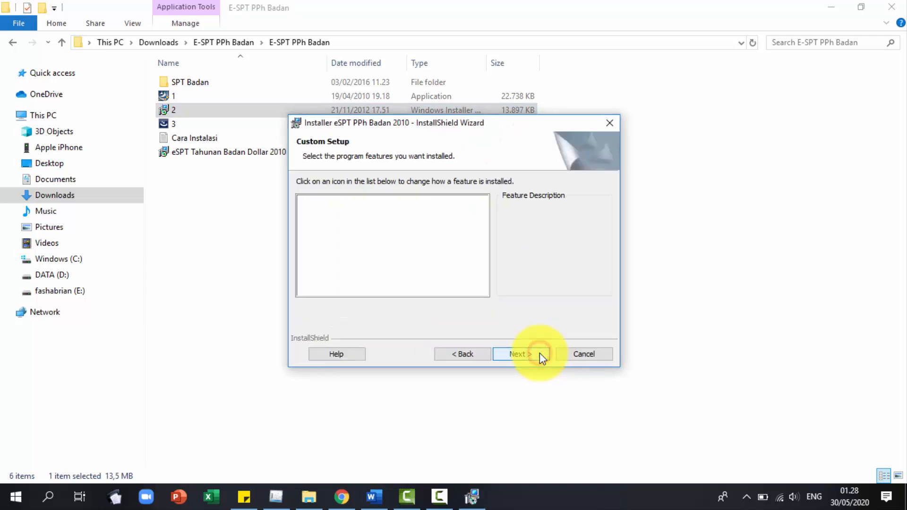
click(539, 354)
click(539, 354)
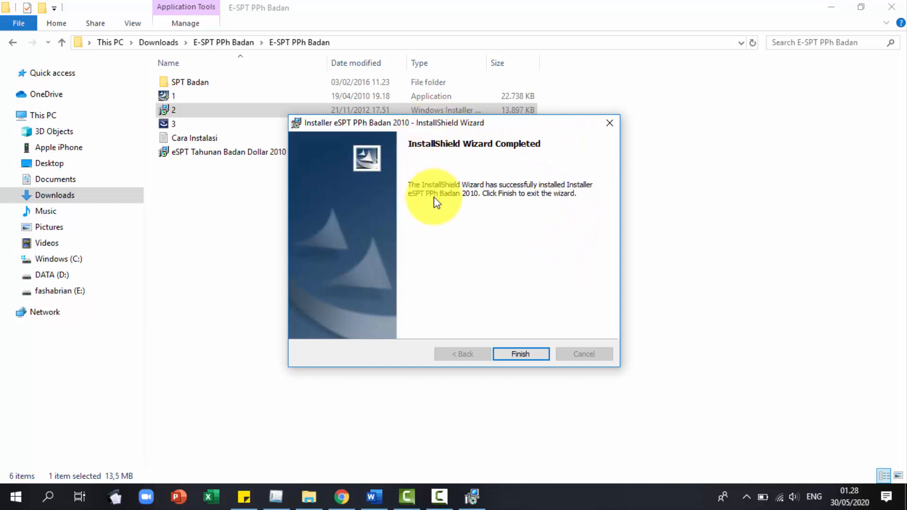
click(527, 352)
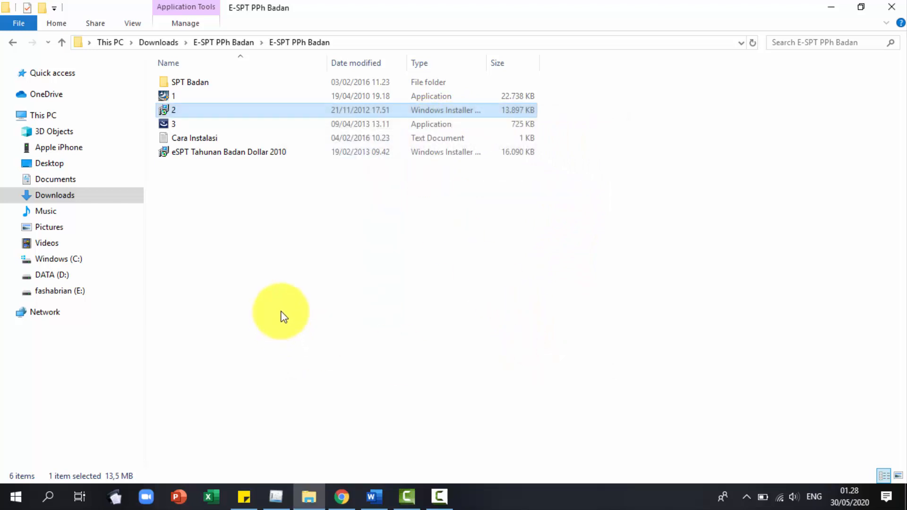
Run patch file 3, apply the Update, and close the wizard once it completes.
click(178, 125)
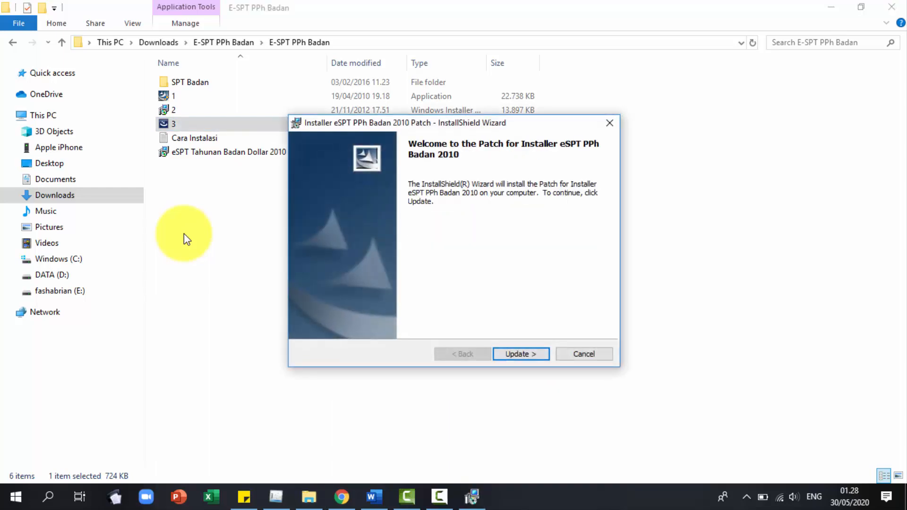
click(531, 351)
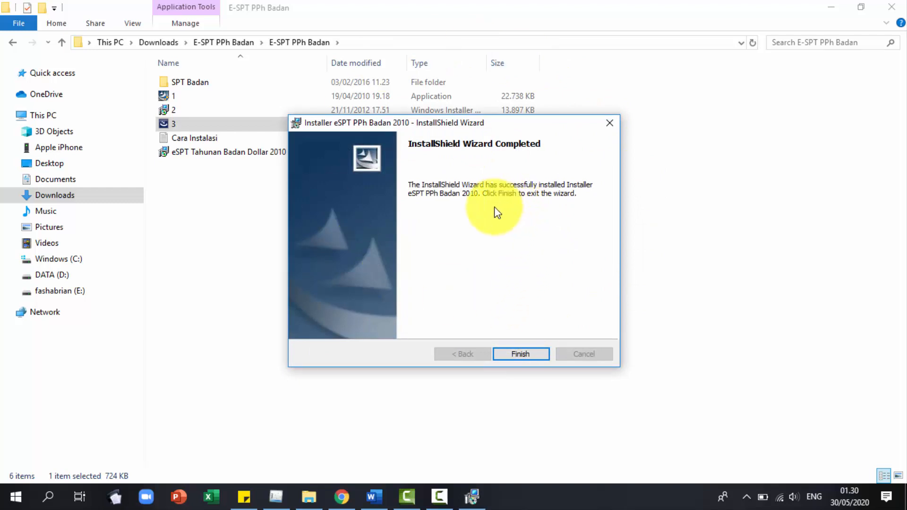
click(534, 353)
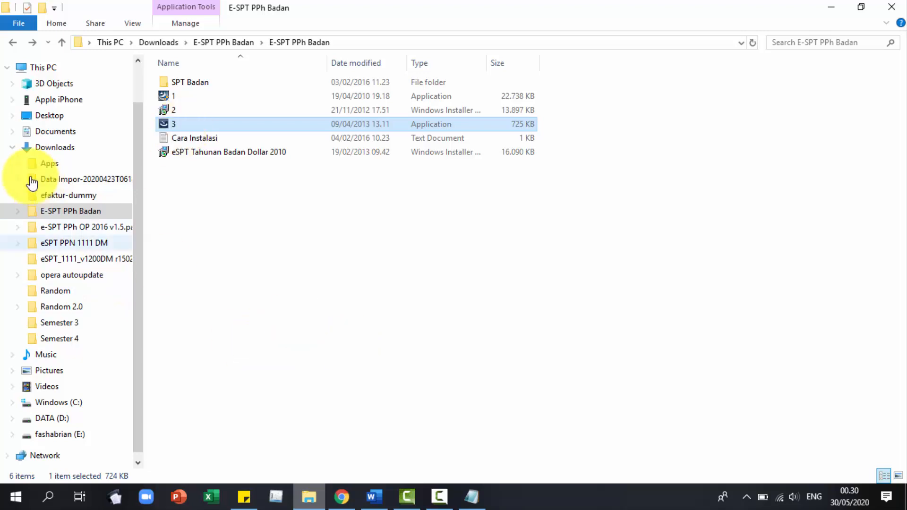
click(15, 148)
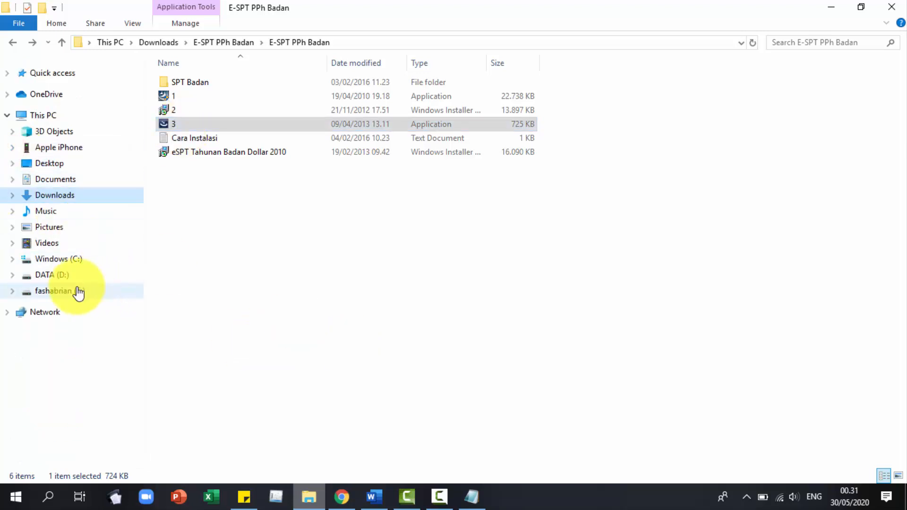
Navigate to C:\Program Files (x86)\DJP\eSPT 1771 2010 and inspect its Database folder.
click(76, 260)
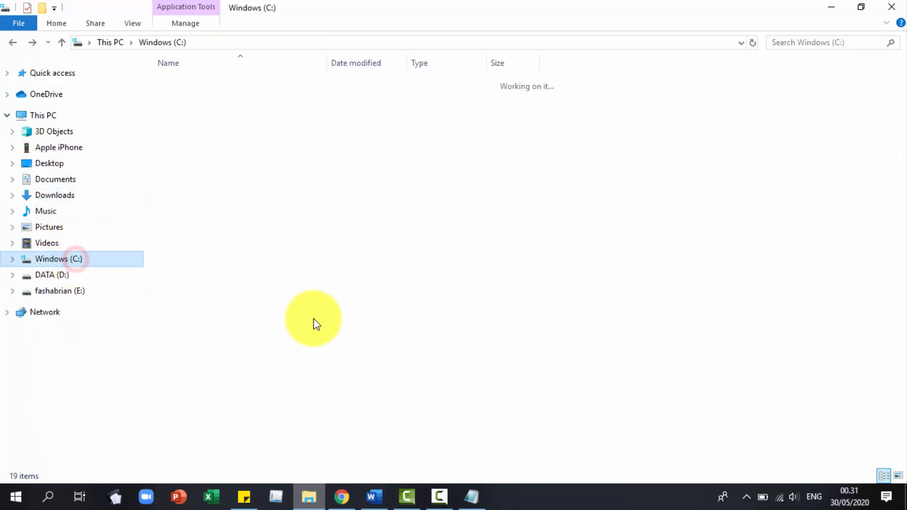
double_click(210, 237)
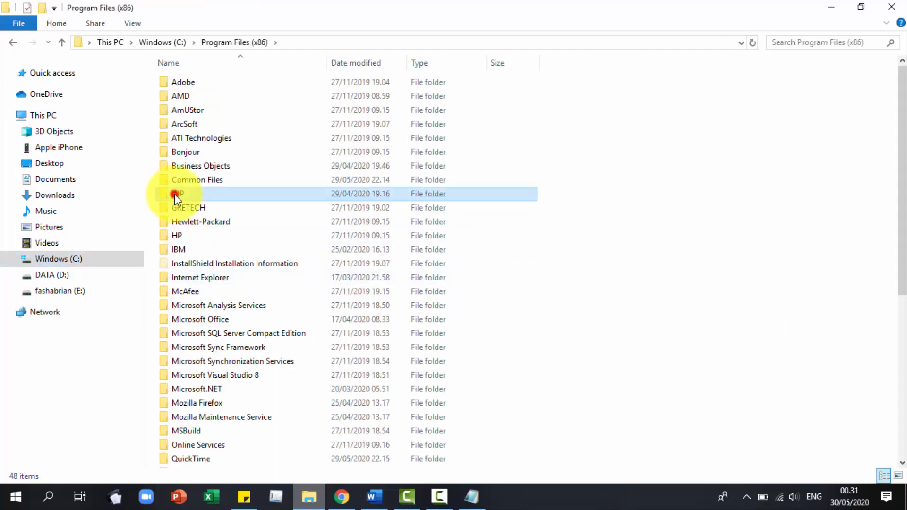
double_click(174, 194)
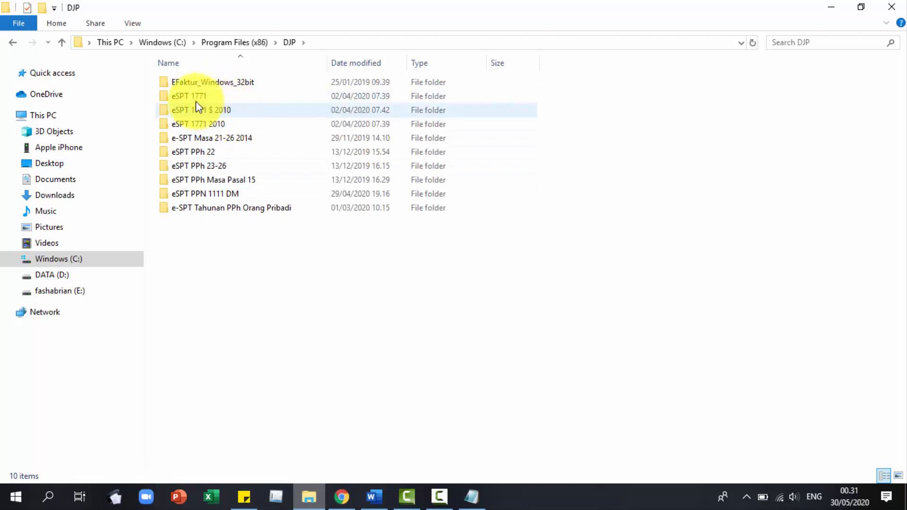
drag(151, 90, 189, 130)
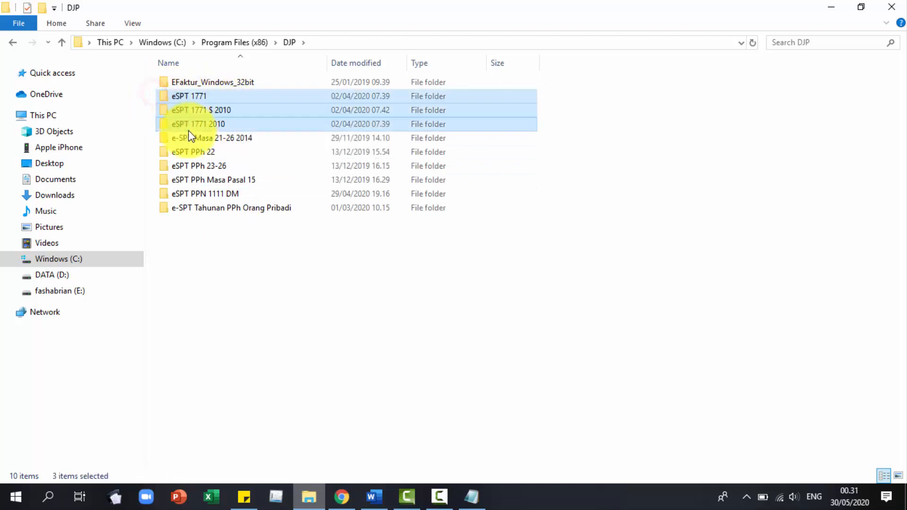
double_click(241, 126)
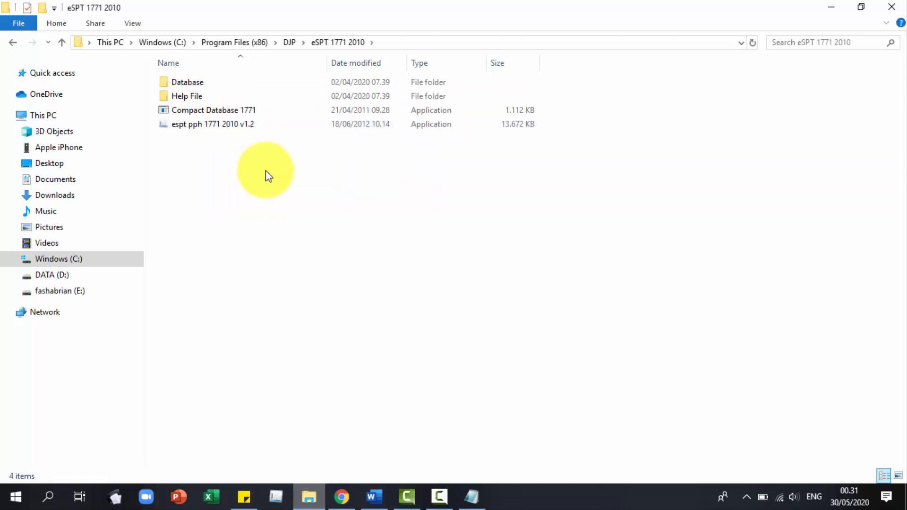
double_click(212, 84)
click(16, 42)
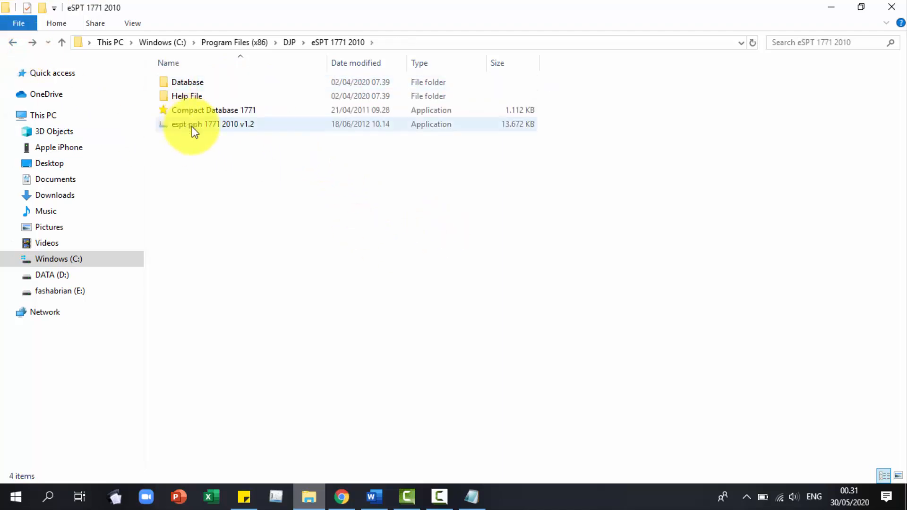
click(205, 125)
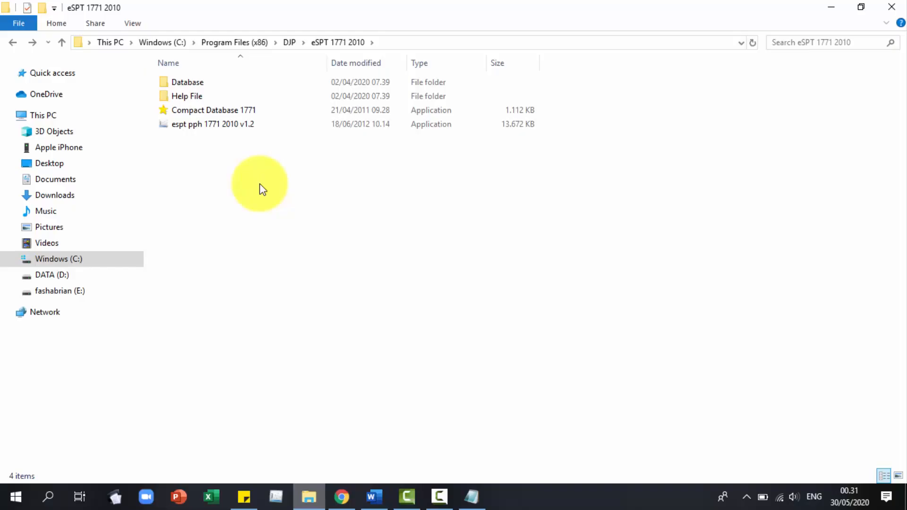
Copy the db17712010 database from Database into the E:\PT. MNF Pesona Indonesia folder.
double_click(211, 82)
click(208, 82)
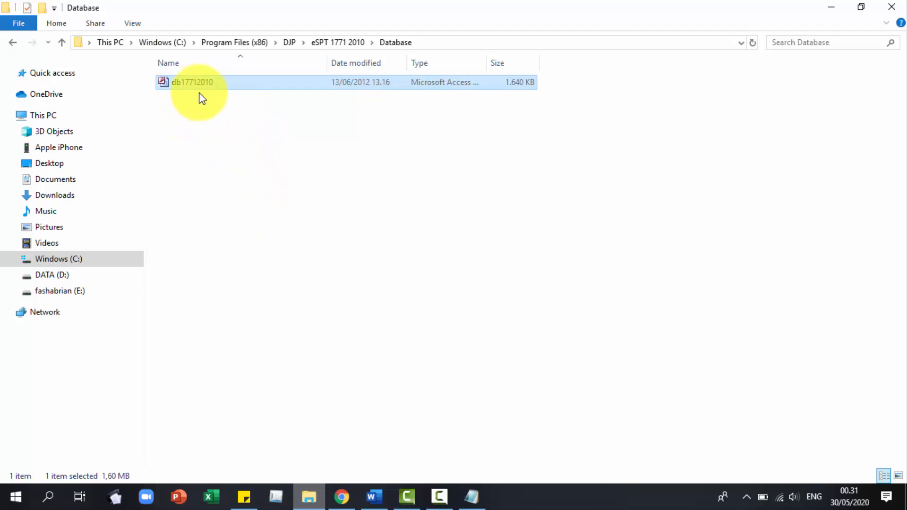
click(60, 292)
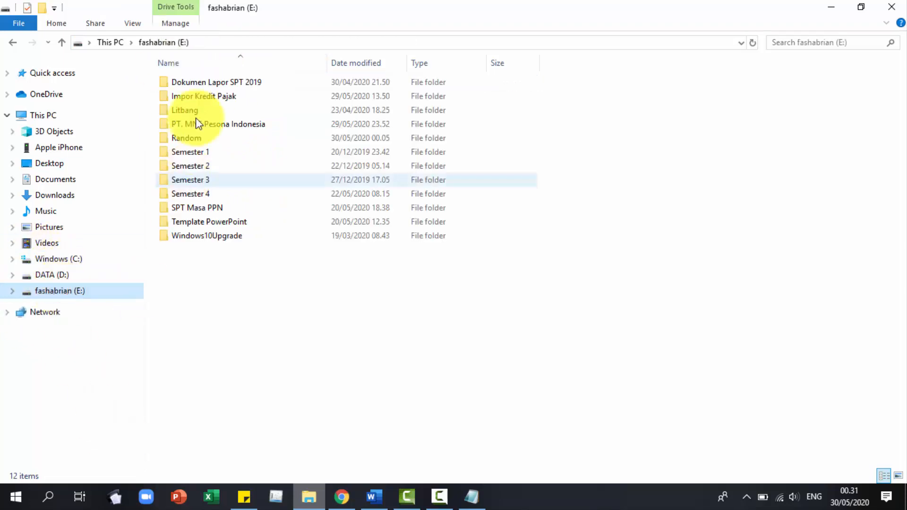
double_click(205, 125)
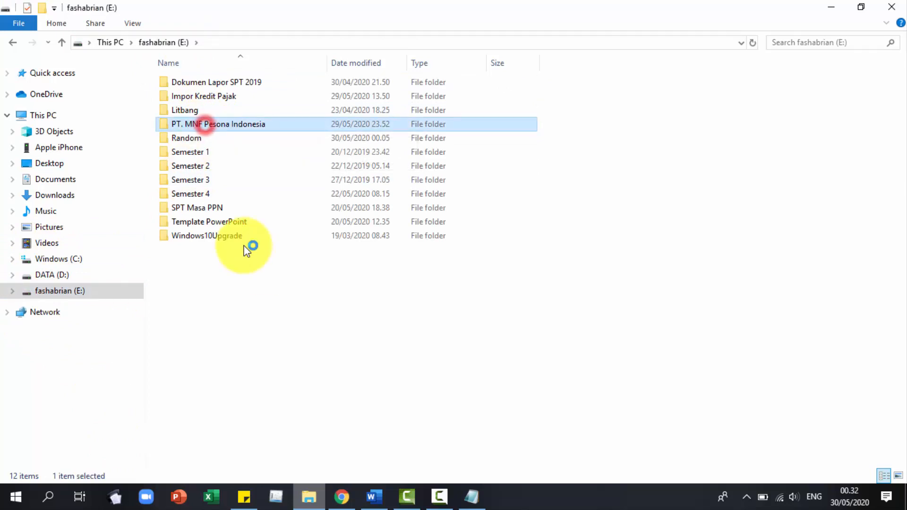
click(227, 224)
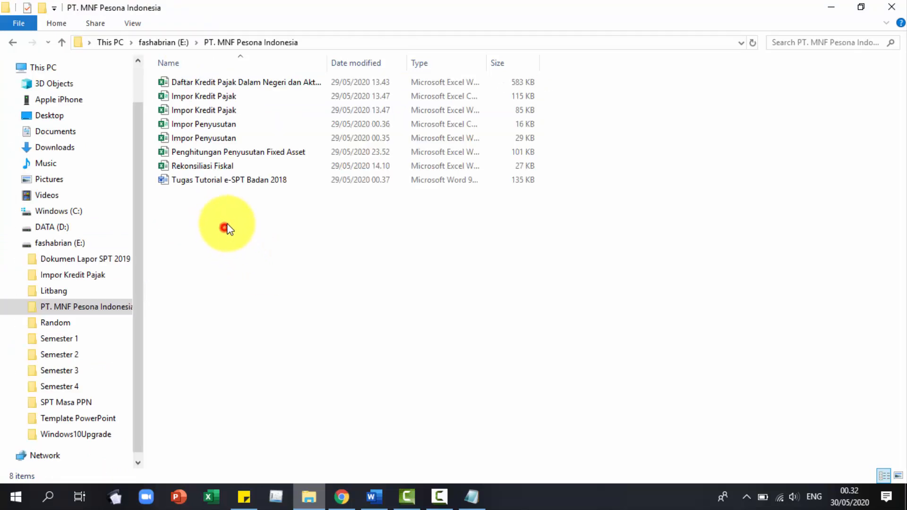
key(ctrl+v)
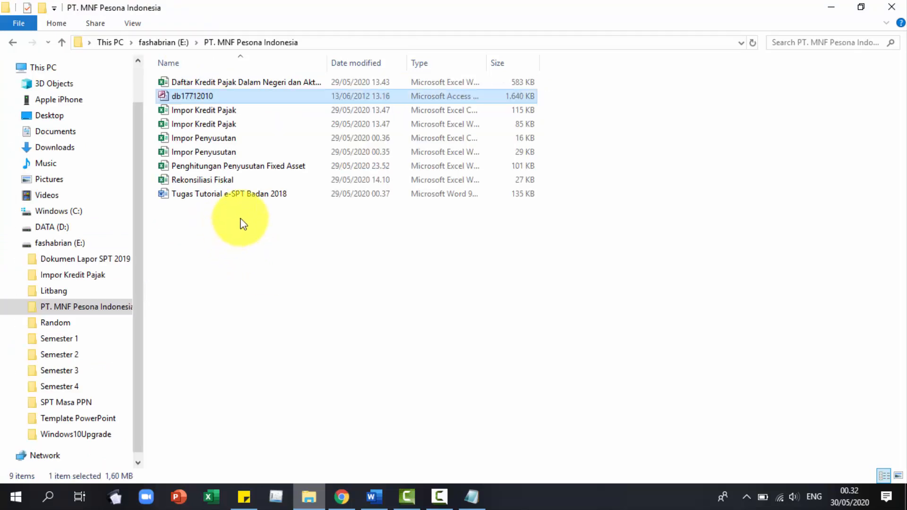
Rename the pasted database to 'PT. MNF Pesona Indonesia'.
click(242, 98)
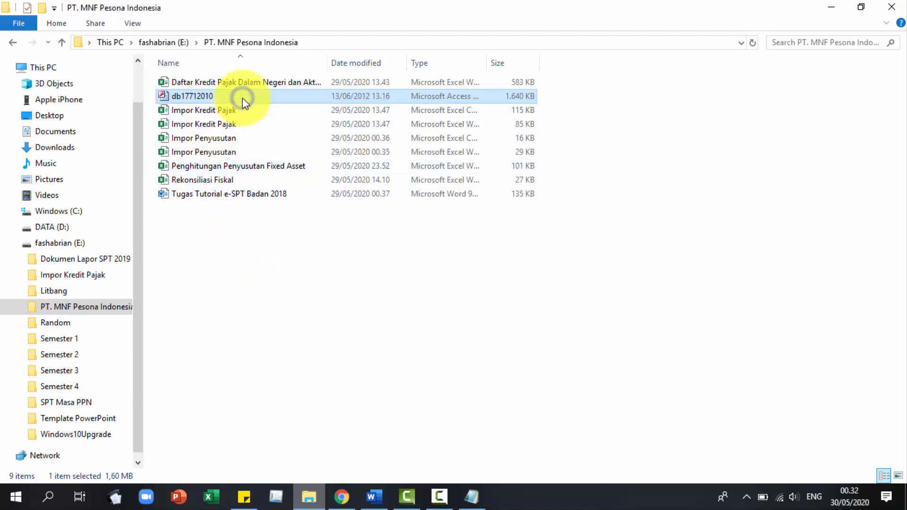
right_click(242, 98)
click(297, 344)
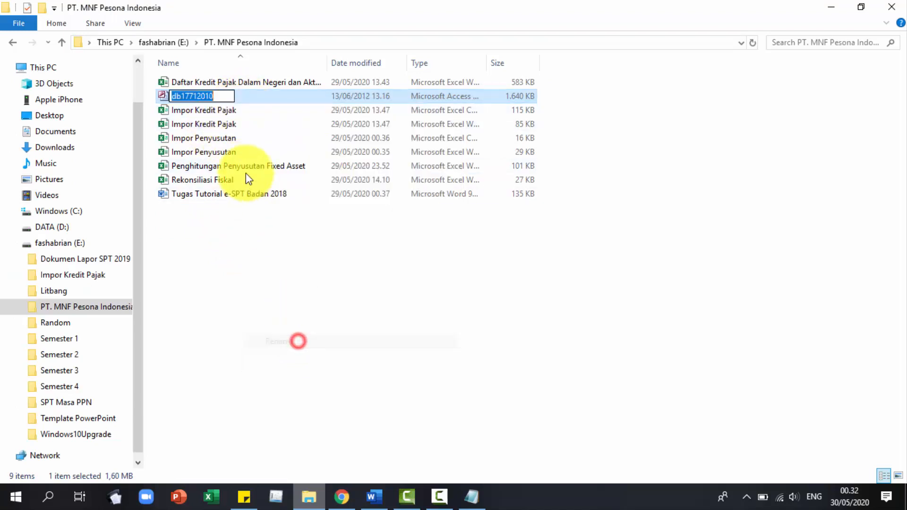
text(PT)
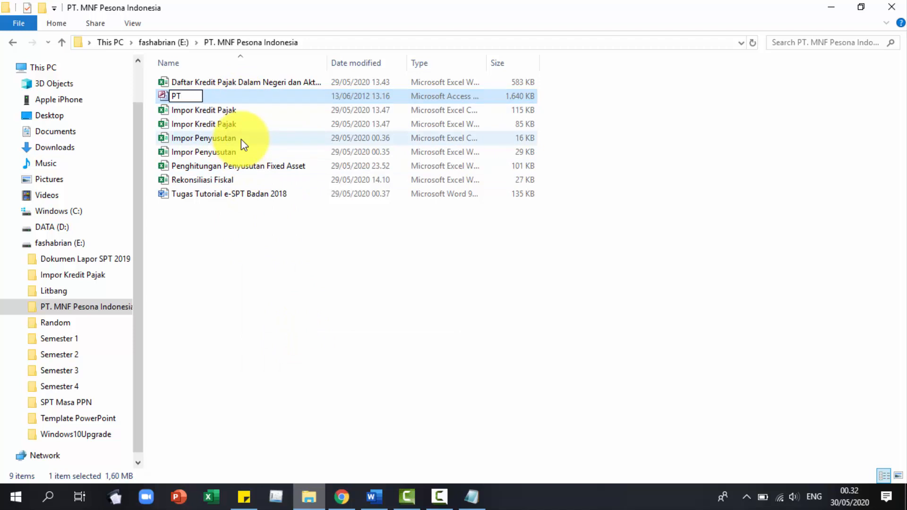
text(. MNF Pesona)
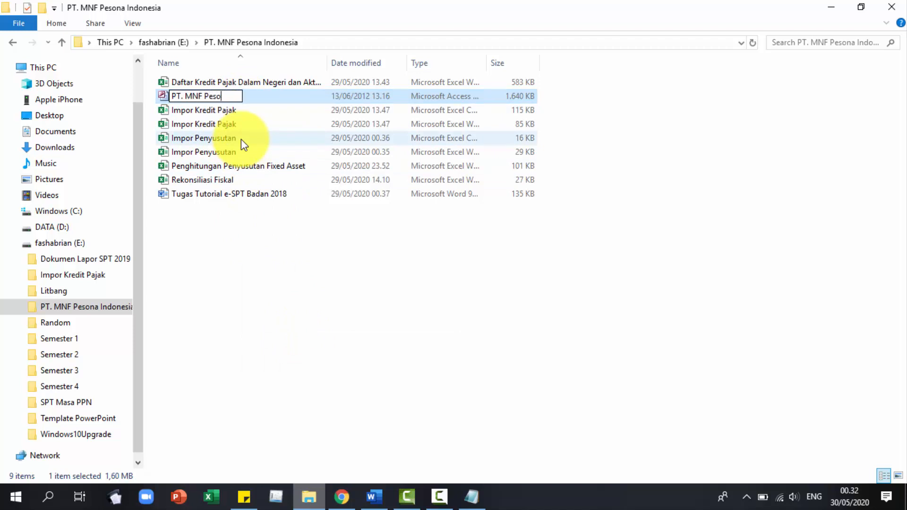
text( Indonesia)
key(Return)
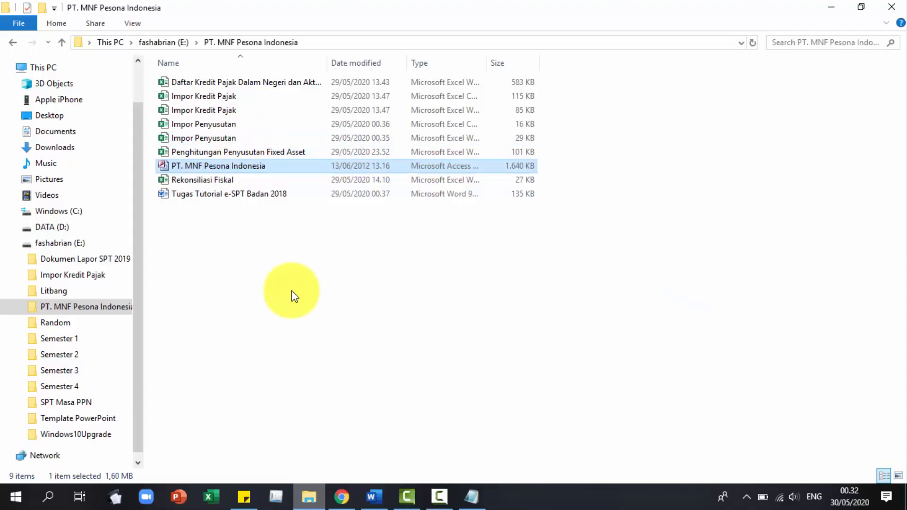
click(290, 291)
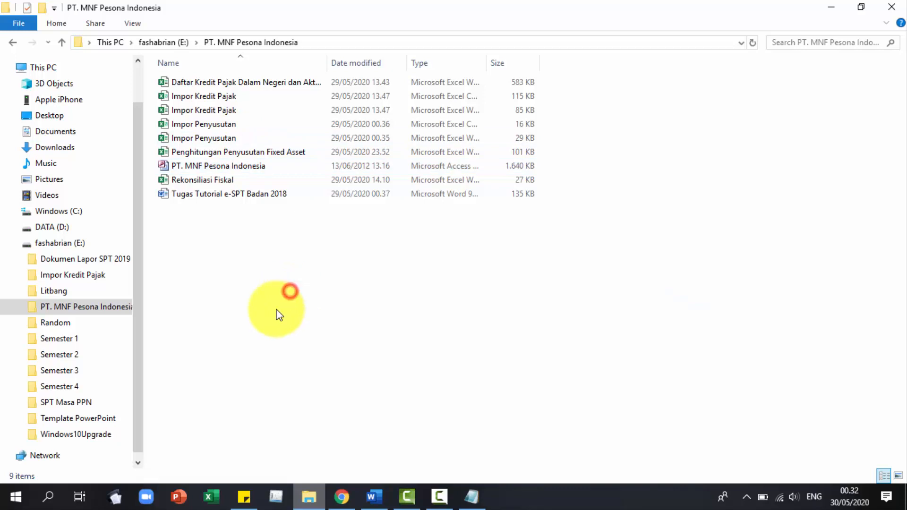
Search for Control Panel, maximize it, and open Clock and Region > Region.
click(47, 497)
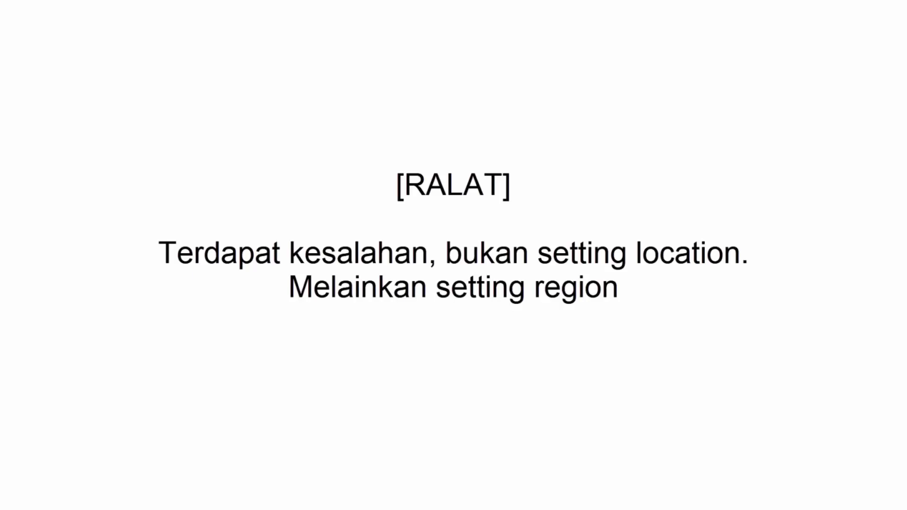
click(142, 461)
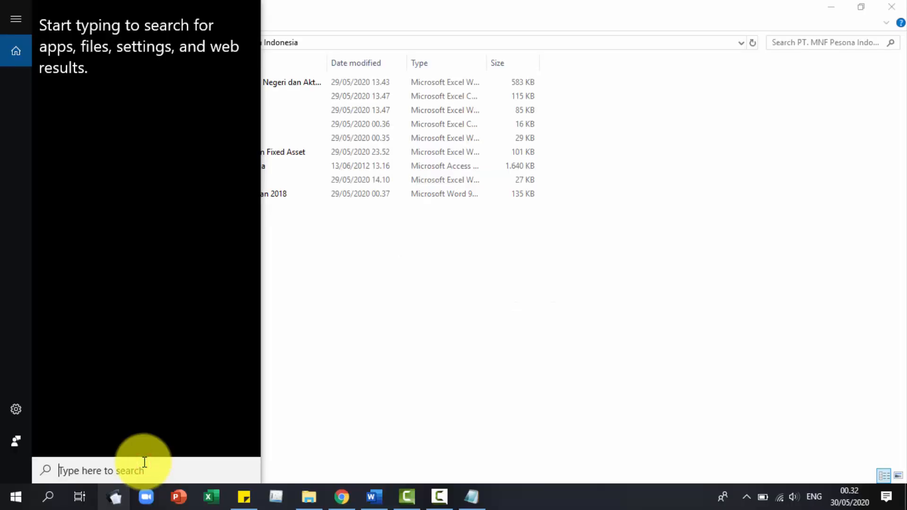
text(contr)
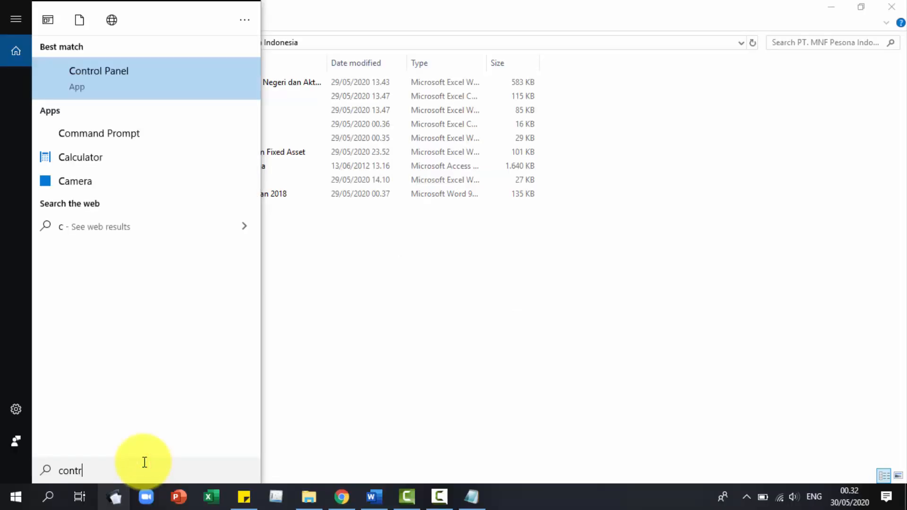
text(ol panel)
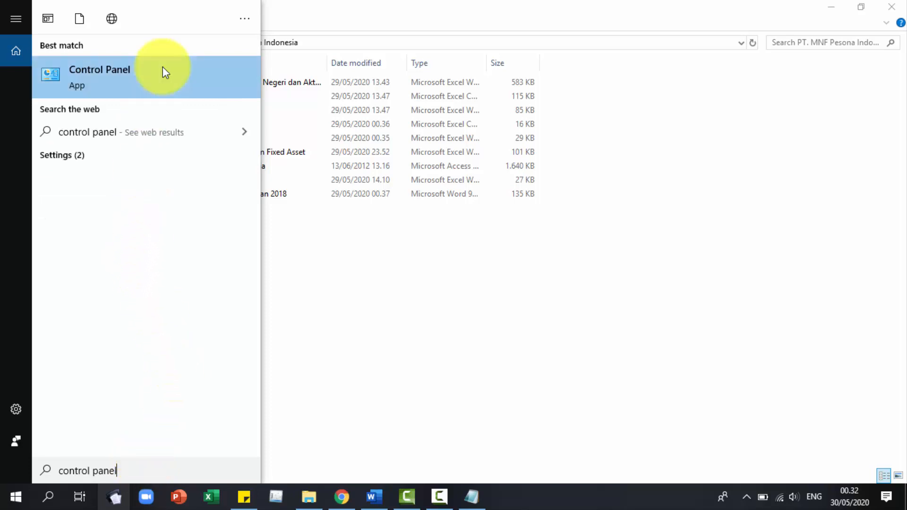
click(163, 73)
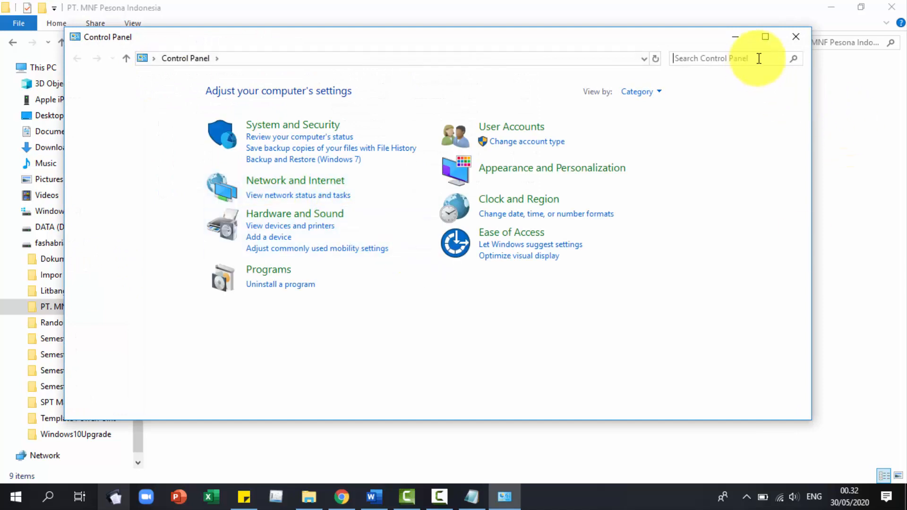
click(773, 35)
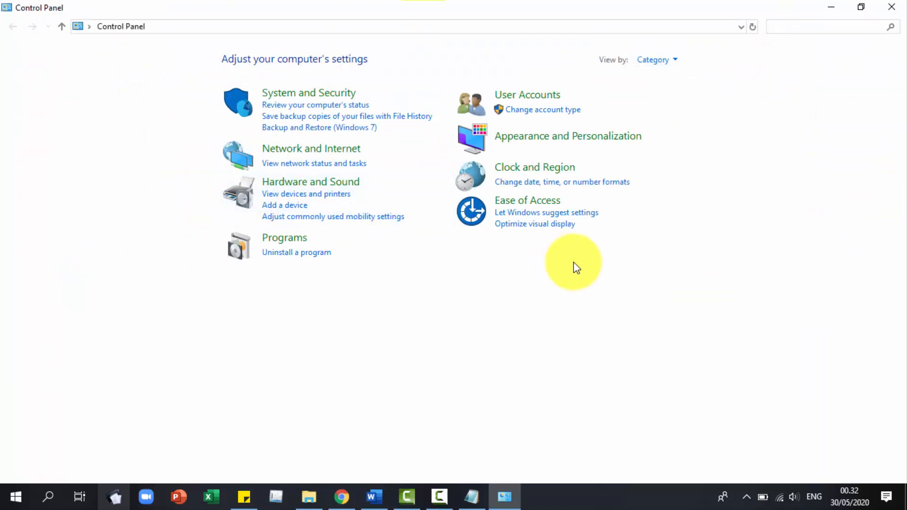
click(546, 169)
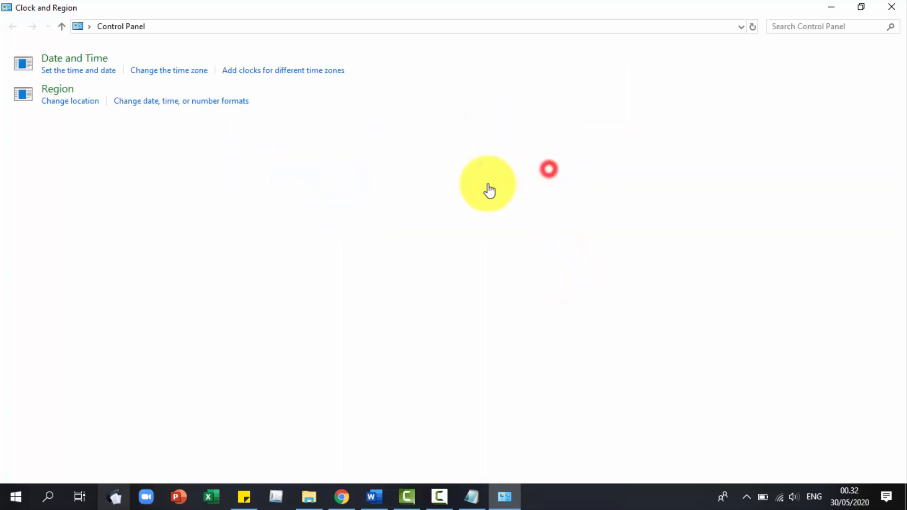
click(192, 90)
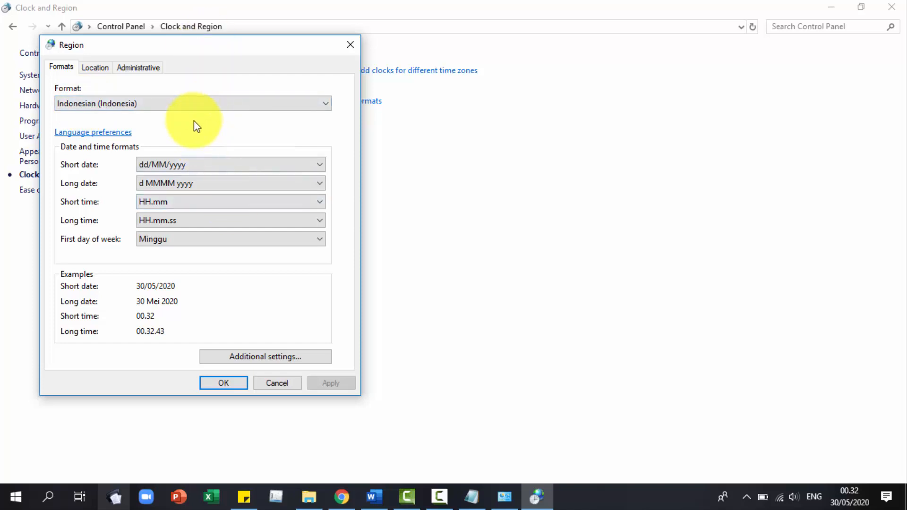
Confirm Indonesia home location and Indonesian (Indonesia) formats, click OK, and close Control Panel.
click(94, 67)
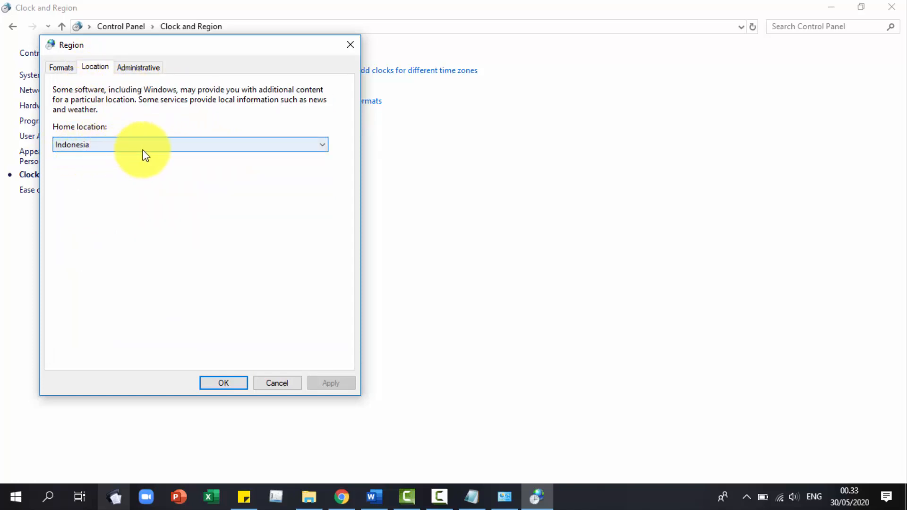
click(92, 146)
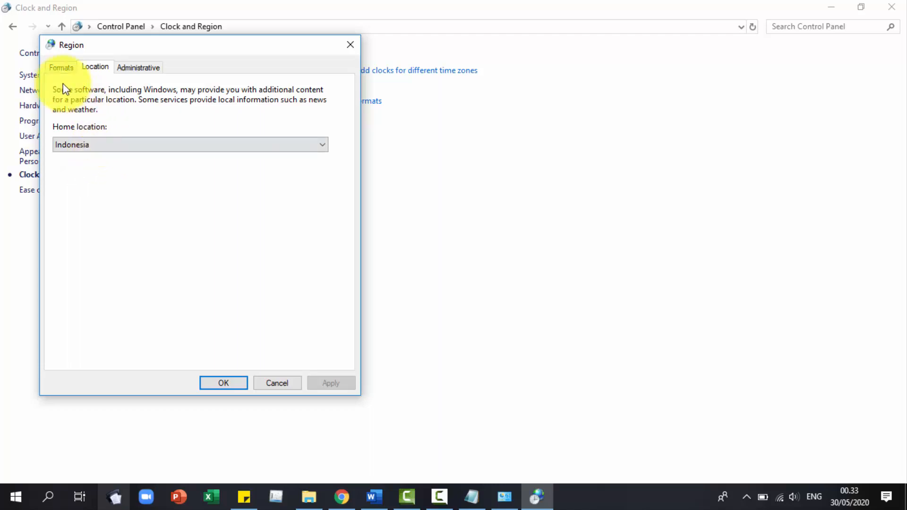
click(62, 69)
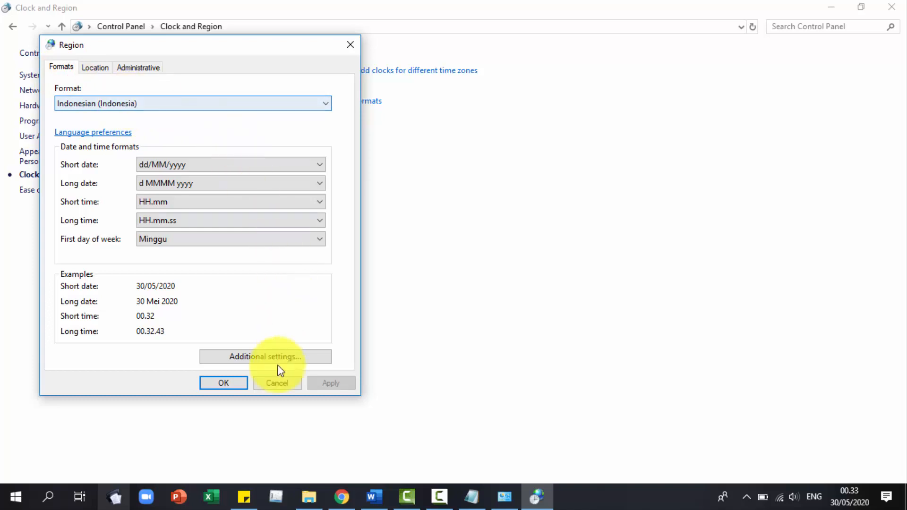
click(223, 387)
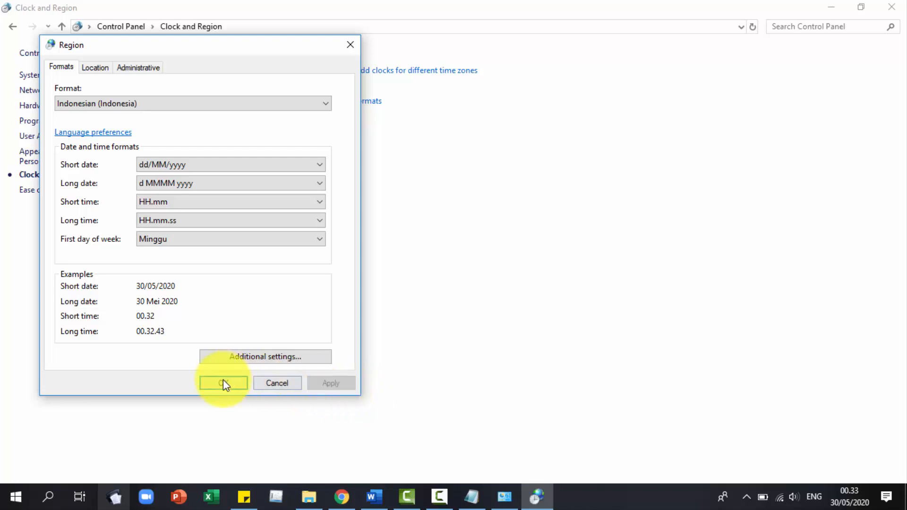
click(223, 383)
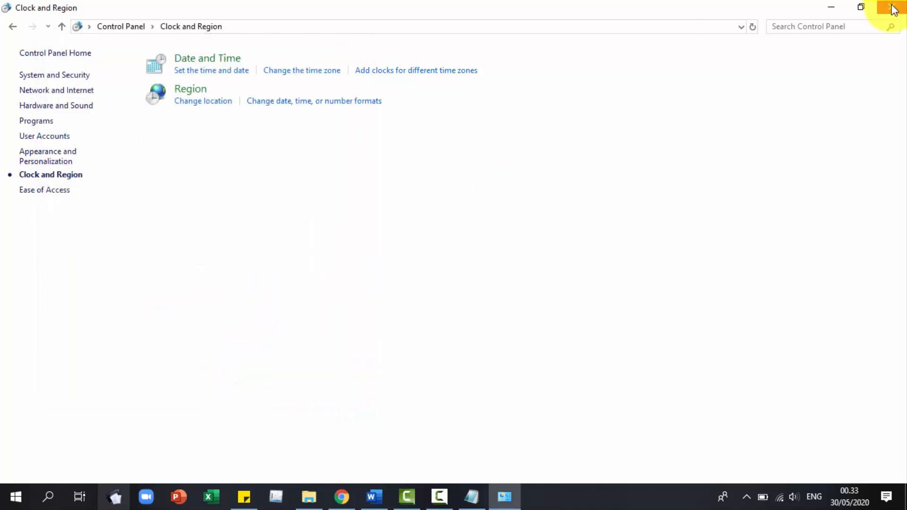
click(892, 7)
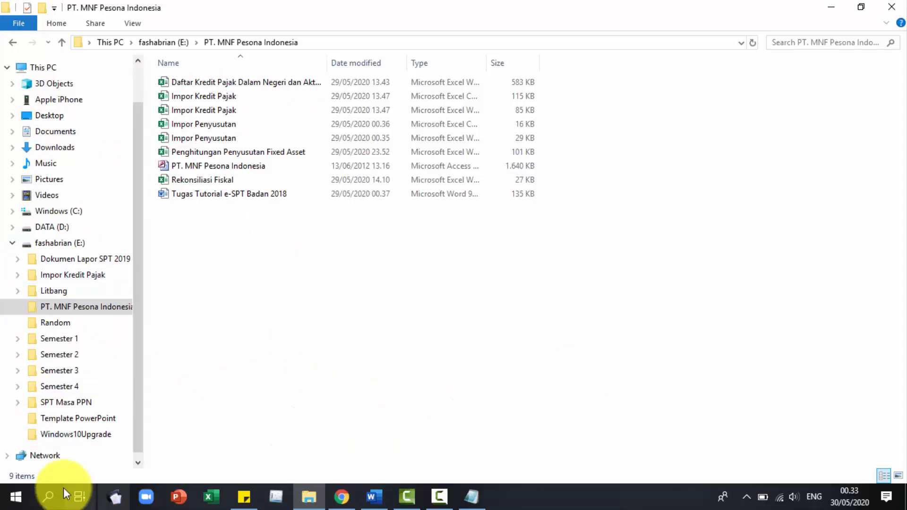
Launch ODBC Data Sources (32-bit) and add a user DSN using the Microsoft Access Driver (*.mdb, *.accdb).
click(55, 498)
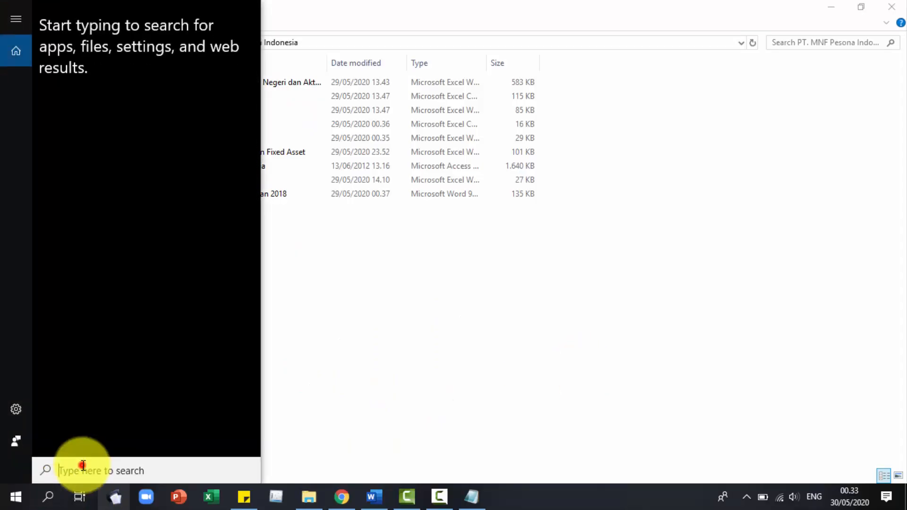
text(odbc)
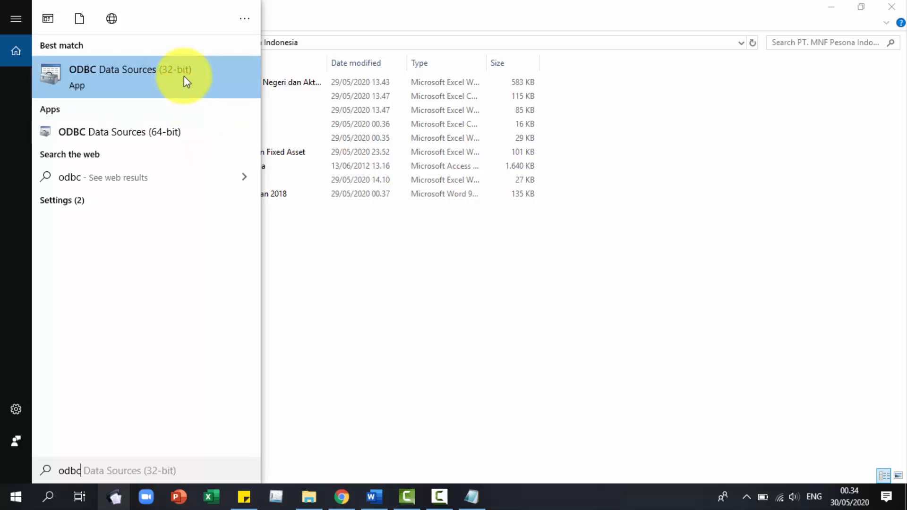
click(164, 82)
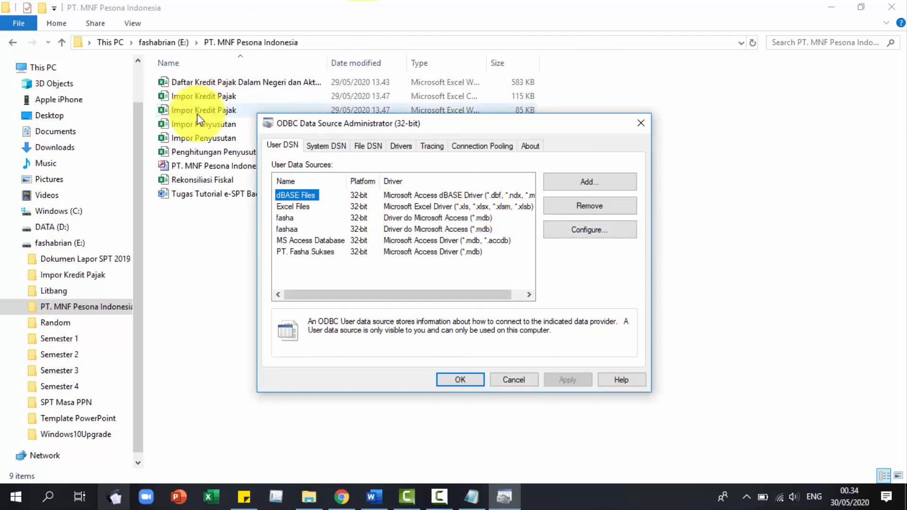
click(570, 181)
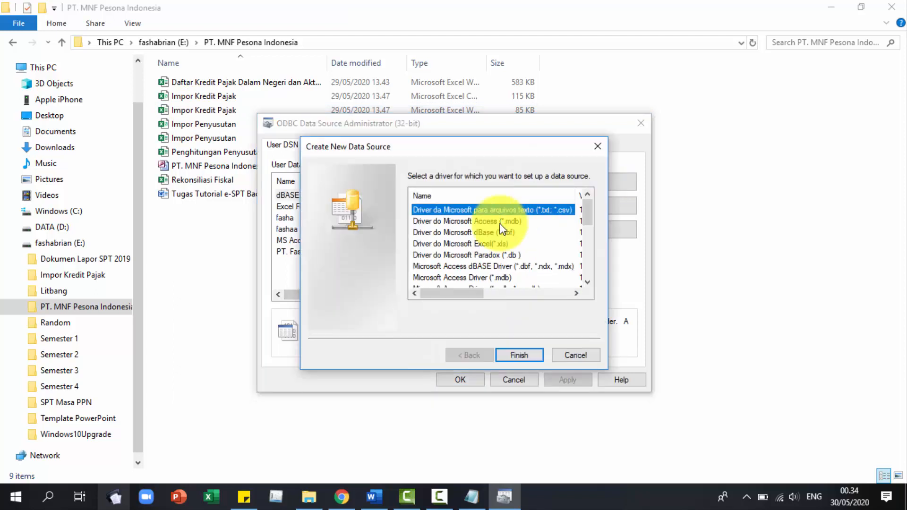
scroll(511, 251, down, 1)
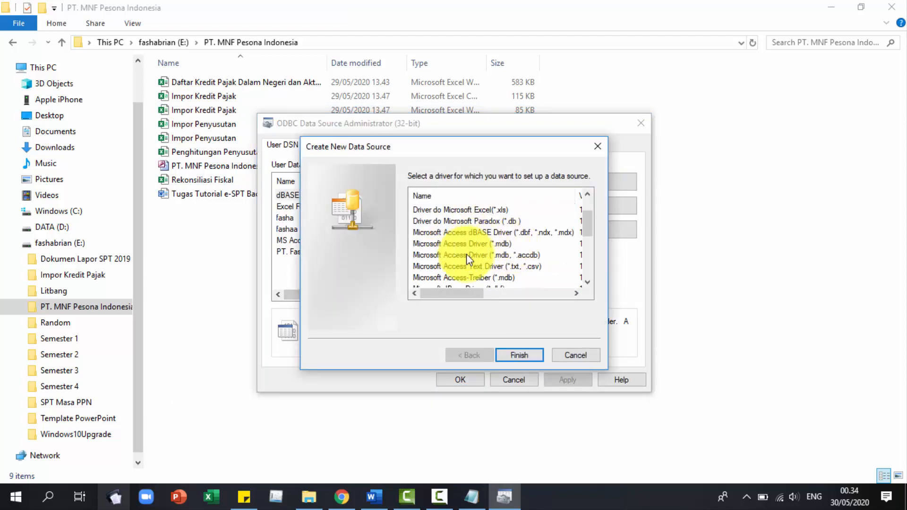
click(502, 255)
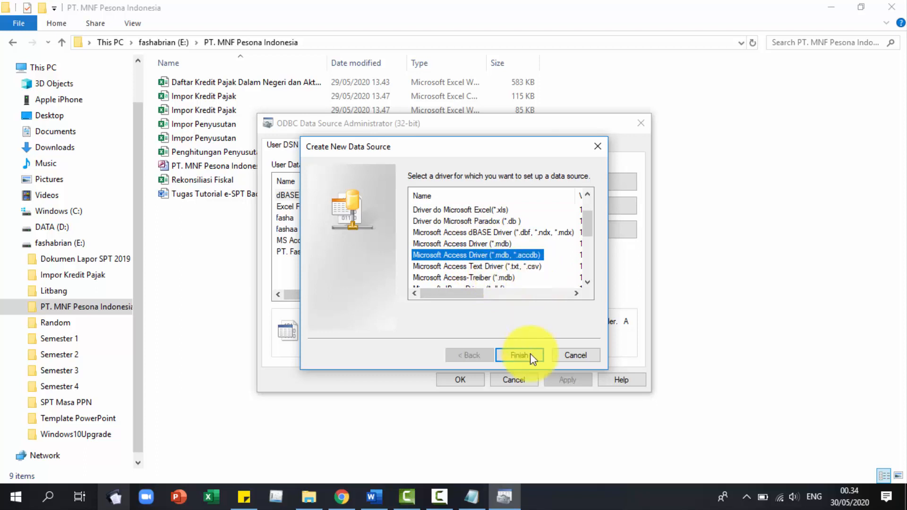
click(516, 357)
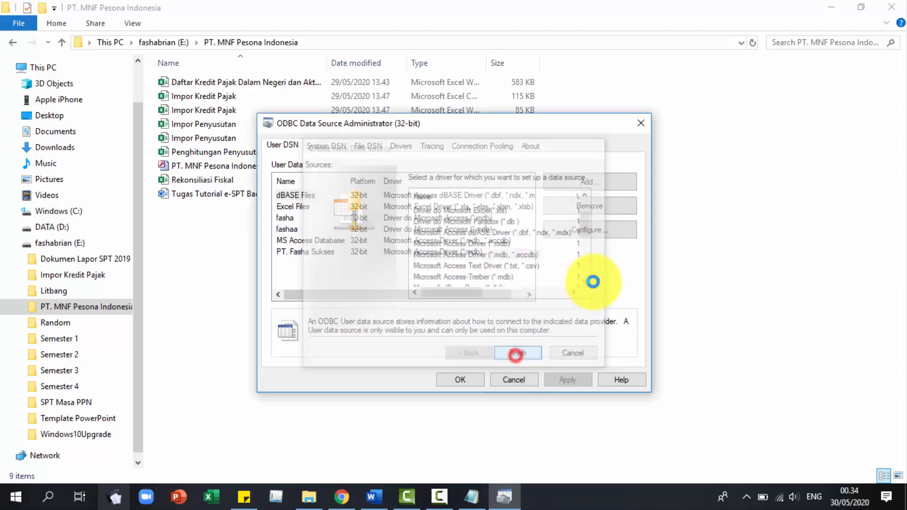
Name the new data source 'PT. MNF Pesona Indonesia'.
click(383, 154)
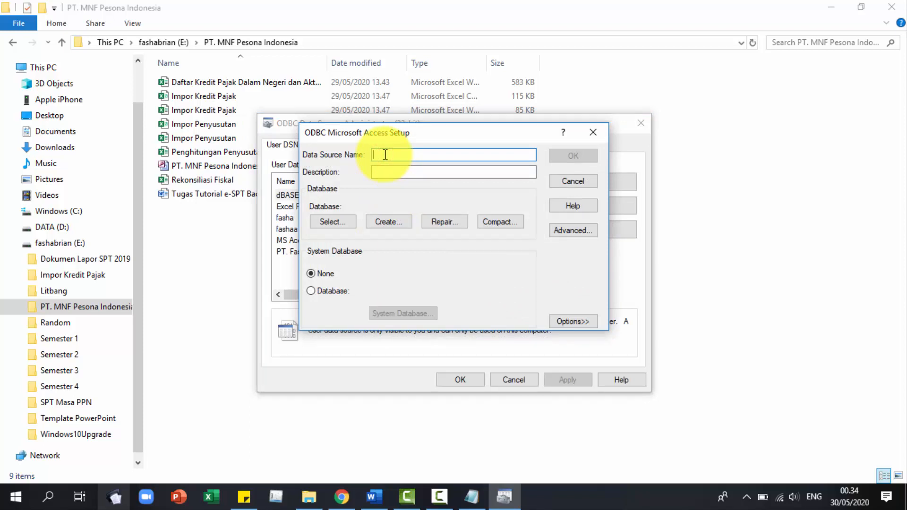
text(P)
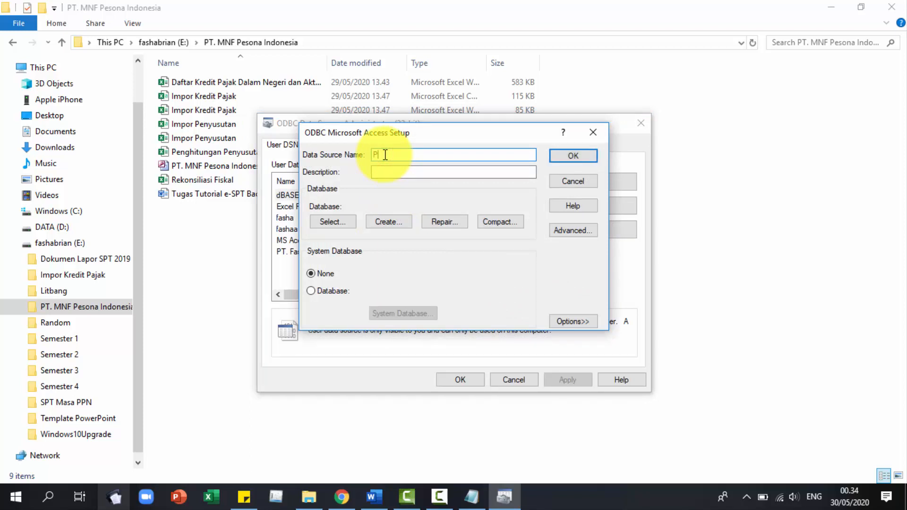
text(T. MNF Pso)
key(BackSpace)
key(BackSpace)
text(esona Indonesia)
Link the company's .mdb database from drive E:, then save the DSN and close the administrator.
click(338, 218)
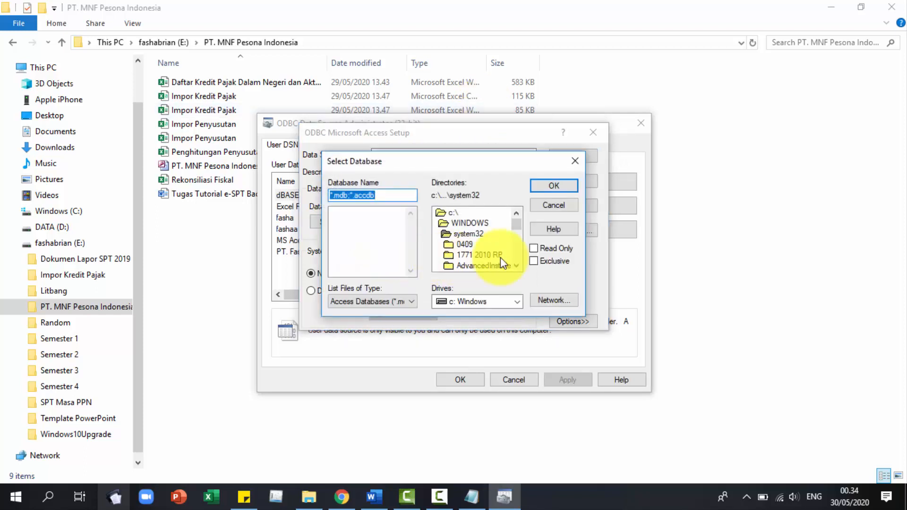
drag(516, 224, 516, 229)
click(511, 298)
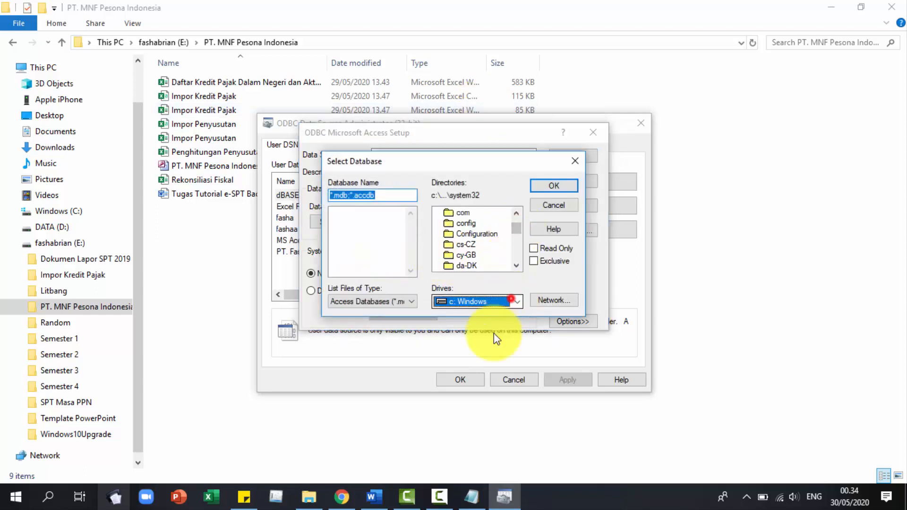
click(481, 337)
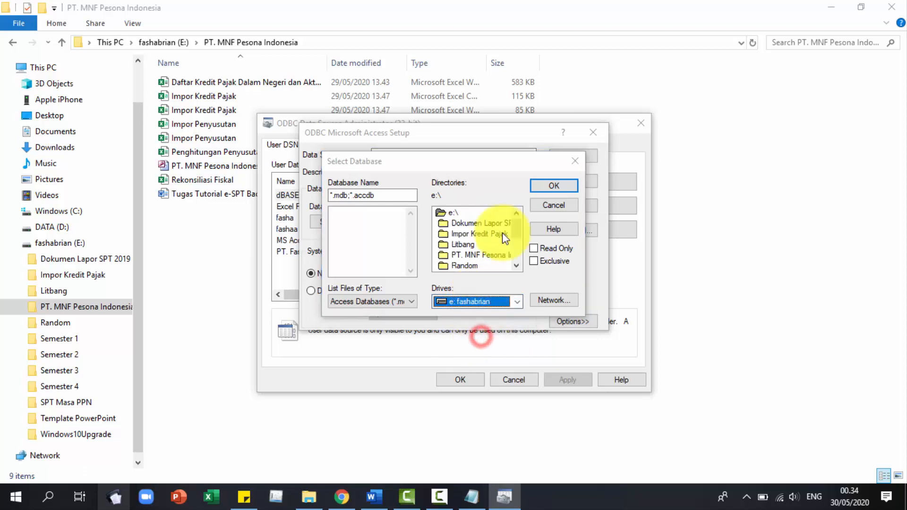
double_click(475, 255)
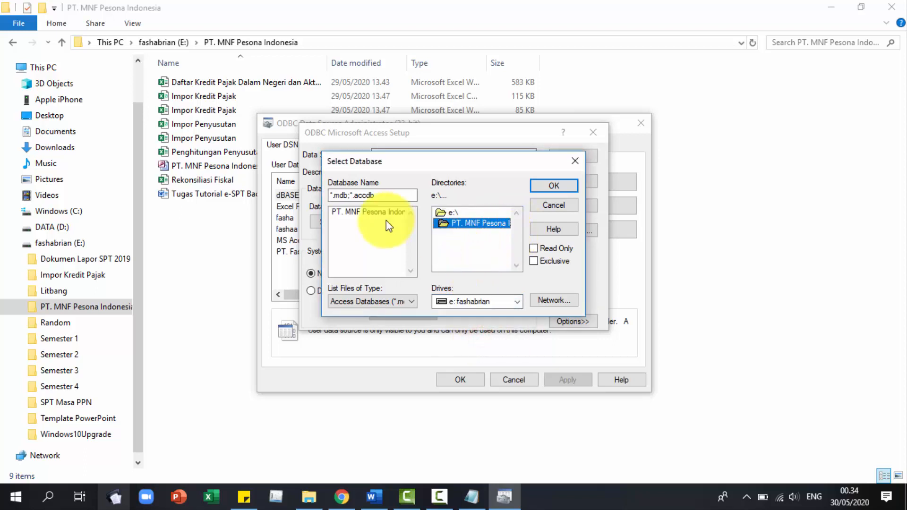
click(388, 212)
click(551, 185)
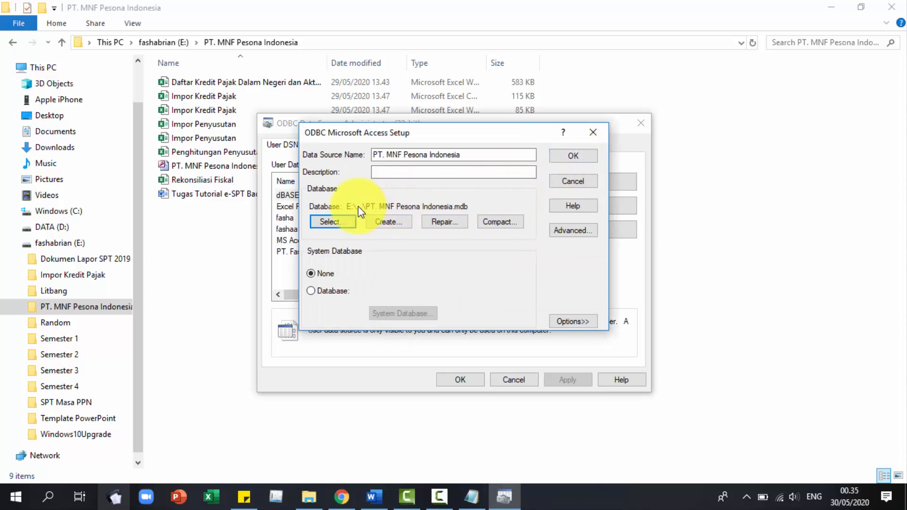
click(568, 157)
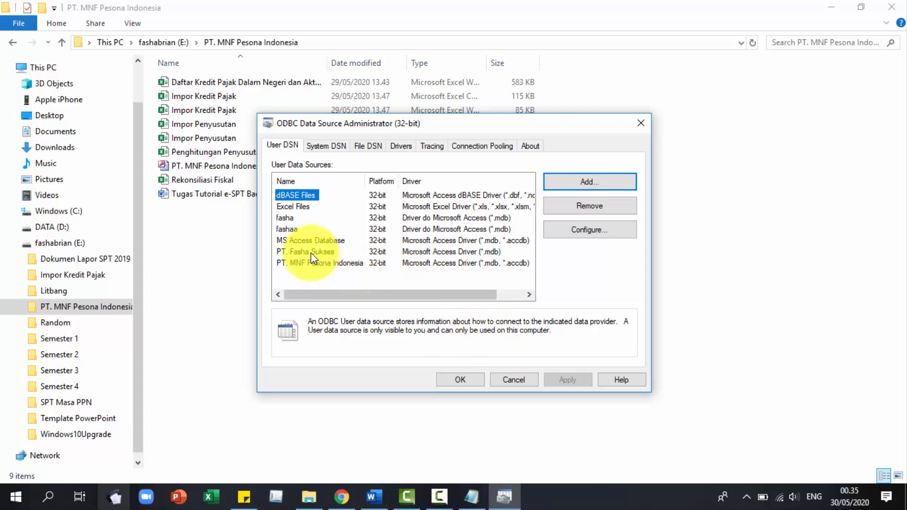
click(324, 265)
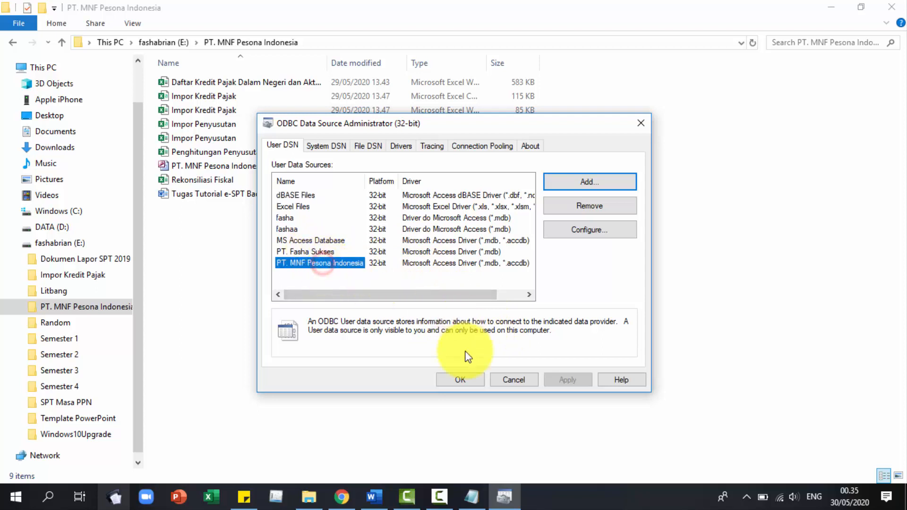
click(460, 380)
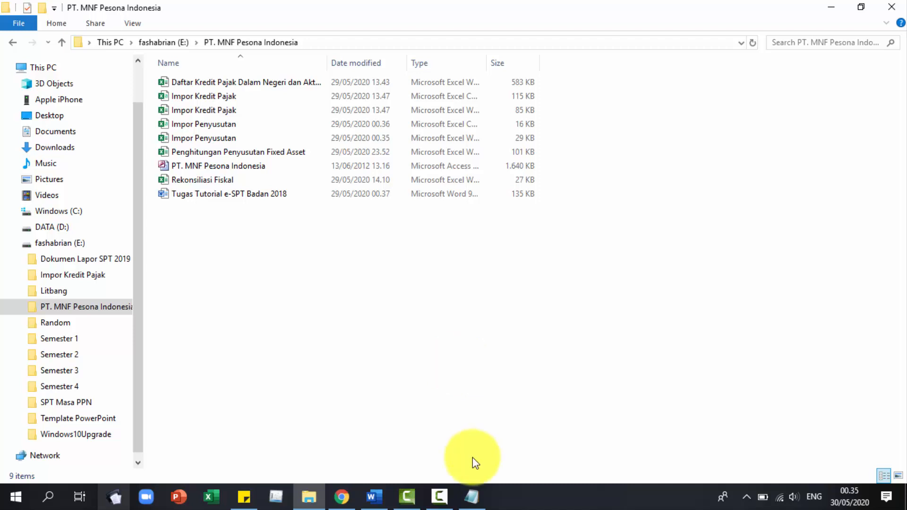
Close the installation notes and run espt pph 1771 2010 v1.2 from C:\Program Files (x86)\DJP\eSPT 1771 2010.
click(471, 497)
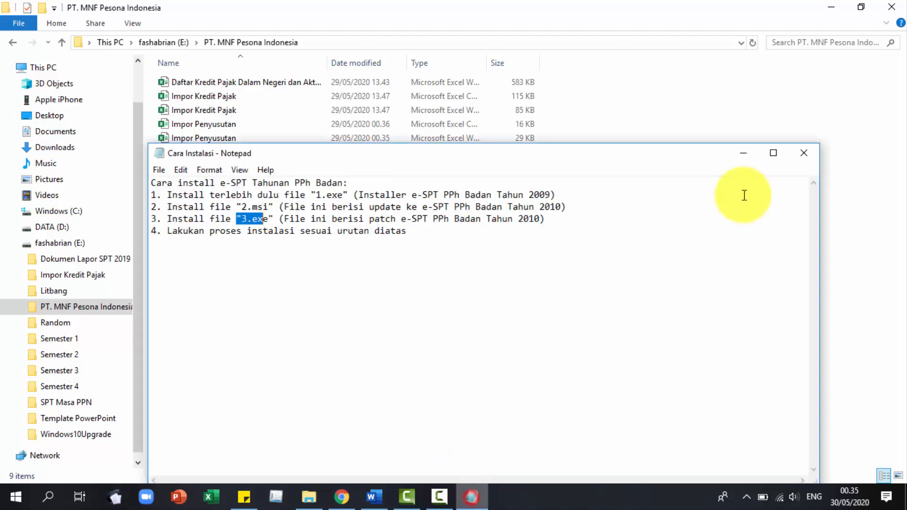
click(813, 153)
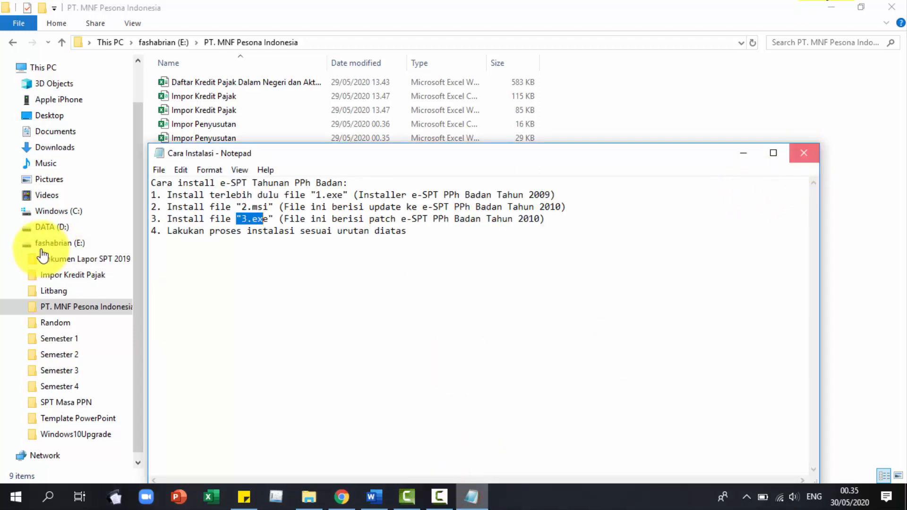
click(72, 210)
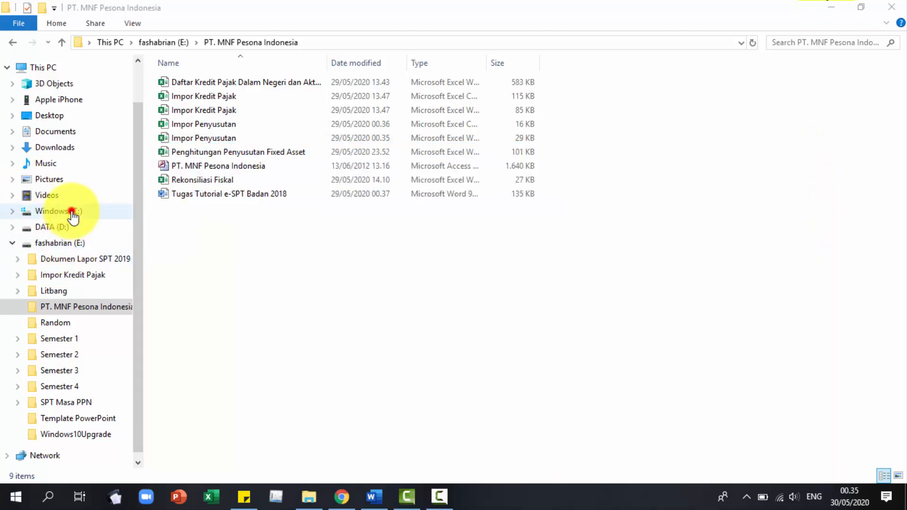
click(225, 236)
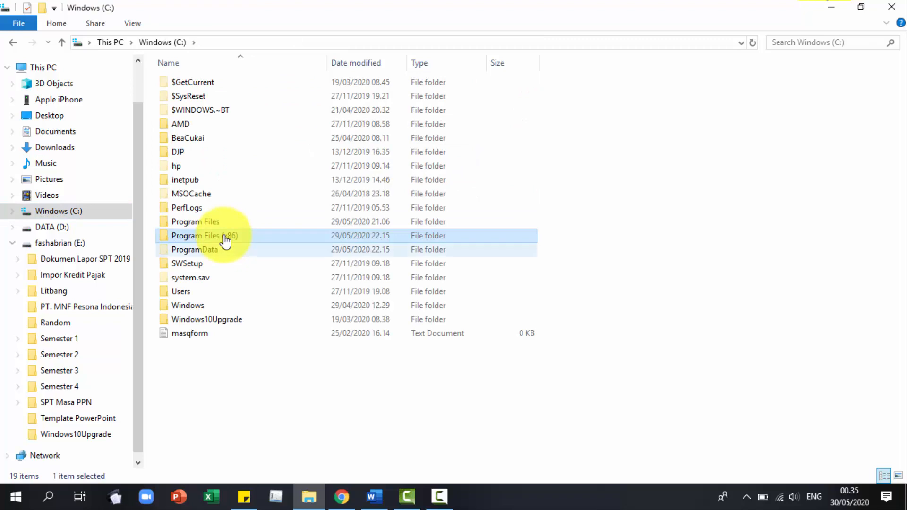
double_click(225, 236)
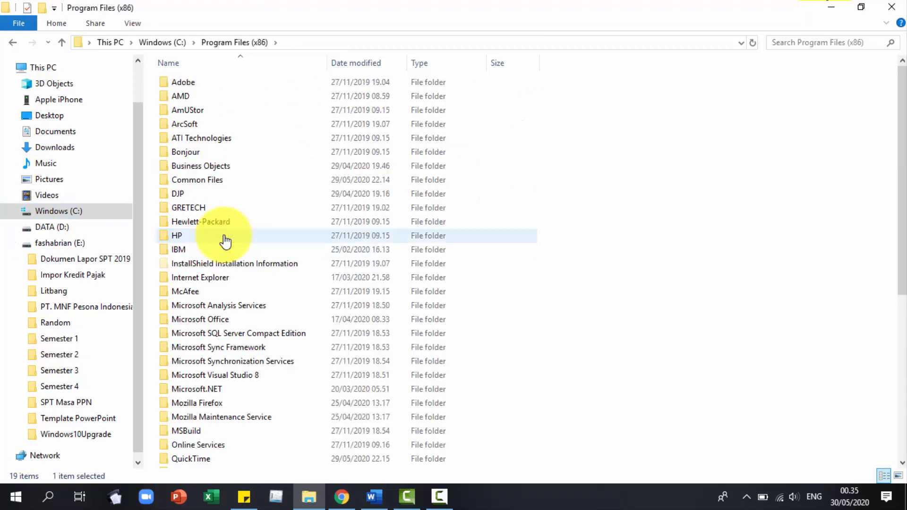
key(d)
key(Return)
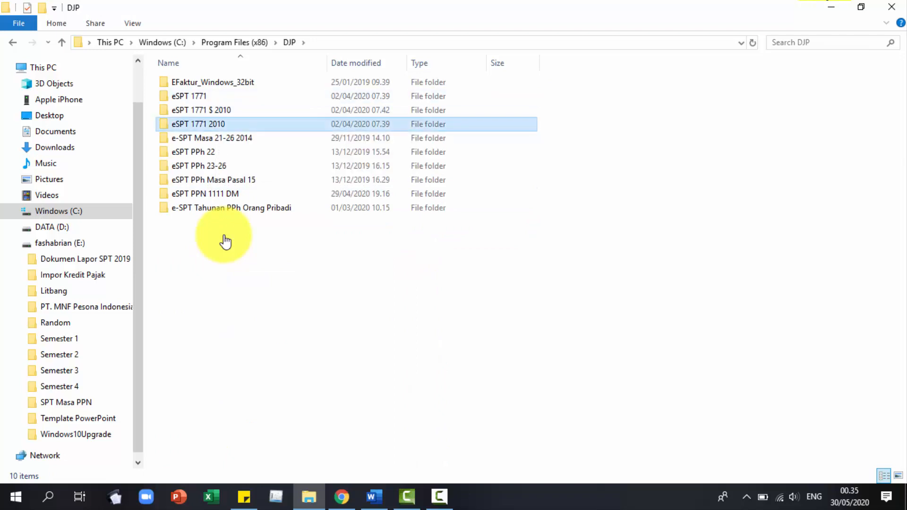
key(Return)
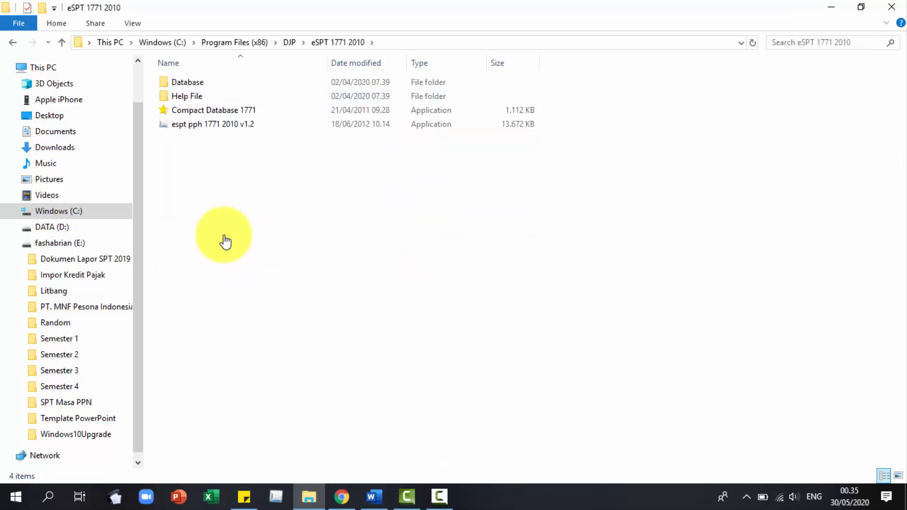
key(e)
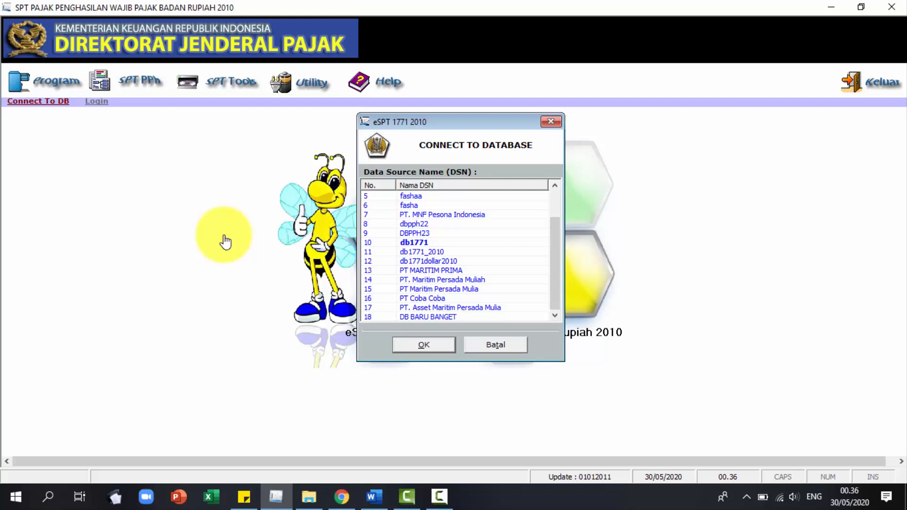
Connect to the PT. MNF Pesona Indonesia DSN and paste the company's NPWP from Sticky Notes.
key(Down)
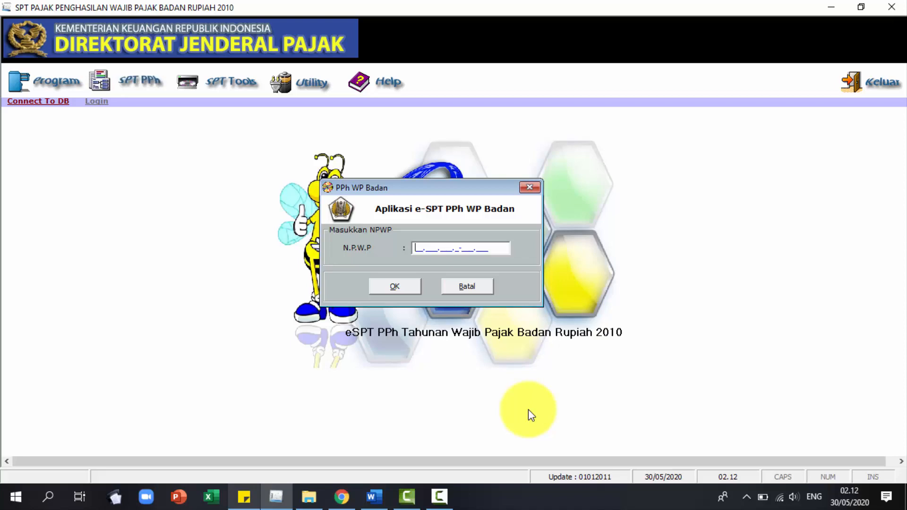
click(244, 496)
triple_click(654, 70)
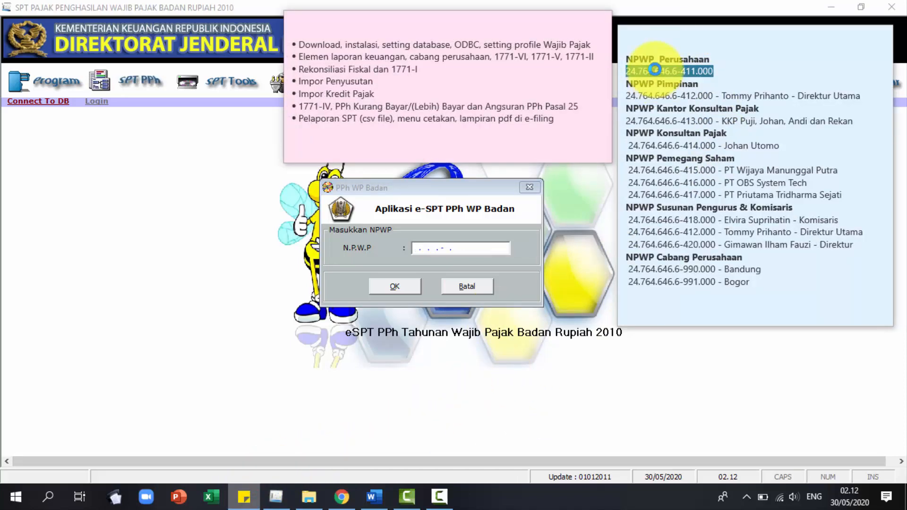
click(628, 71)
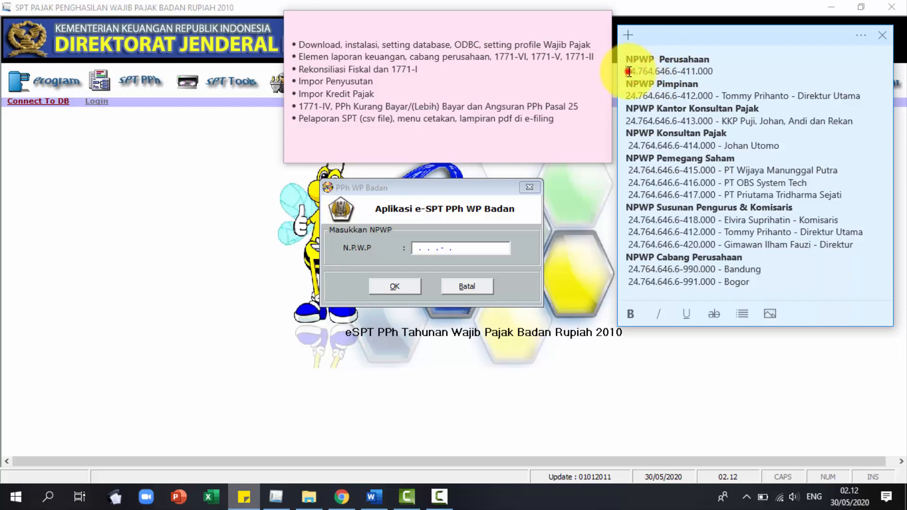
drag(628, 71, 713, 71)
key(ctrl+c)
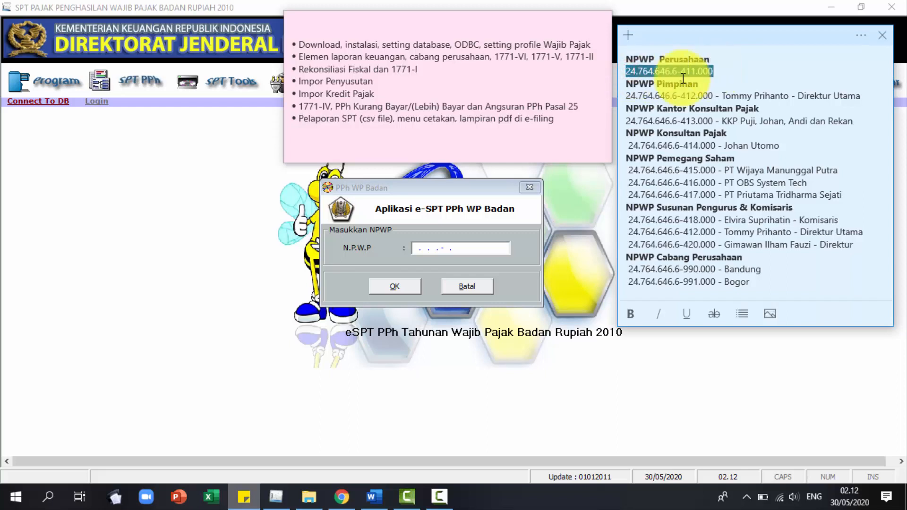
click(415, 248)
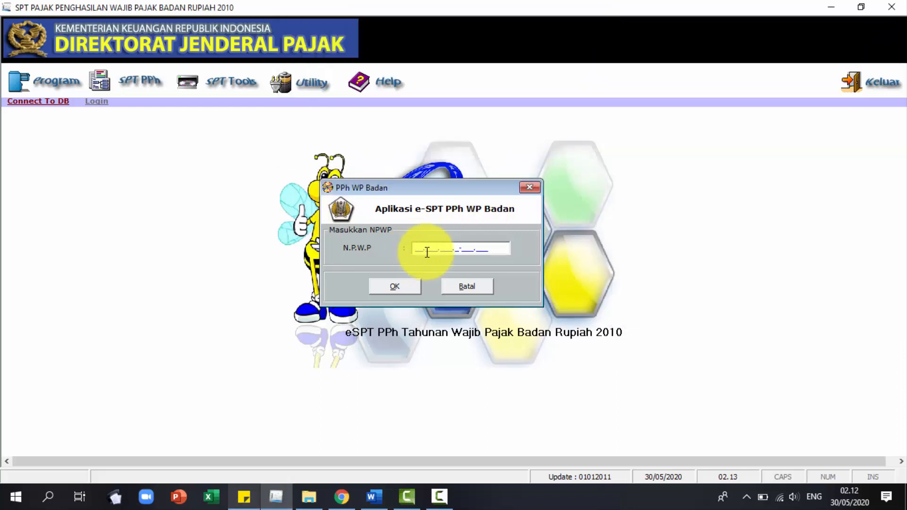
key(ctrl+v)
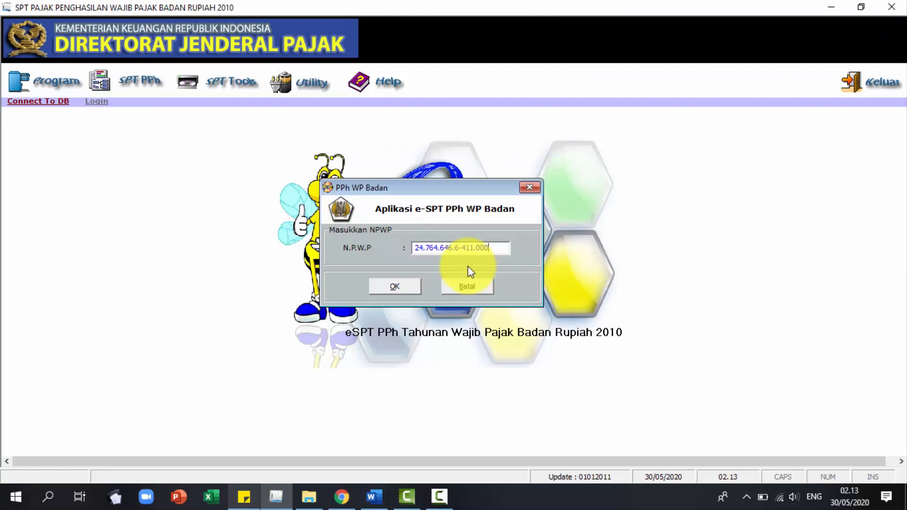
click(402, 285)
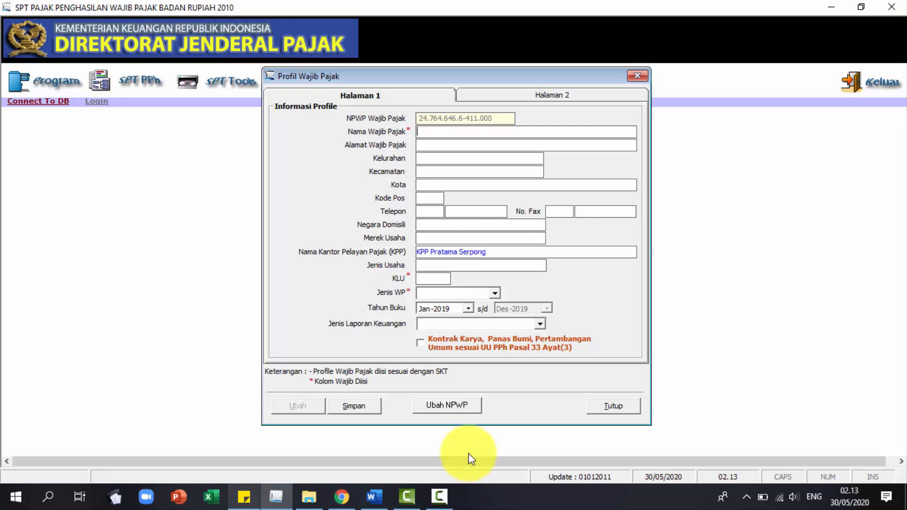
Arrange the taxpayer profile form and the tutorial document side by side.
drag(458, 6, 1, 221)
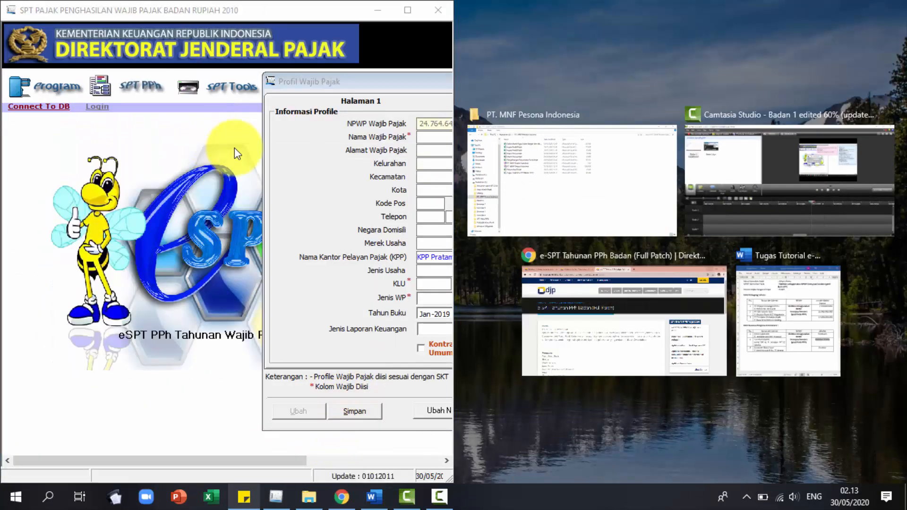
drag(321, 84, 115, 79)
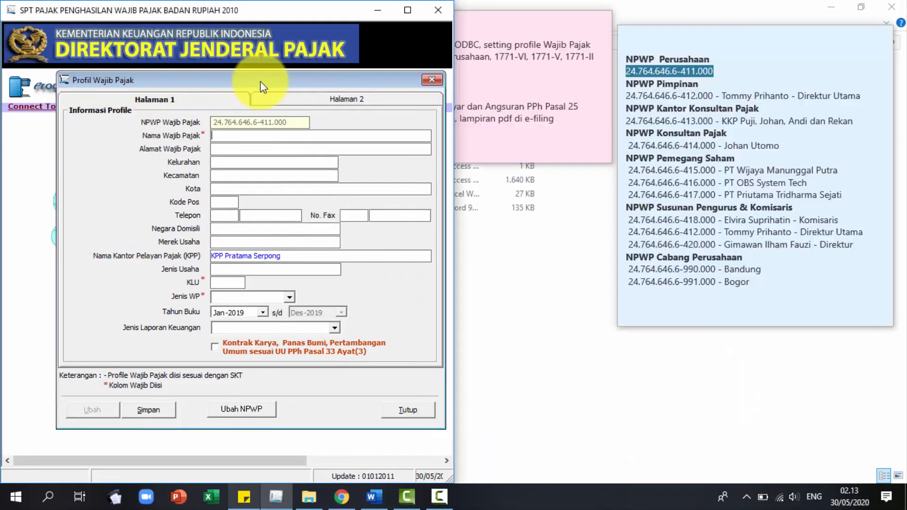
drag(258, 81, 239, 84)
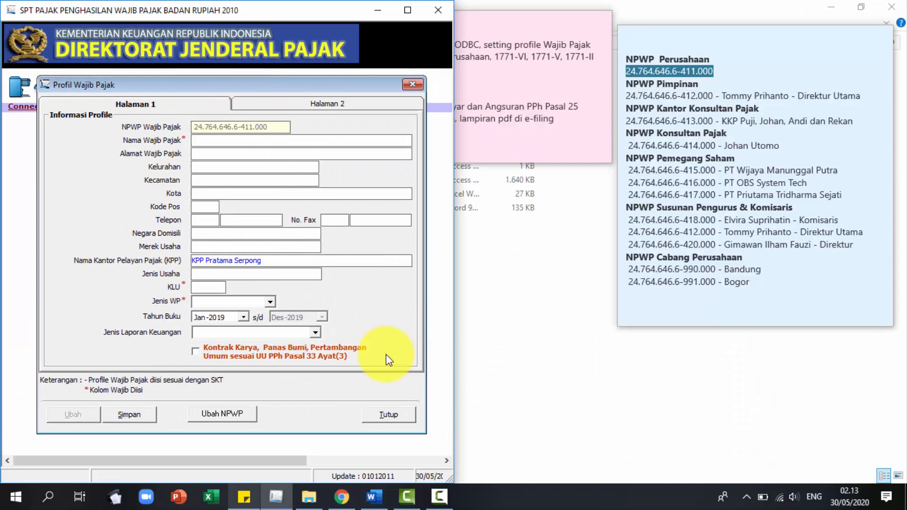
click(372, 496)
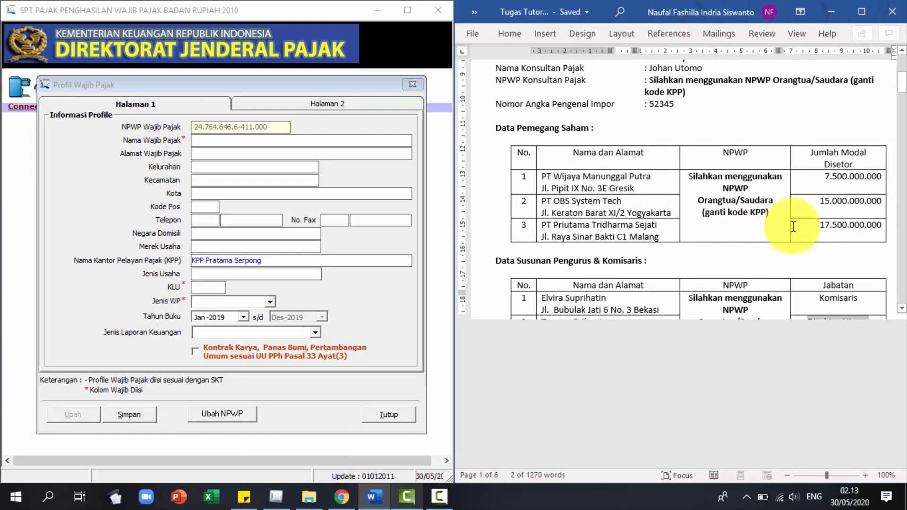
scroll(780, 231, up, 5)
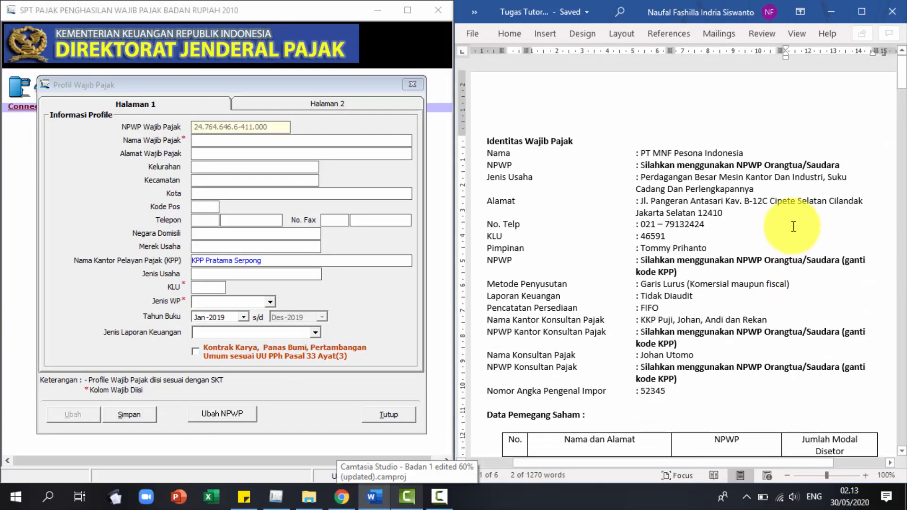
Copy the company name and street address from the tutorial into the profile.
click(373, 141)
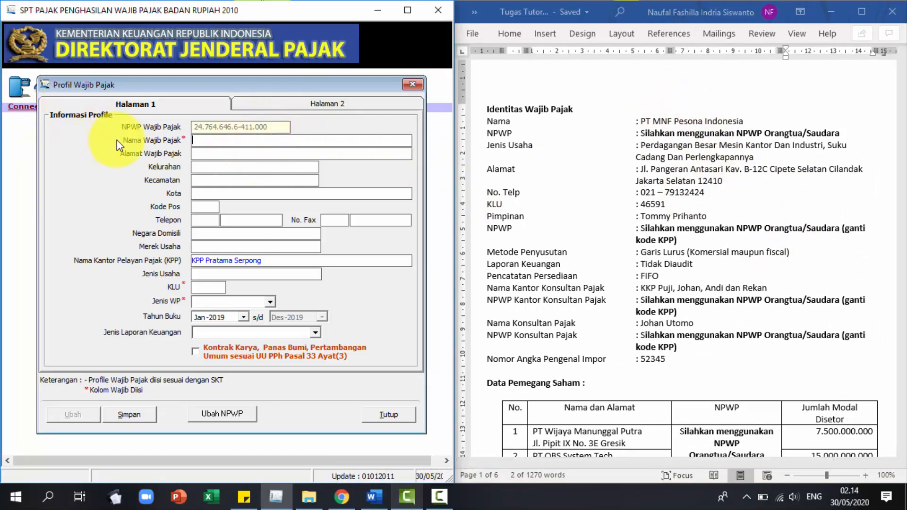
drag(641, 122, 742, 121)
key(ctrl+c)
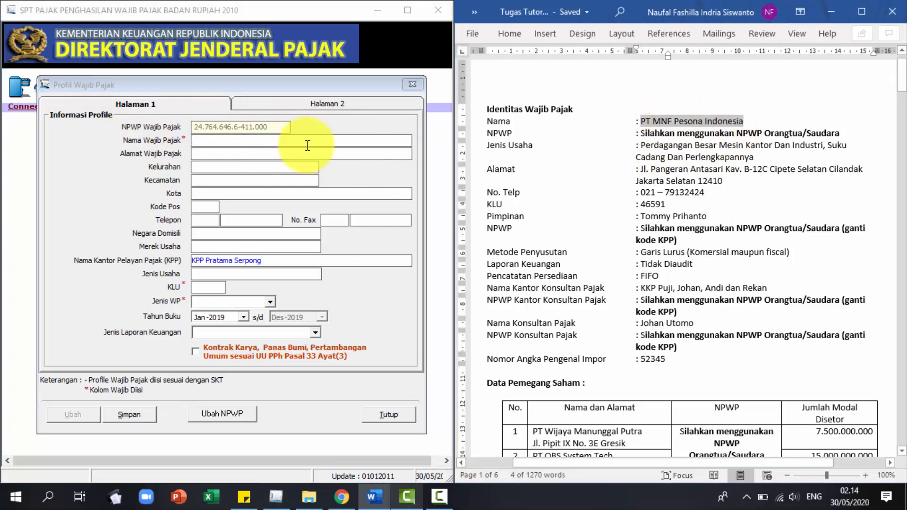
click(303, 140)
key(ctrl+v)
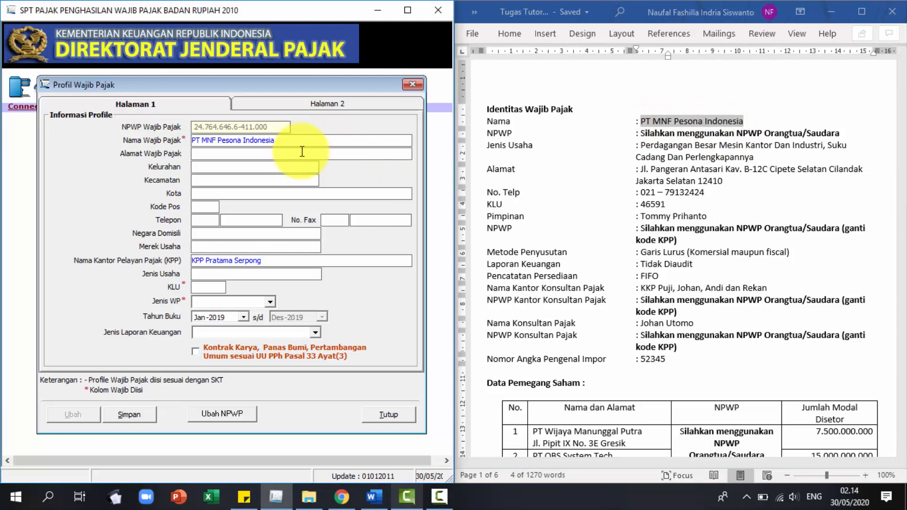
click(297, 154)
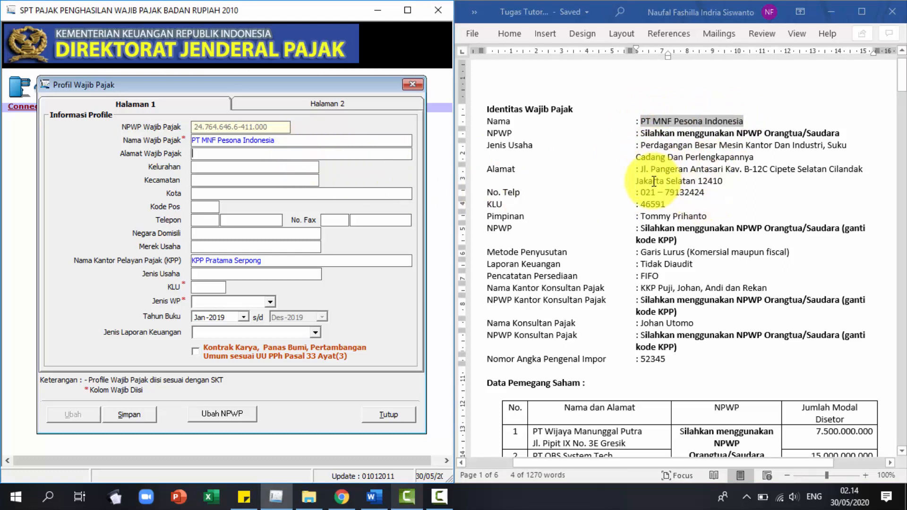
drag(640, 169, 756, 185)
key(ctrl+c)
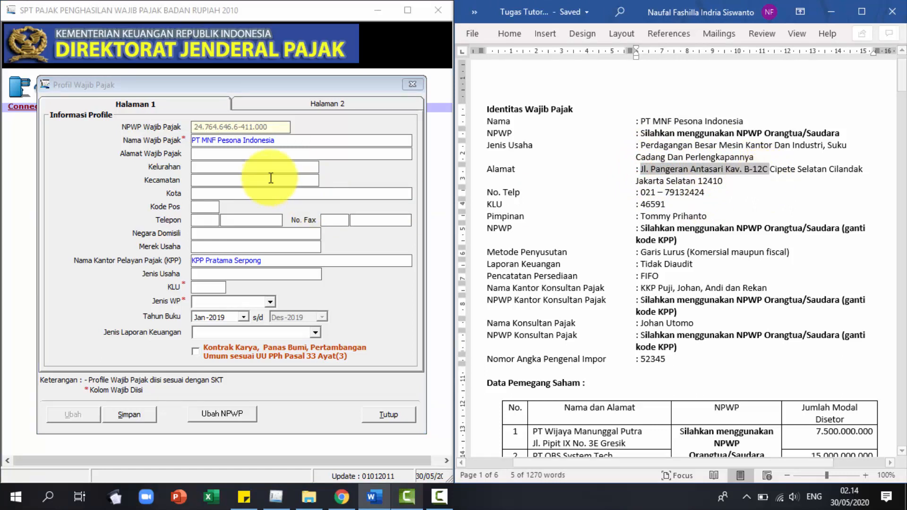
click(269, 152)
key(ctrl+v)
Enter Kelurahan Cipete, Kecamatan Cilandak and Kota Jakarta Selatan.
click(273, 168)
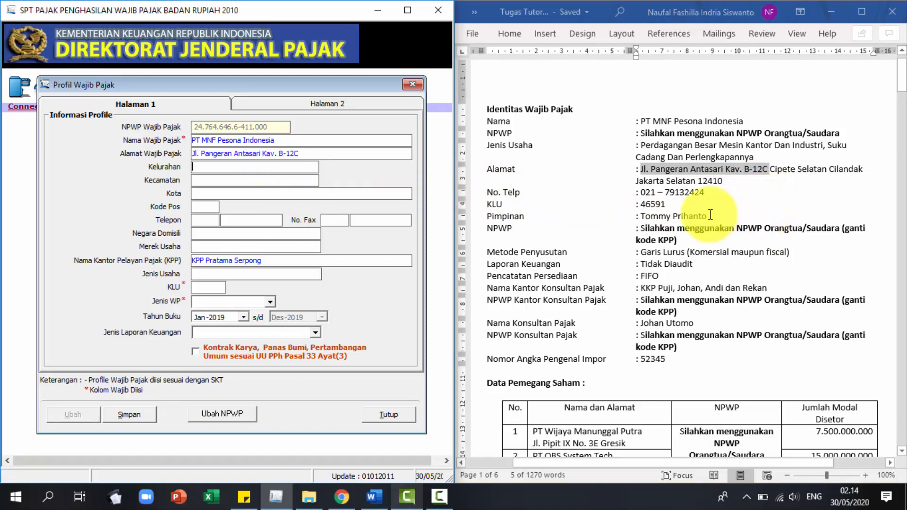
text(Cipete)
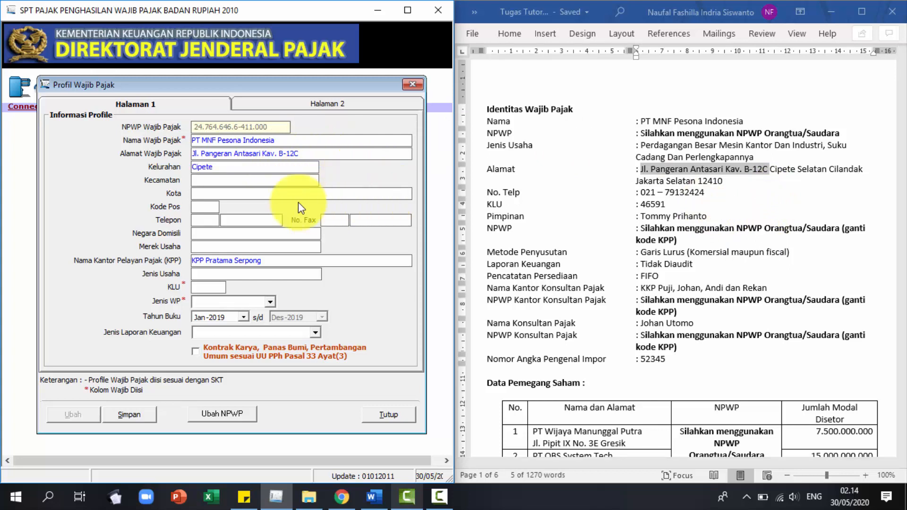
click(259, 176)
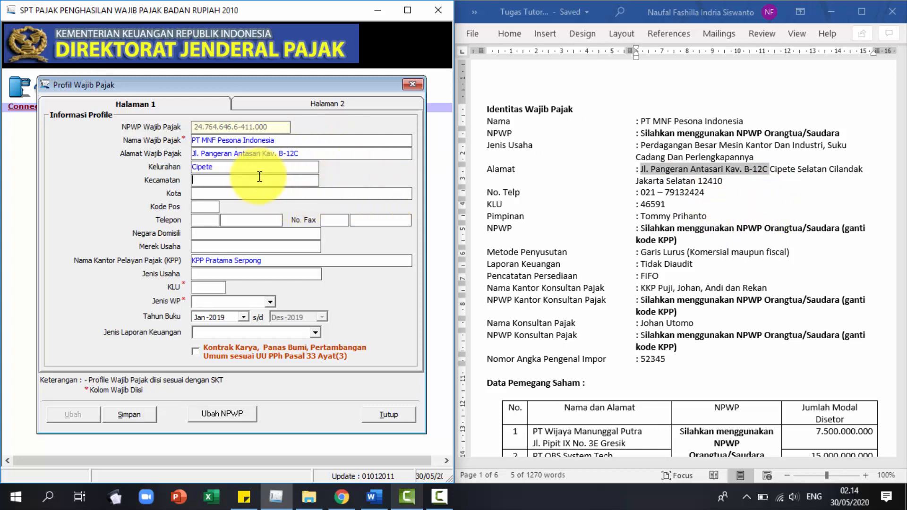
text(Cilandak)
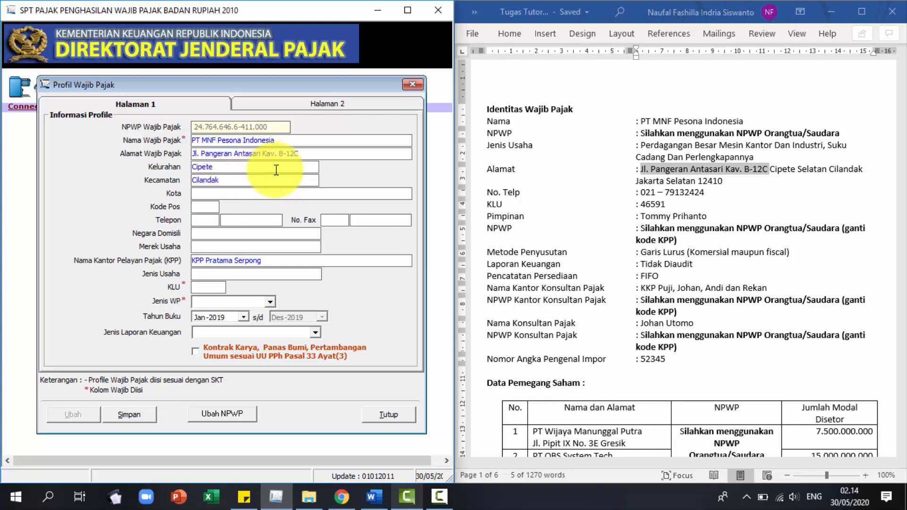
click(324, 191)
text(Jakarta)
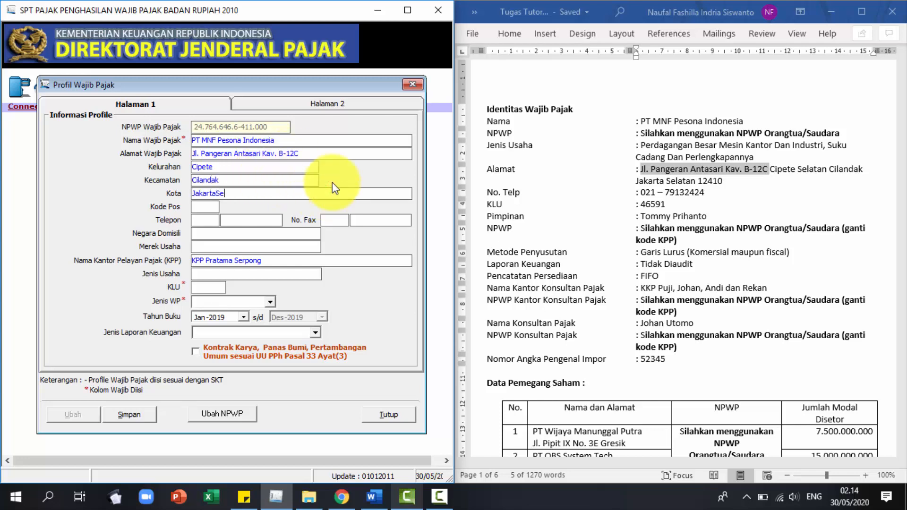
text( Selatan)
Paste postal code 12410 from the company data.
click(196, 207)
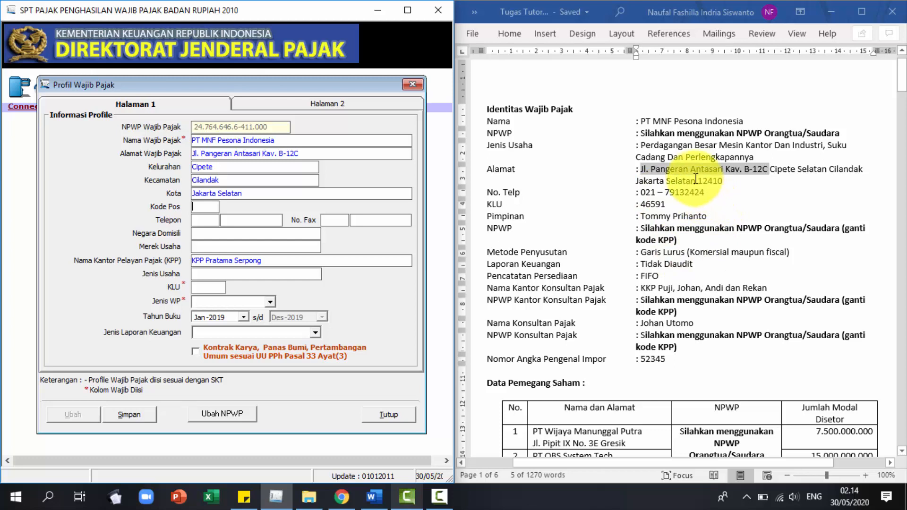
drag(698, 181, 735, 183)
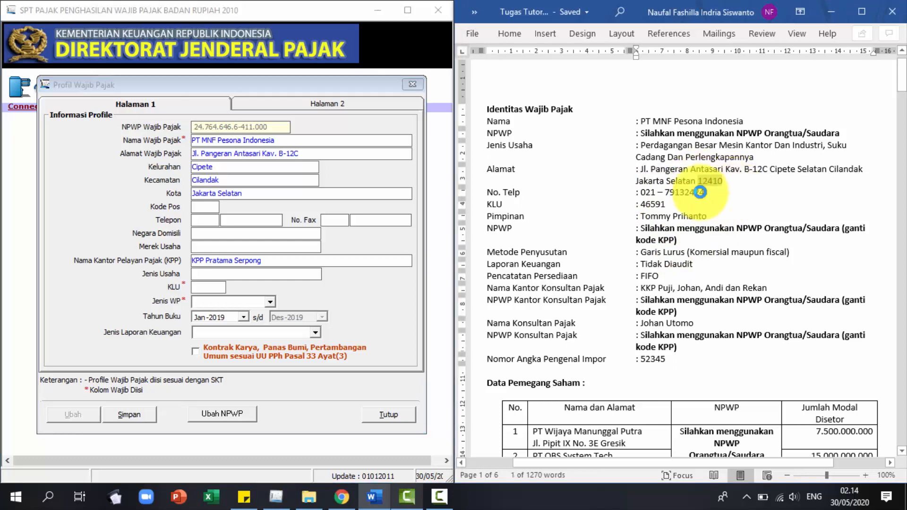
click(196, 206)
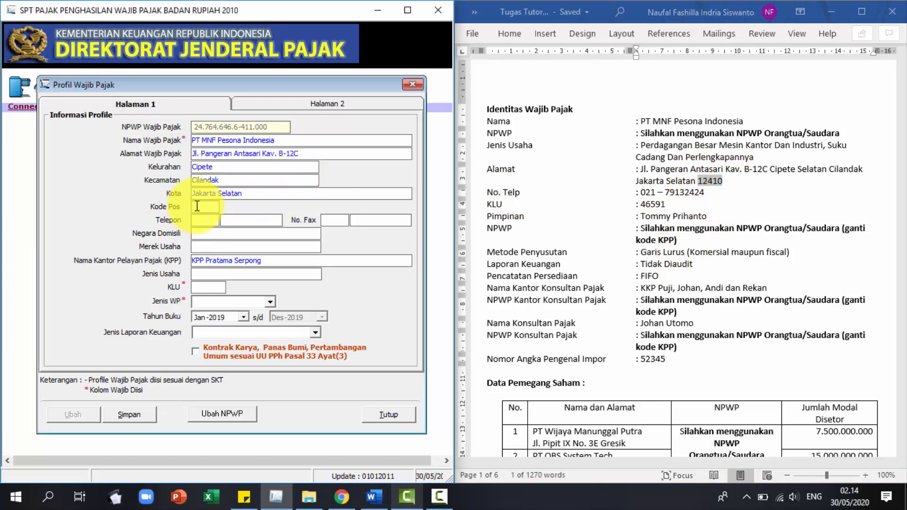
right_click(195, 207)
click(226, 261)
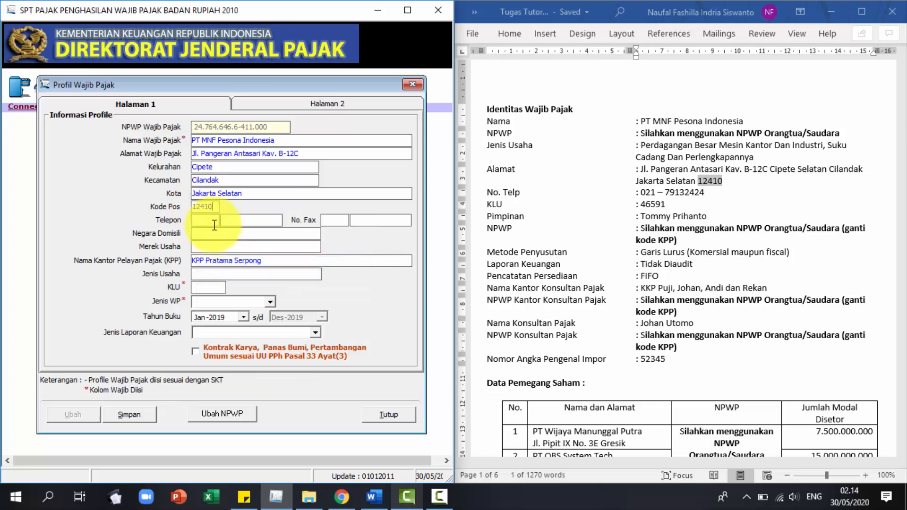
Fill in the telephone with area code 021 and the main phone number.
double_click(643, 192)
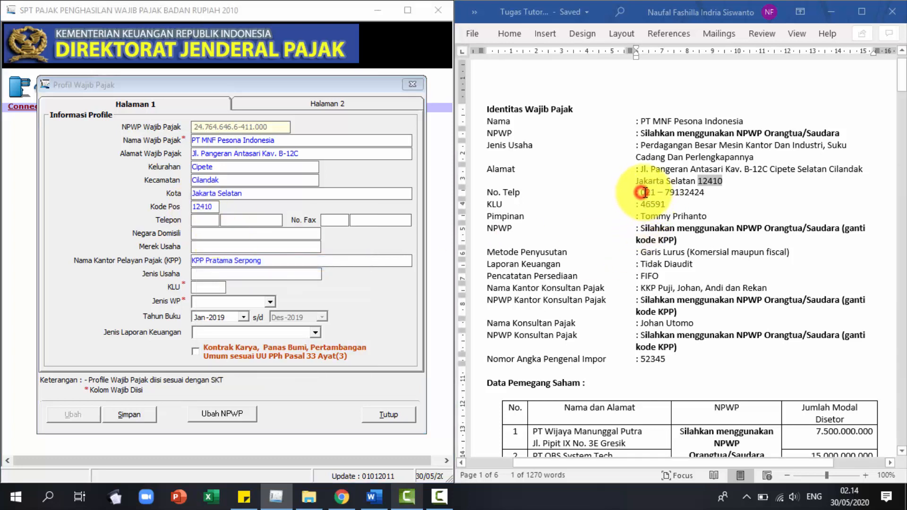
click(204, 220)
right_click(212, 221)
click(243, 279)
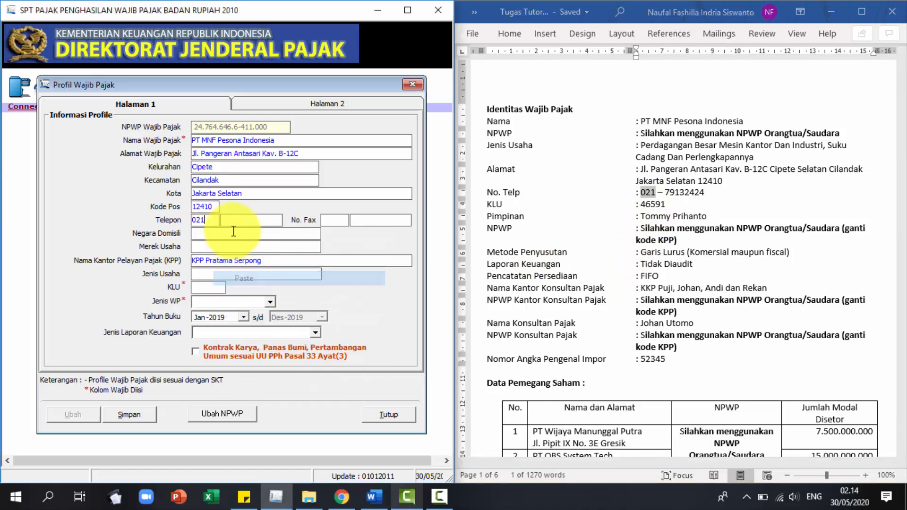
click(668, 192)
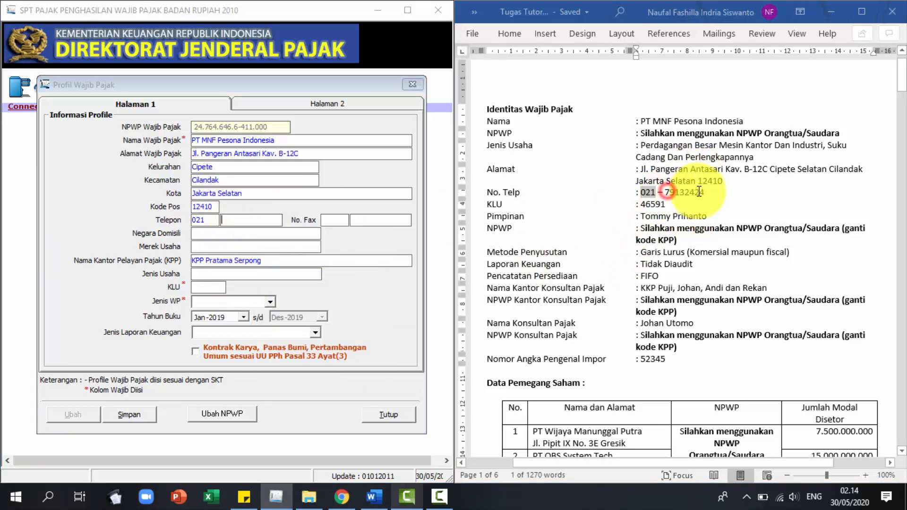
click(669, 193)
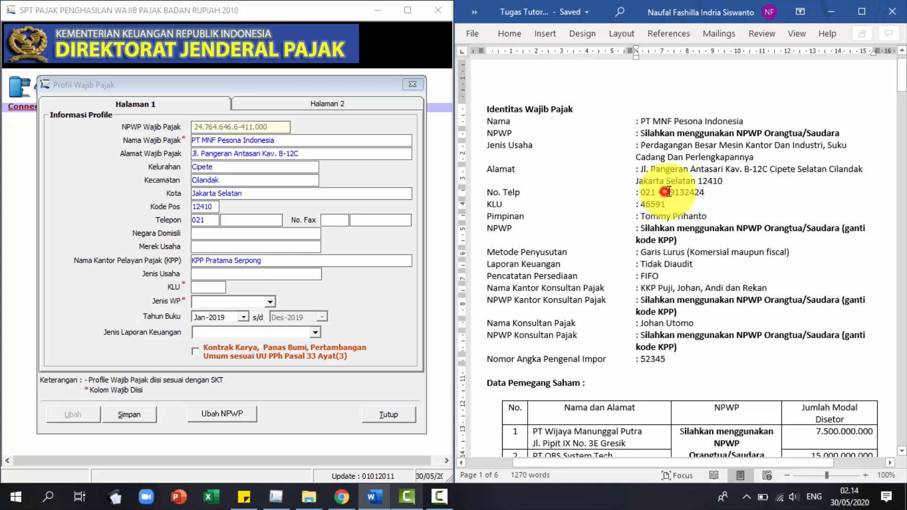
drag(668, 192, 709, 191)
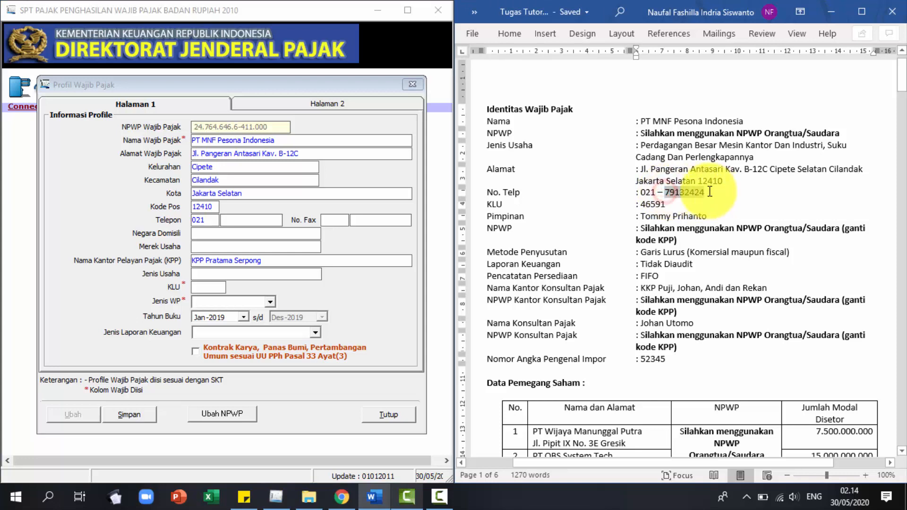
click(235, 220)
right_click(233, 220)
click(289, 274)
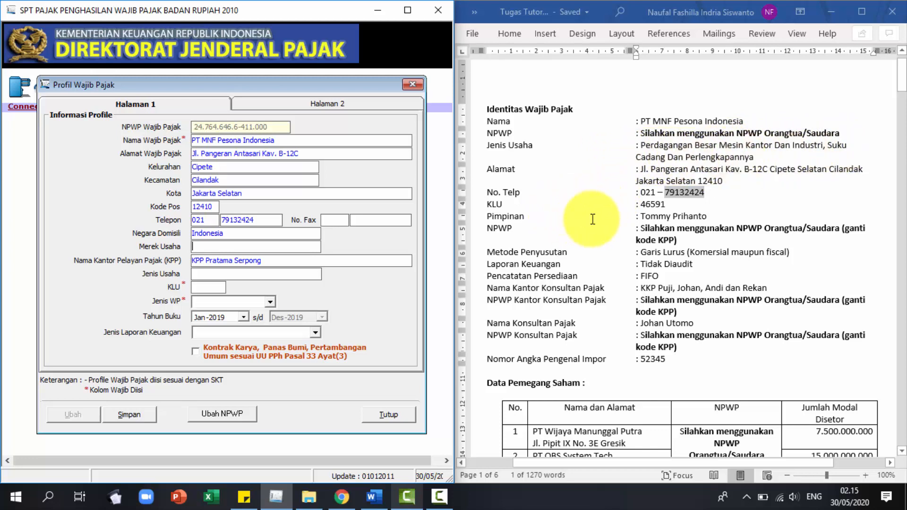
Enter brand Mesin Indo, tax office KPP Pratama Jakarta Cilandak and business type Perdagangan Besar Mesin Kantor.
click(269, 244)
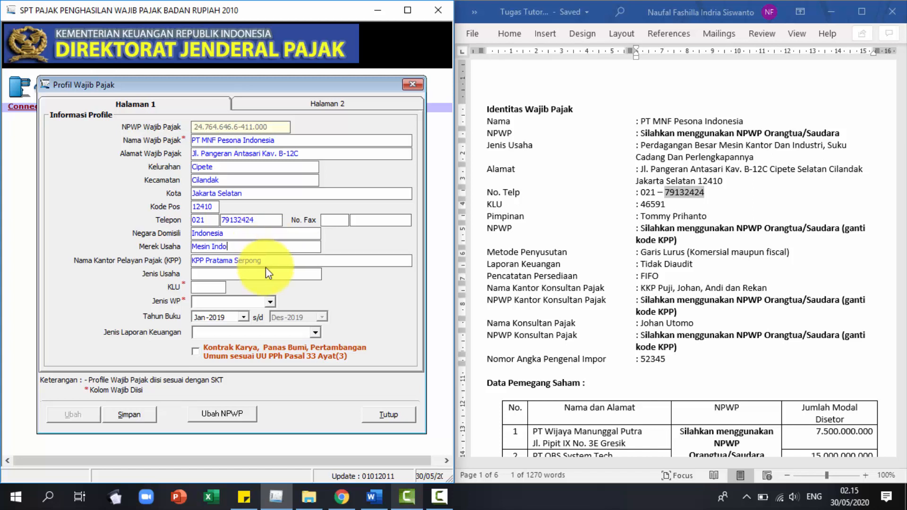
drag(284, 261, 318, 261)
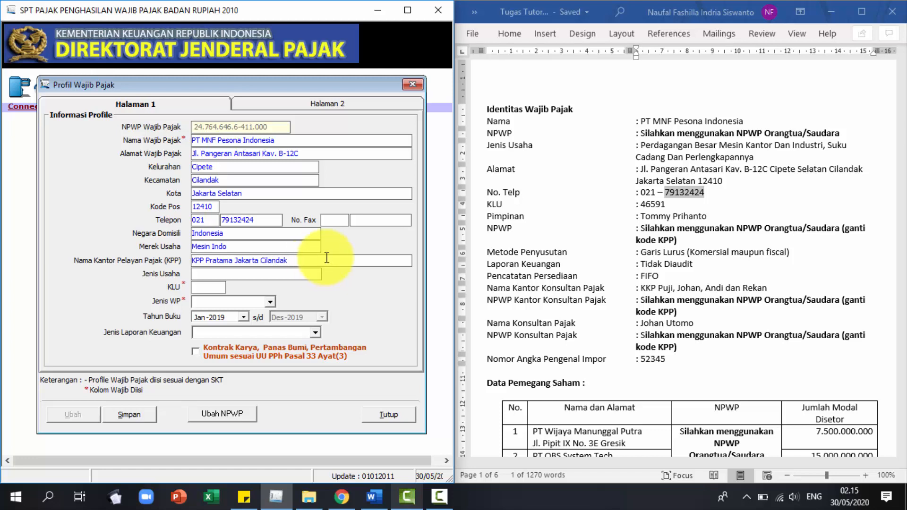
click(273, 273)
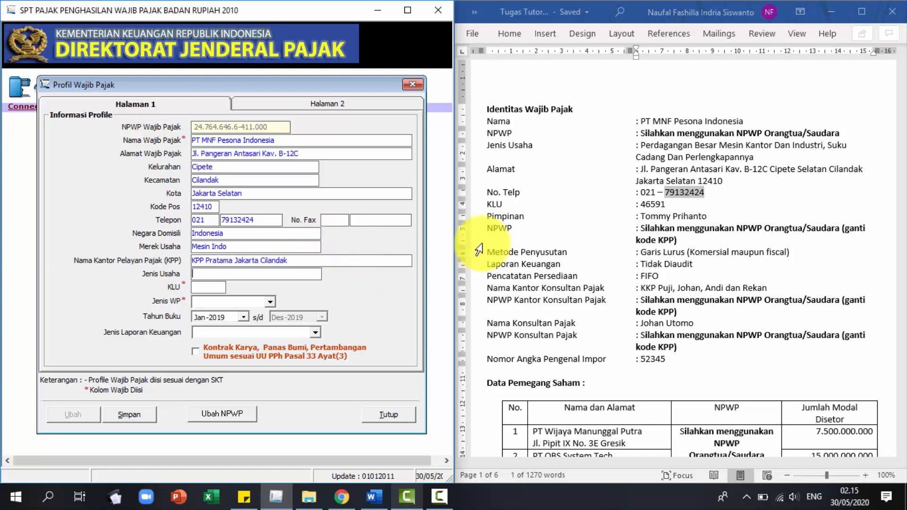
click(652, 146)
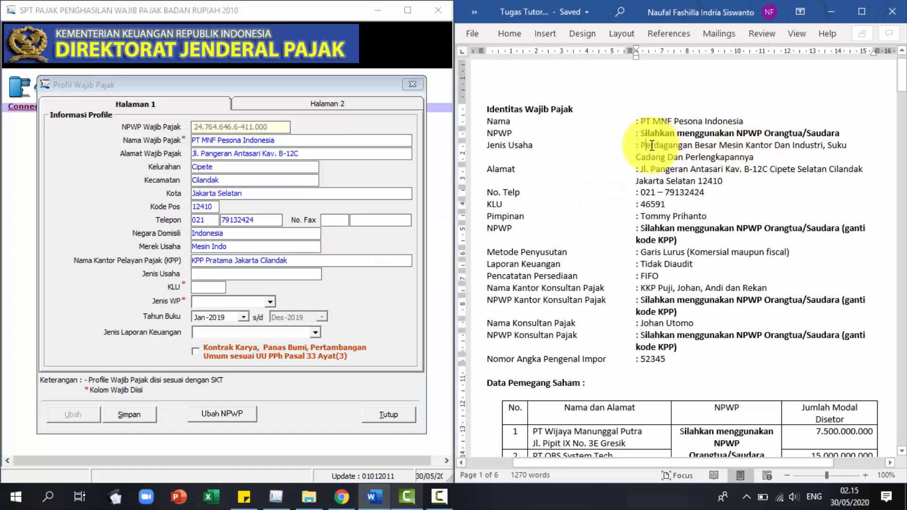
drag(643, 147, 758, 155)
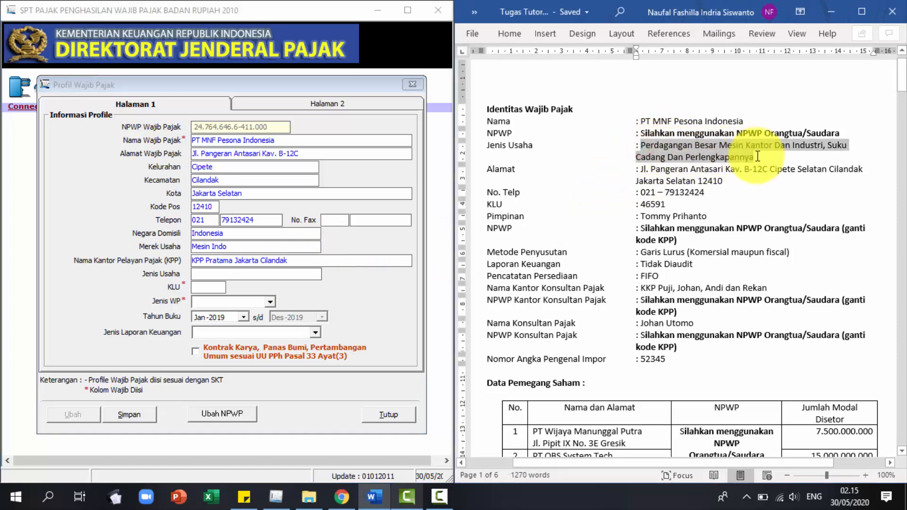
key(ctrl+c)
click(261, 277)
key(ctrl+v)
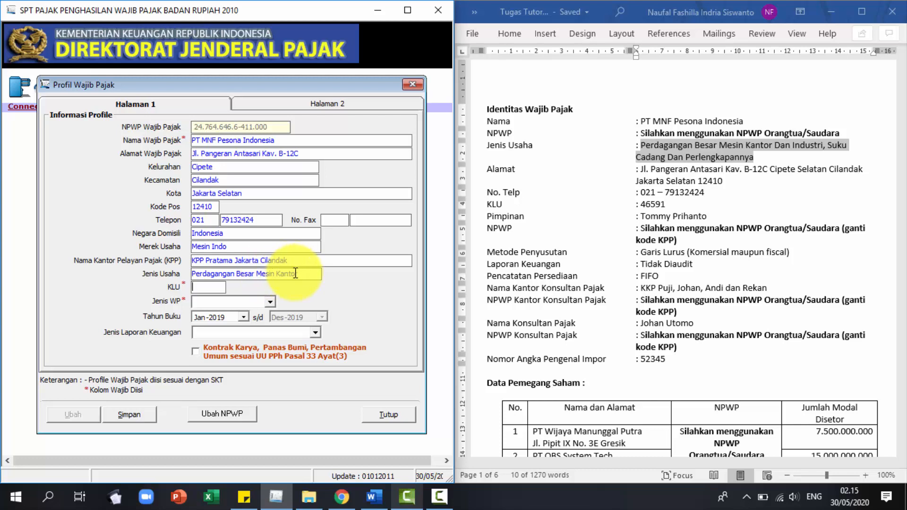
double_click(643, 204)
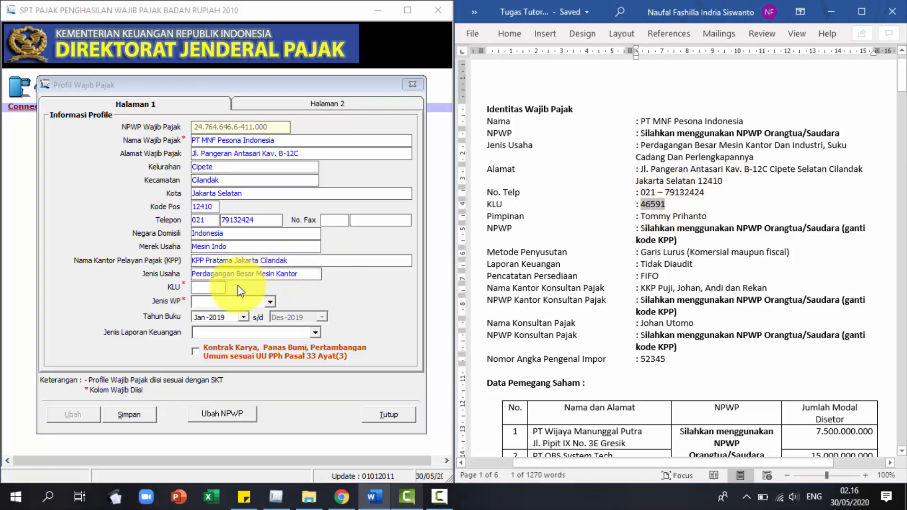
Set KLU 46591, taxpayer type NON BUT and book year starting Jan-2018.
click(217, 287)
right_click(216, 292)
click(247, 348)
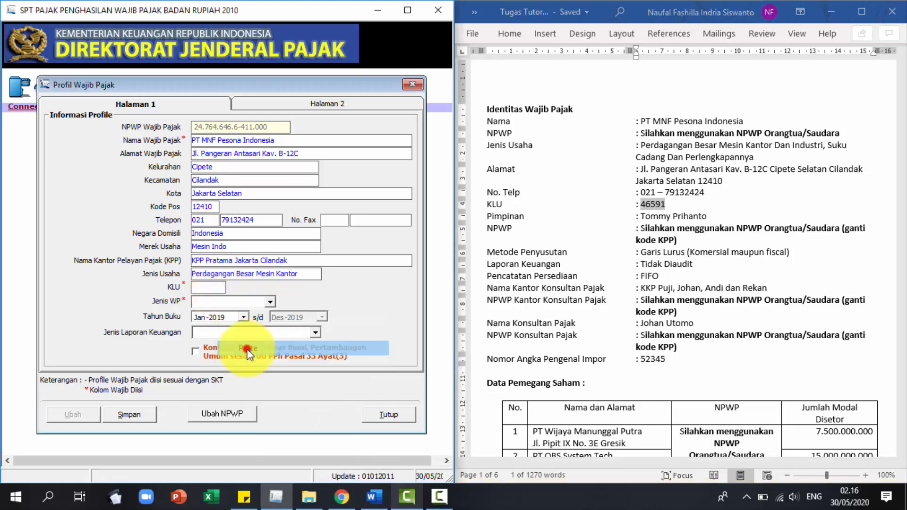
click(271, 303)
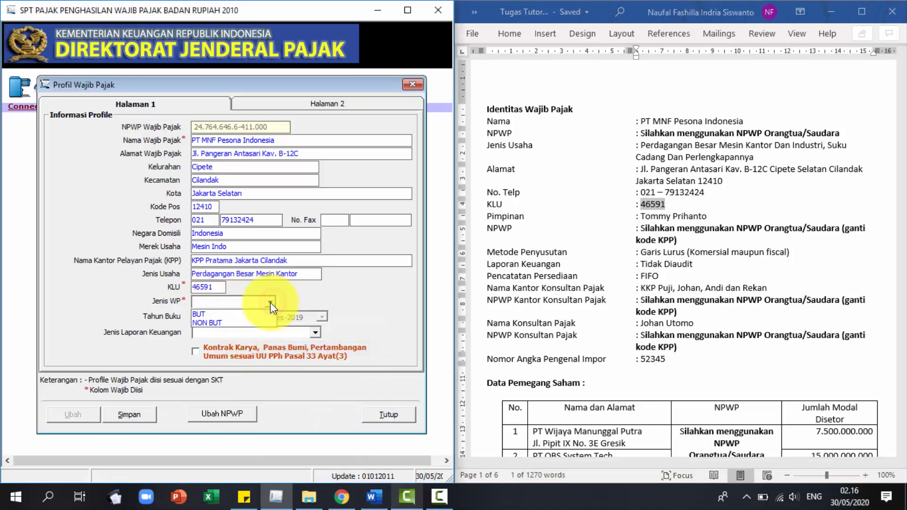
click(261, 321)
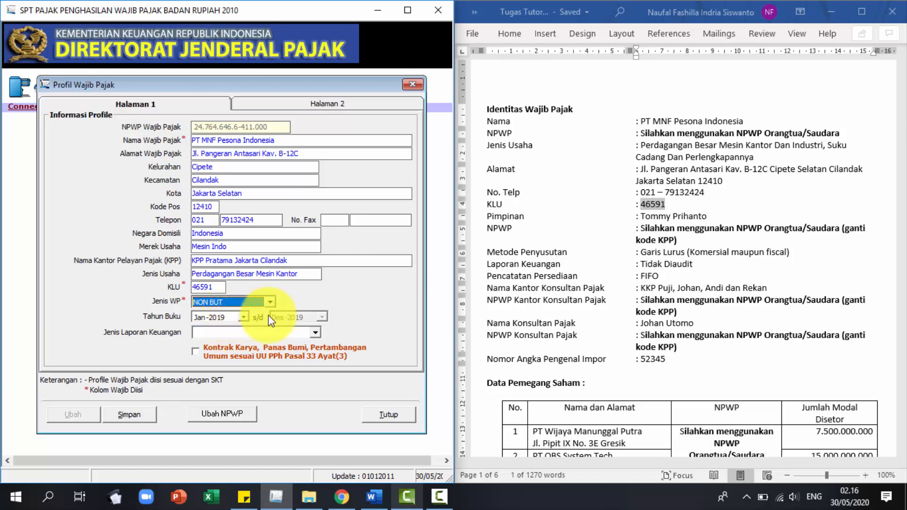
click(243, 317)
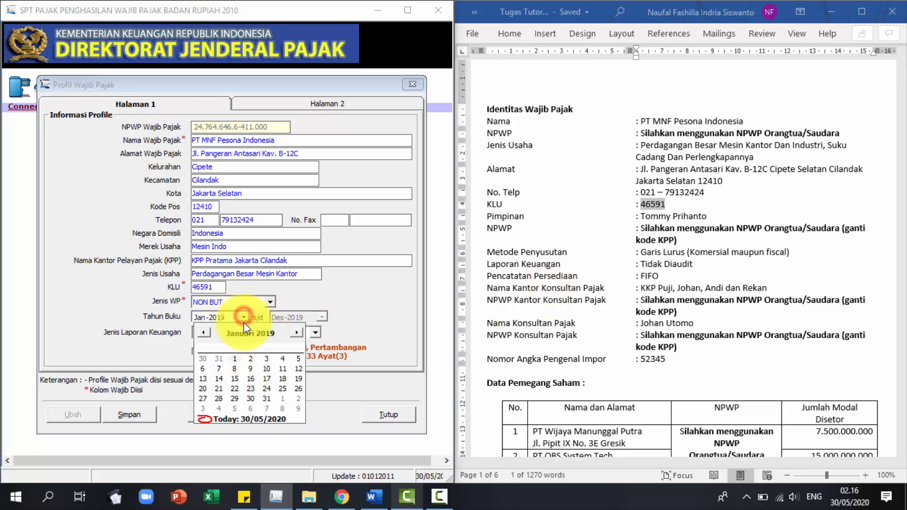
click(284, 338)
click(359, 301)
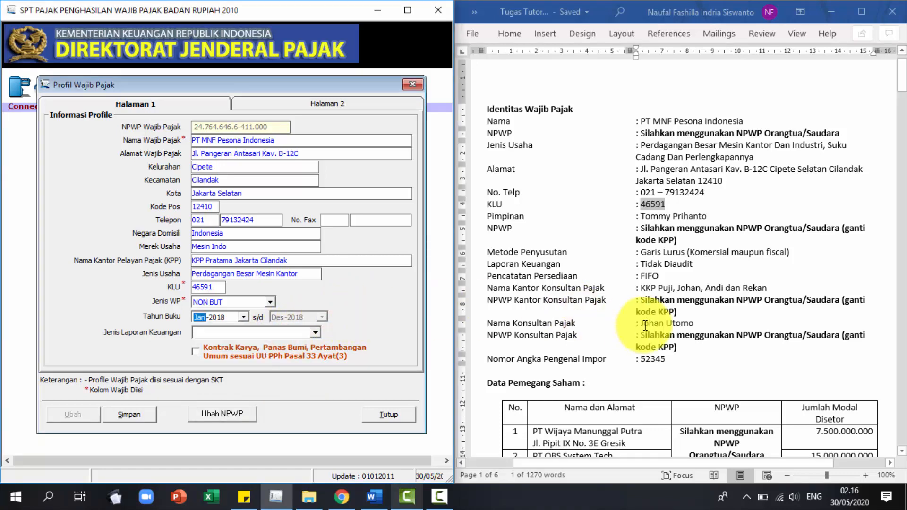
Review the 2018 financial data in the tutorial and set the report type to Perusahaan Dagang.
scroll(644, 325, down, 3)
scroll(646, 321, down, 15)
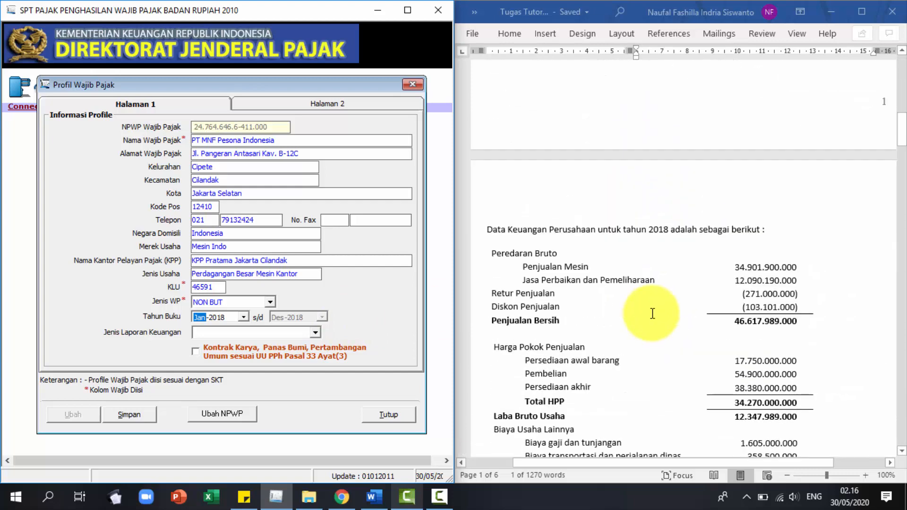
scroll(652, 311, up, 6)
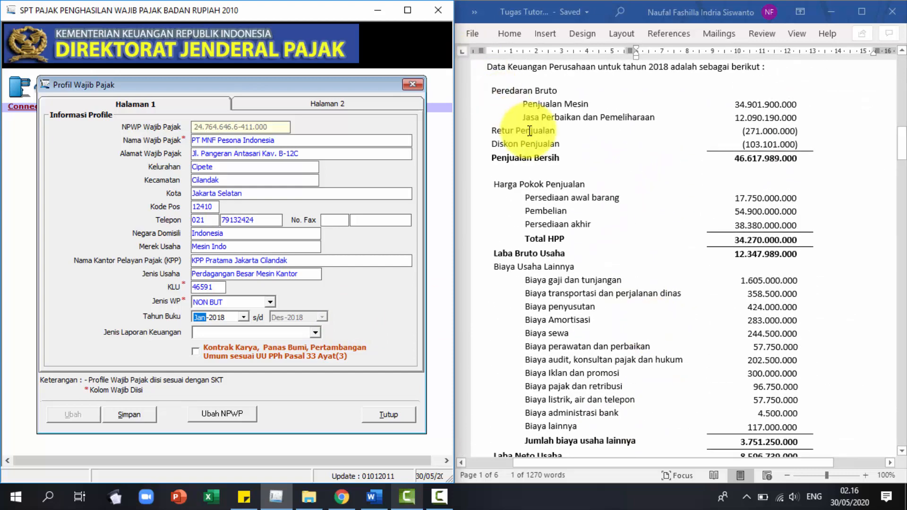
drag(487, 130, 698, 130)
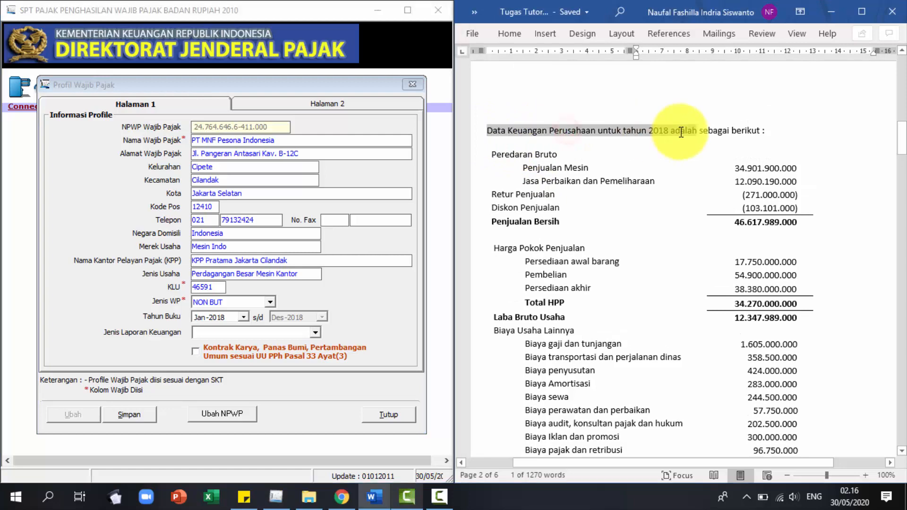
click(675, 159)
drag(900, 141, 797, 248)
scroll(798, 255, down, 20)
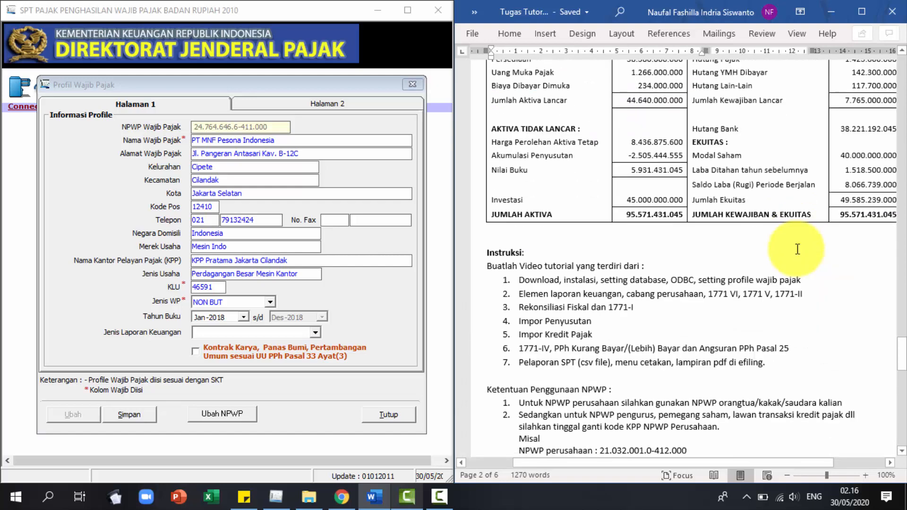
scroll(797, 249, up, 8)
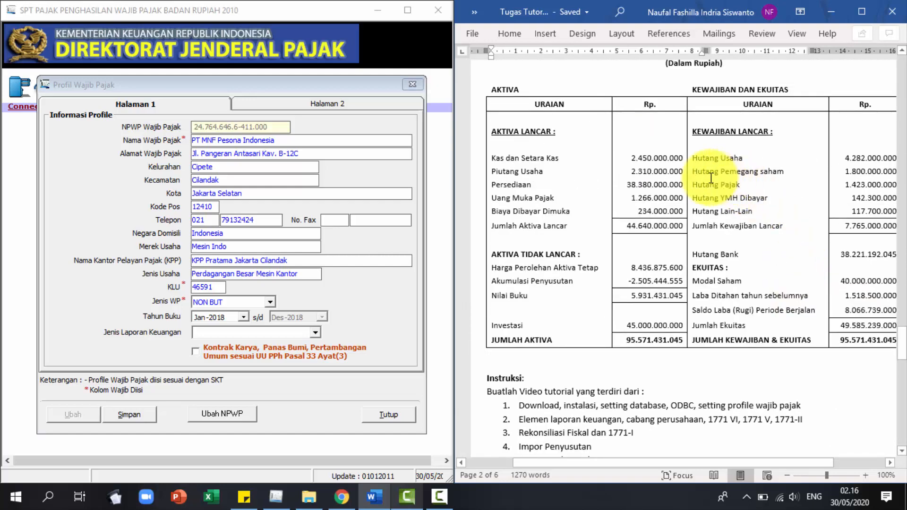
scroll(661, 169, up, 1)
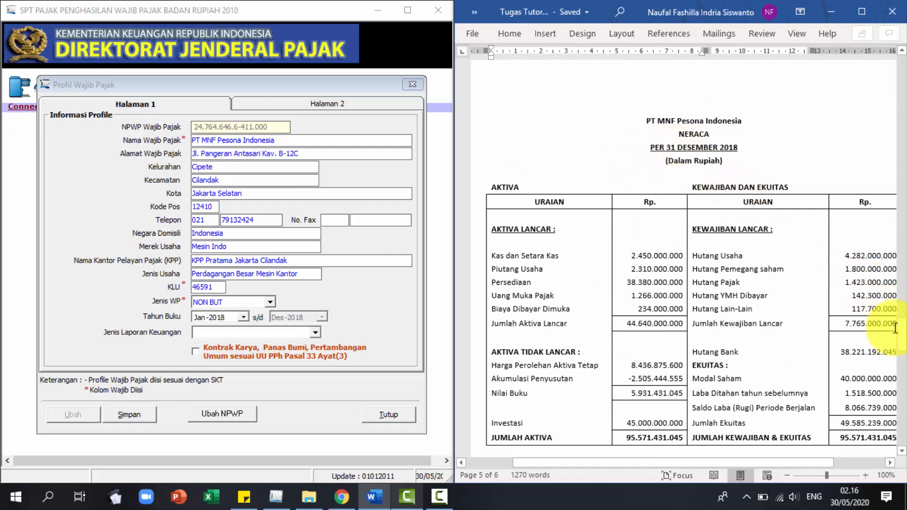
drag(902, 340, 898, 76)
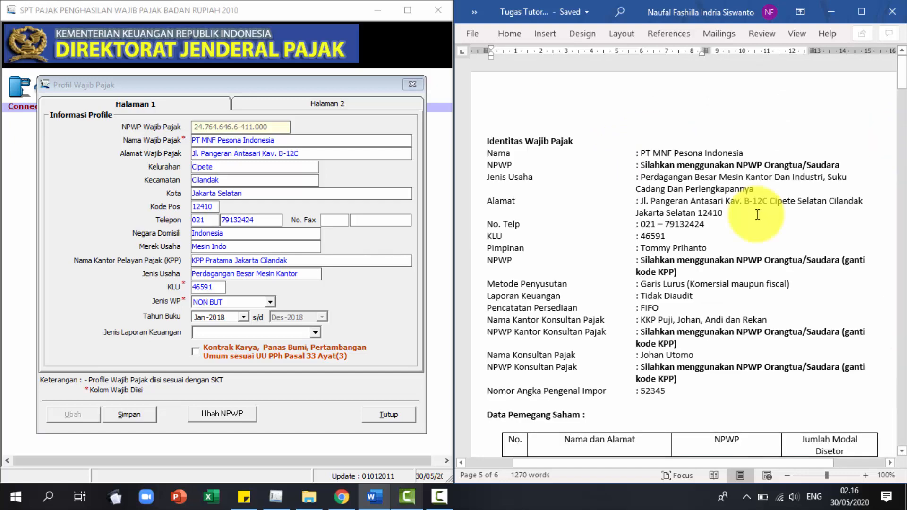
click(315, 333)
click(292, 357)
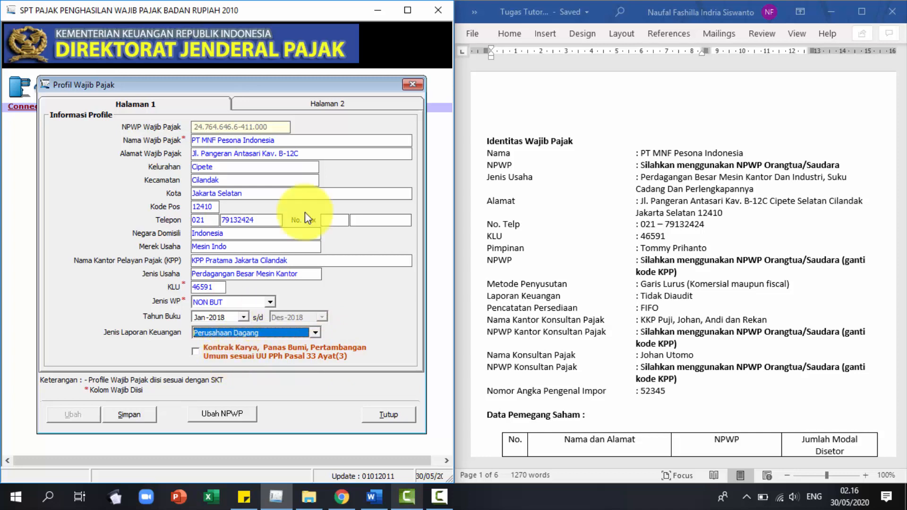
On Halaman 2, paste the director's name as the company leader.
click(326, 105)
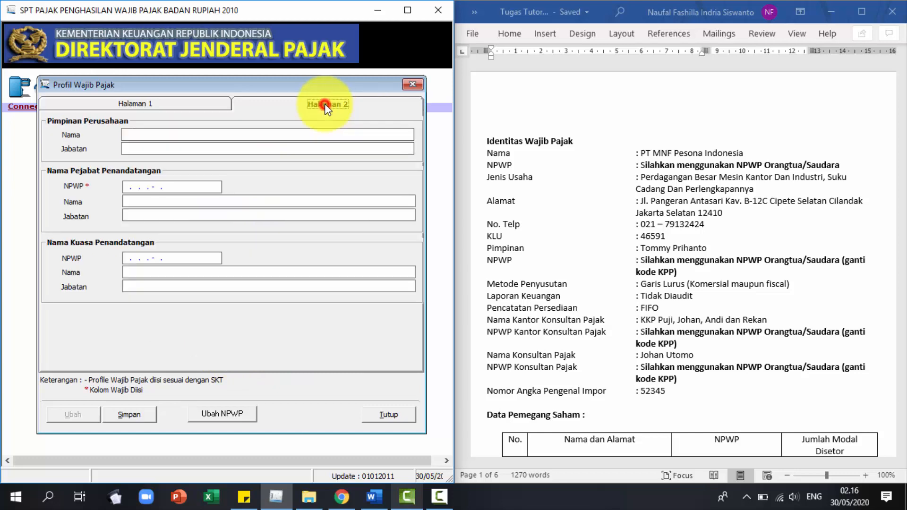
click(238, 134)
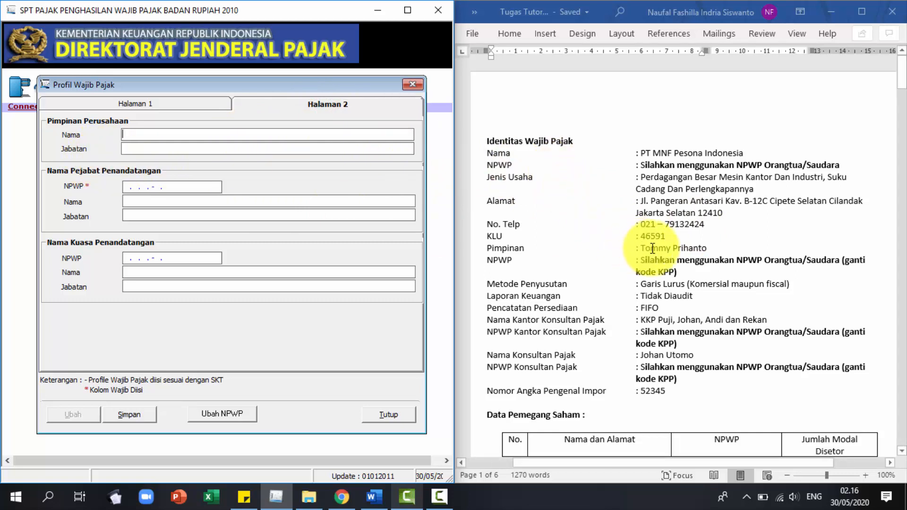
drag(640, 249, 685, 252)
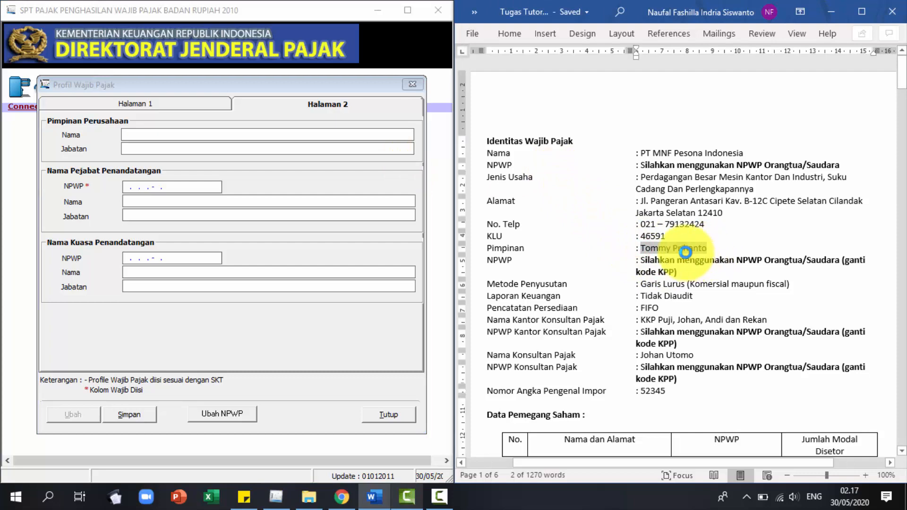
click(148, 141)
key(ctrl+v)
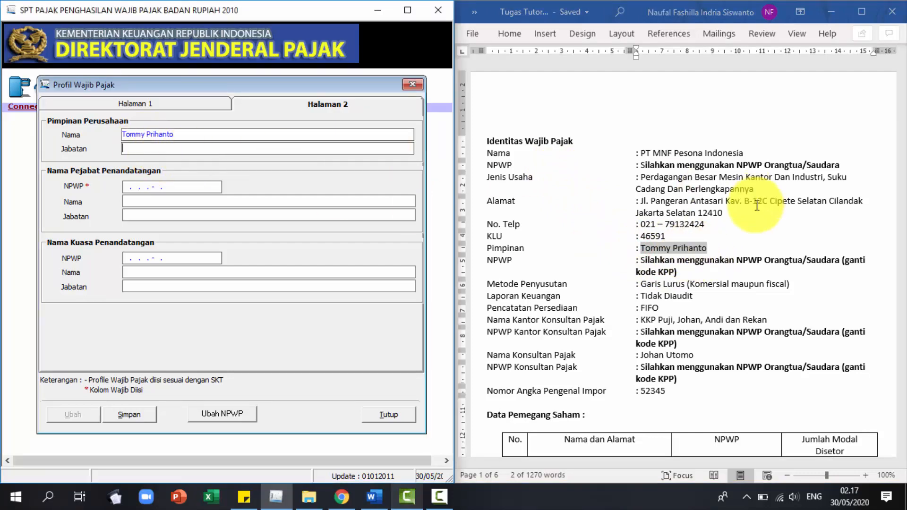
scroll(684, 350, down, 10)
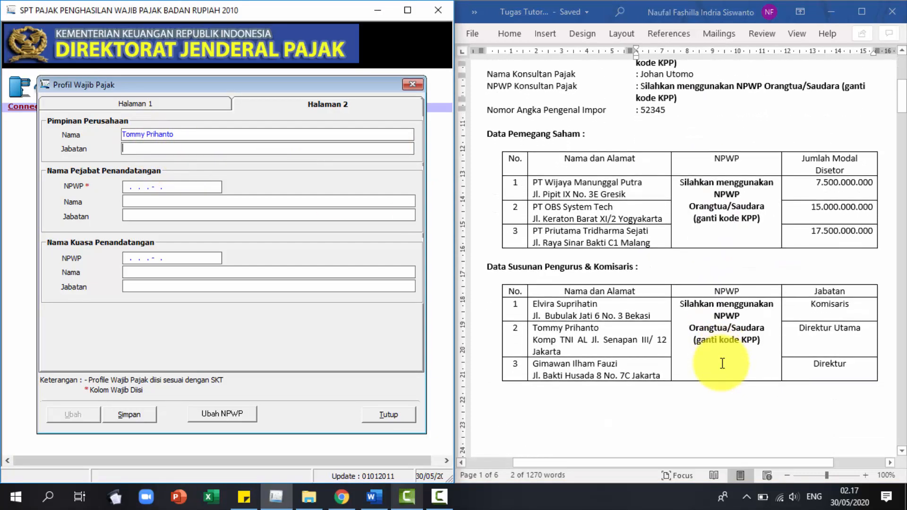
drag(797, 322, 877, 321)
key(ctrl+c)
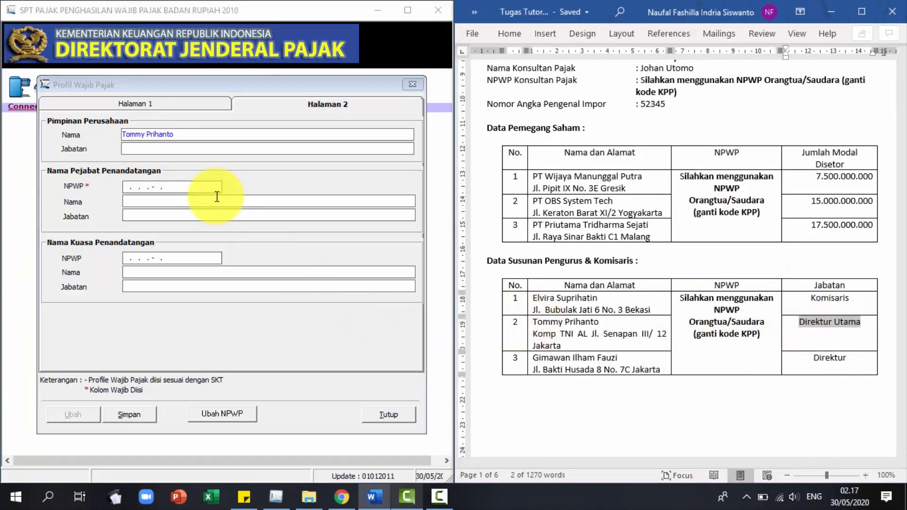
click(205, 149)
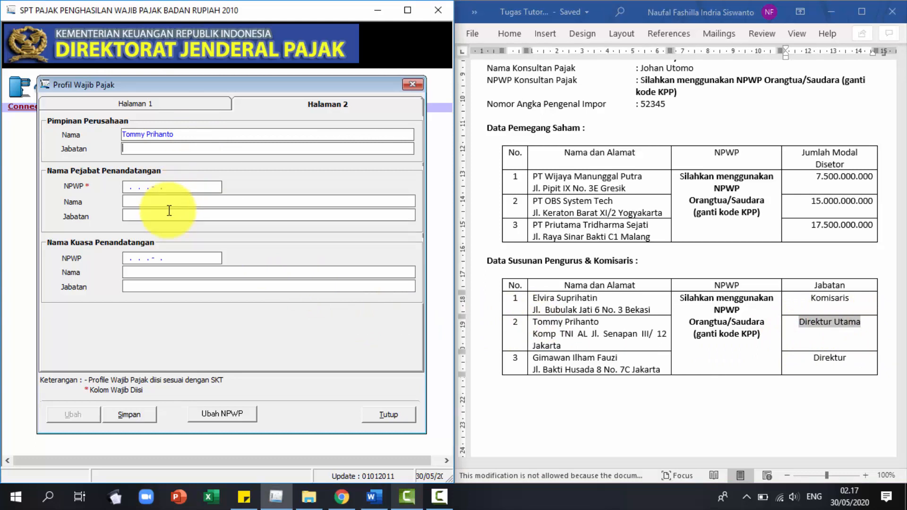
Paste the leader's NPWP from the notes as the signing officer's NPWP.
click(124, 187)
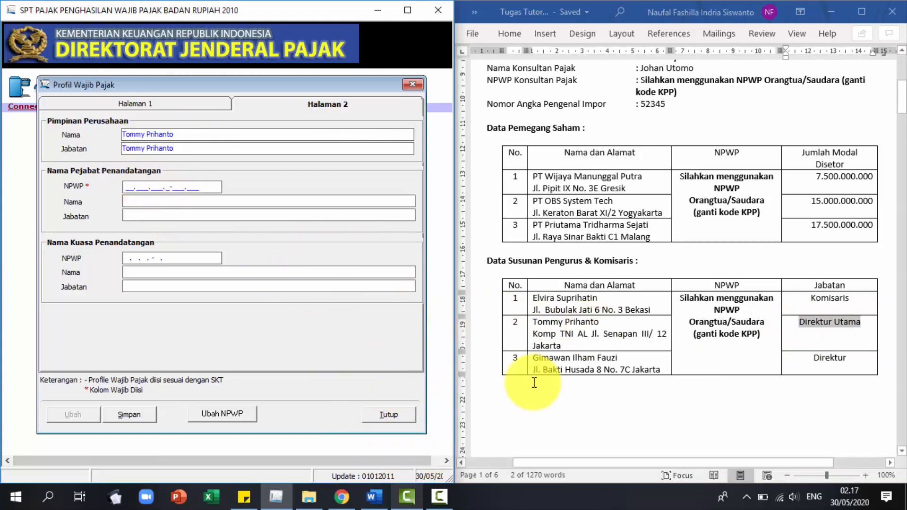
click(244, 496)
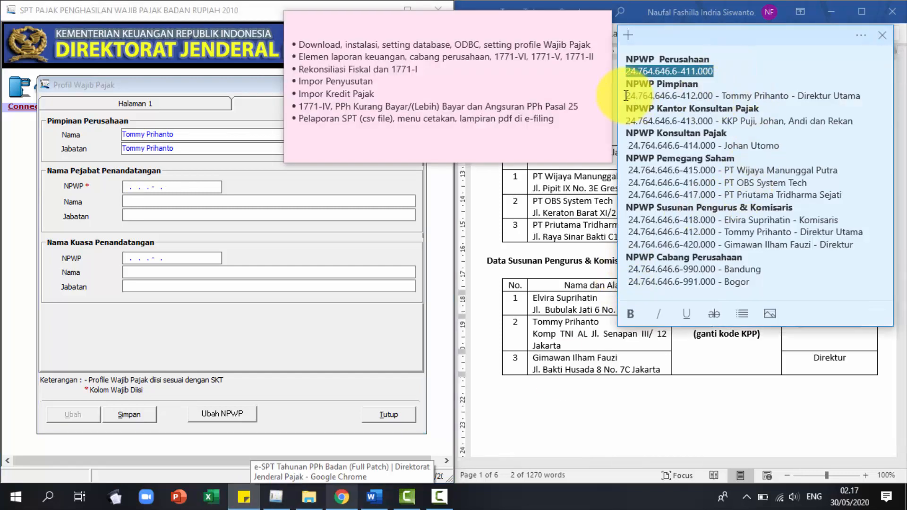
drag(626, 96, 714, 96)
click(663, 96)
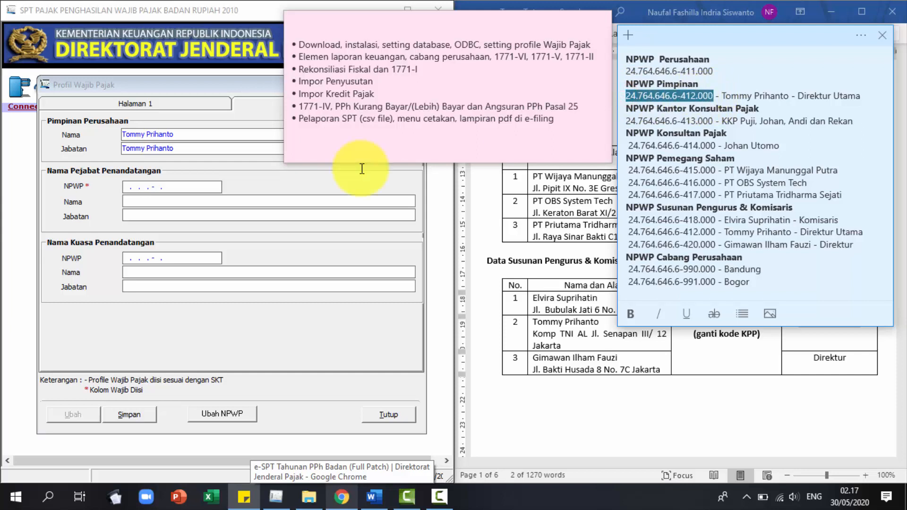
click(127, 186)
key(ctrl+v)
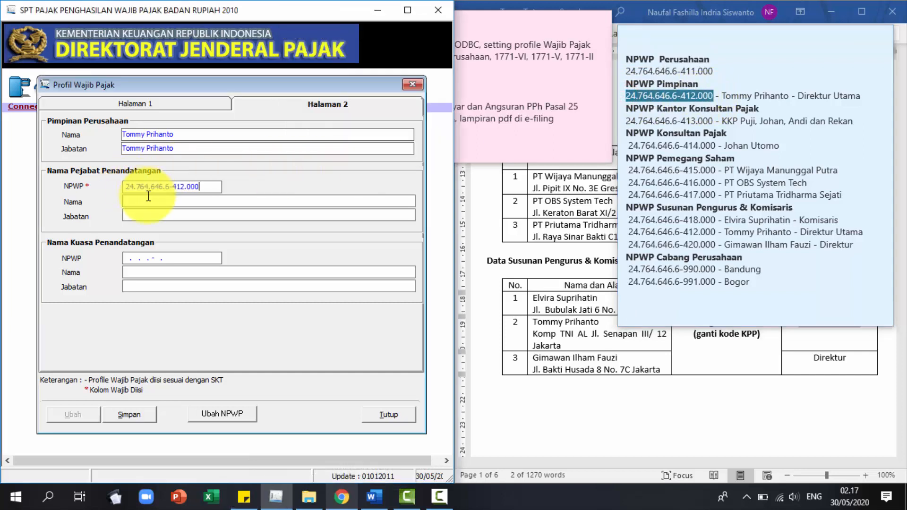
click(141, 201)
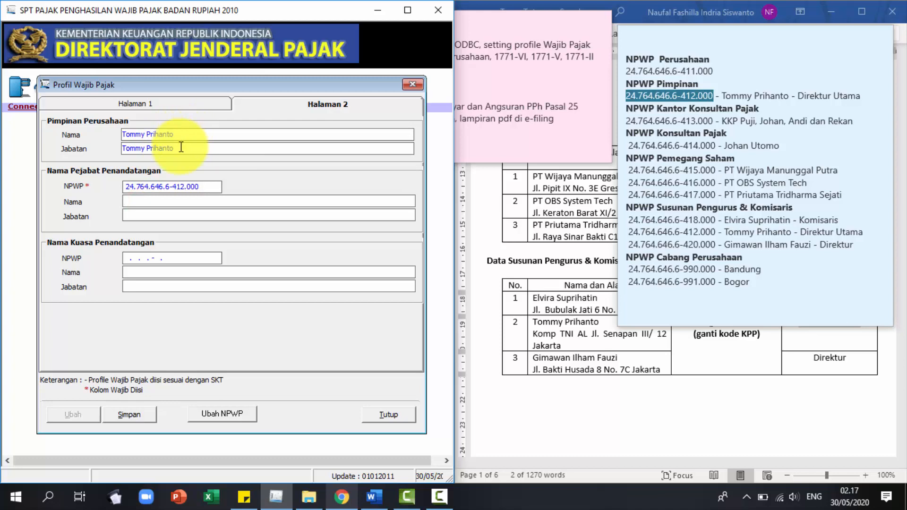
Correct the leader's position to Direktur Utama.
triple_click(181, 147)
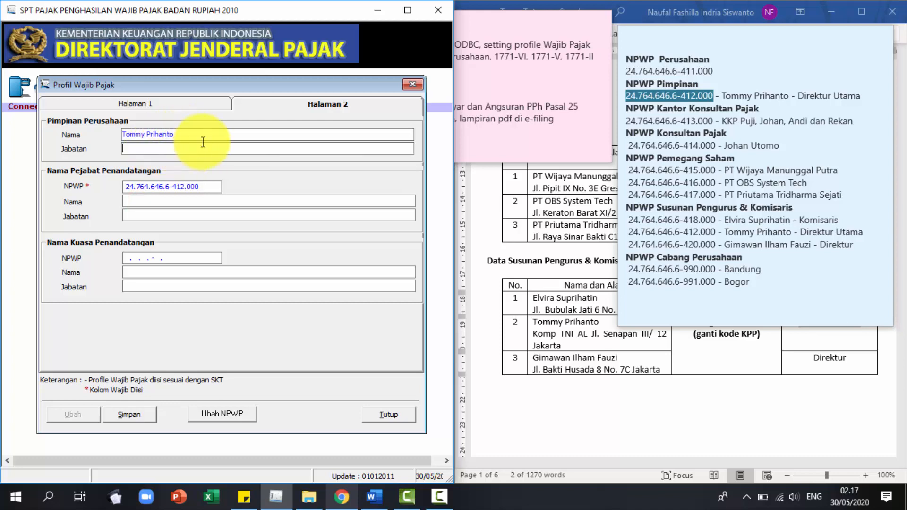
click(800, 96)
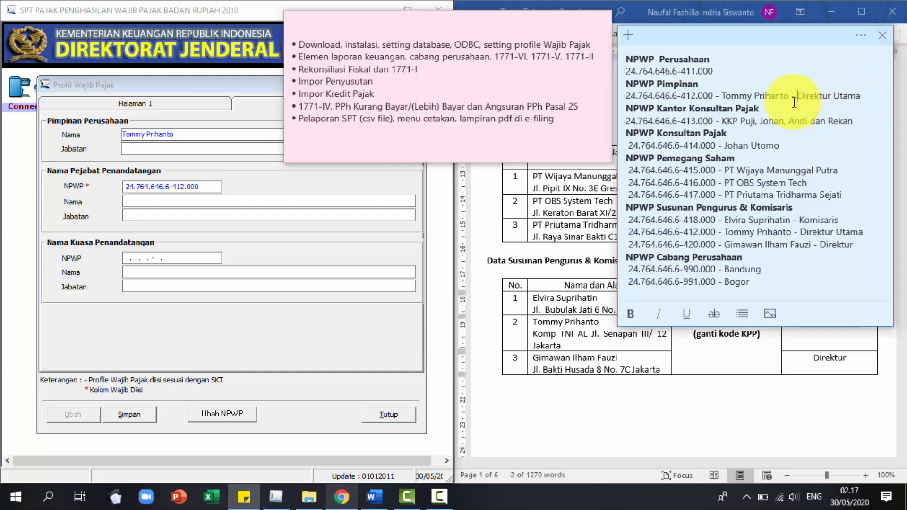
drag(840, 89, 862, 93)
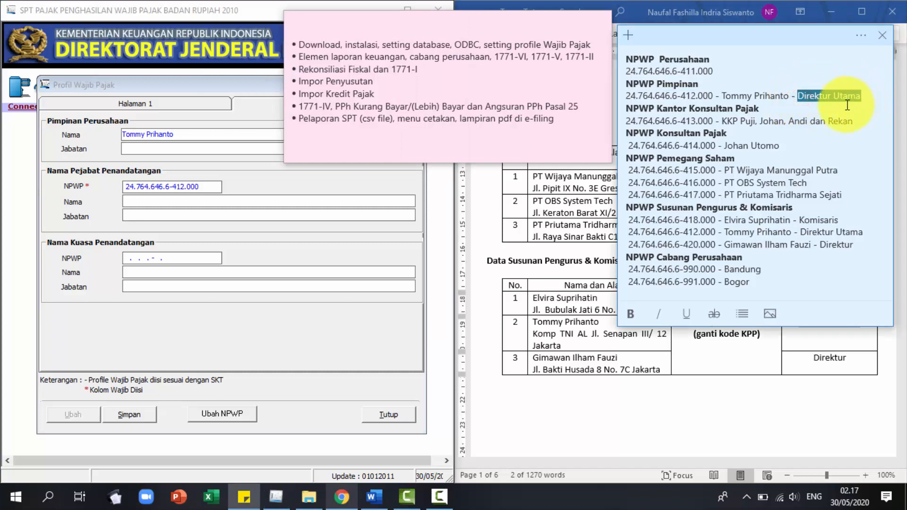
key(ctrl+c)
click(194, 147)
key(ctrl+v)
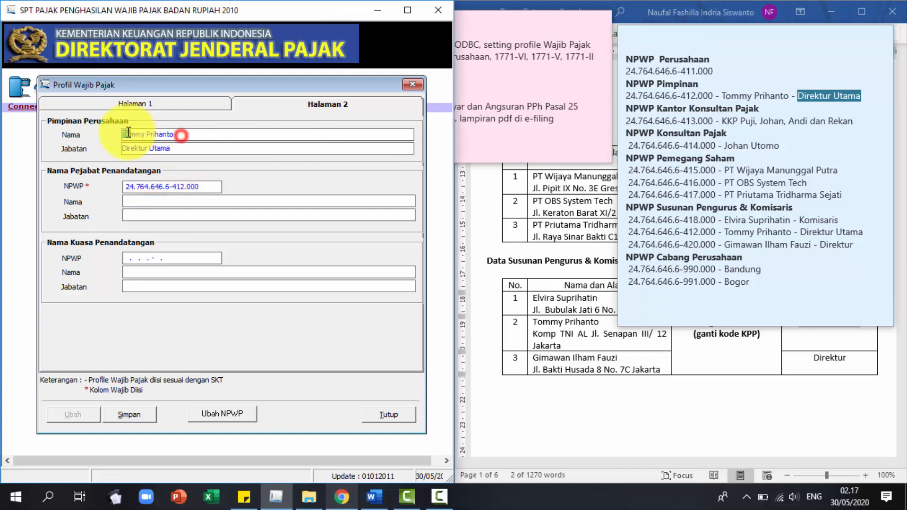
Reuse the leader's name and position for the signing officer.
drag(122, 134, 201, 133)
key(ctrl+x)
click(169, 200)
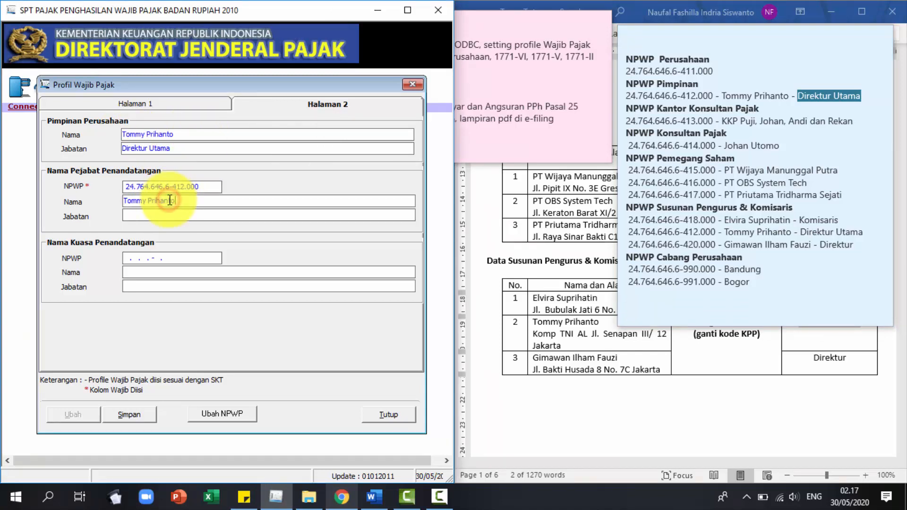
drag(105, 148, 201, 152)
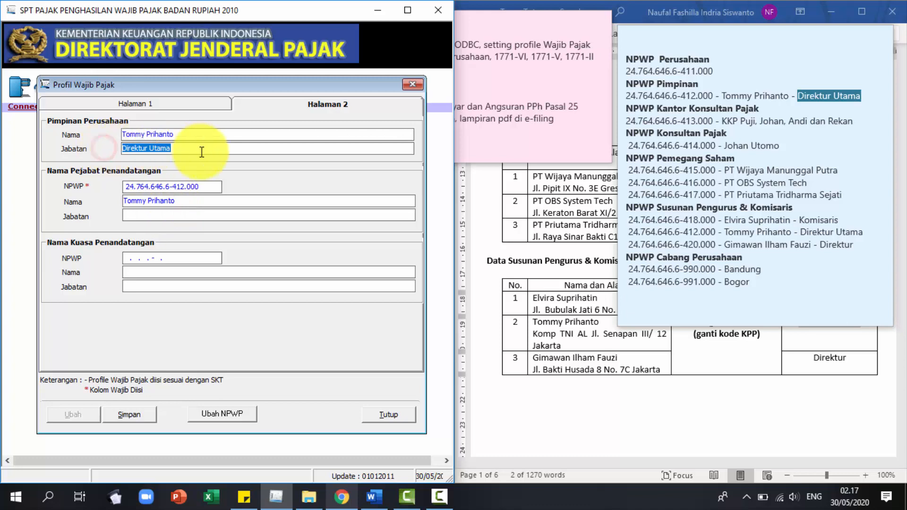
click(182, 214)
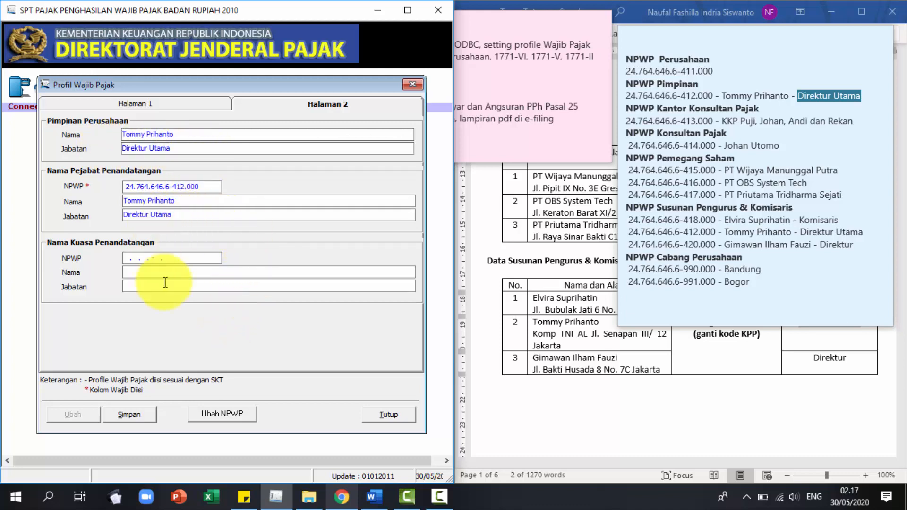
Save the taxpayer profile and confirm the saved-data messages.
click(146, 413)
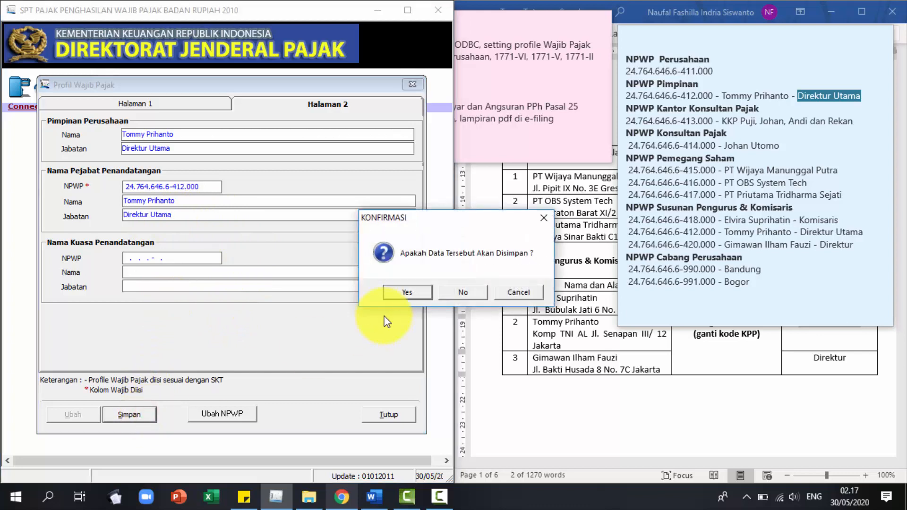
click(414, 296)
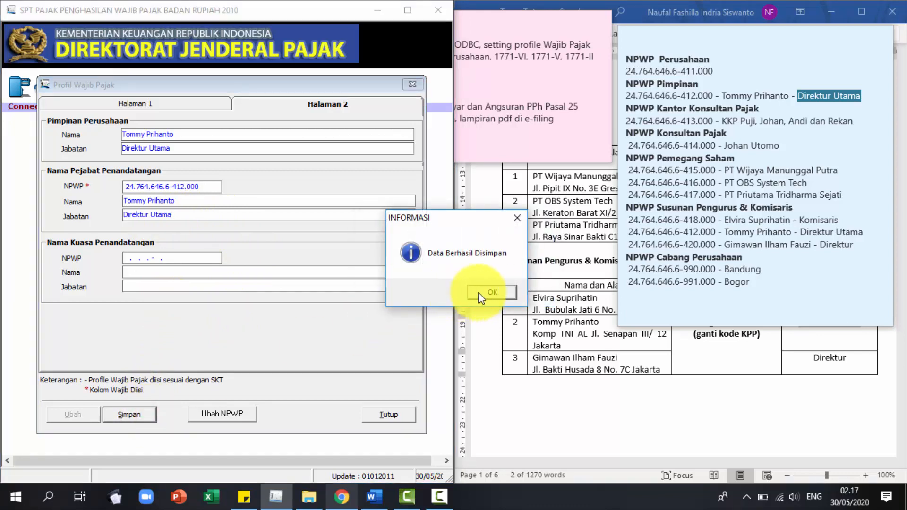
click(494, 291)
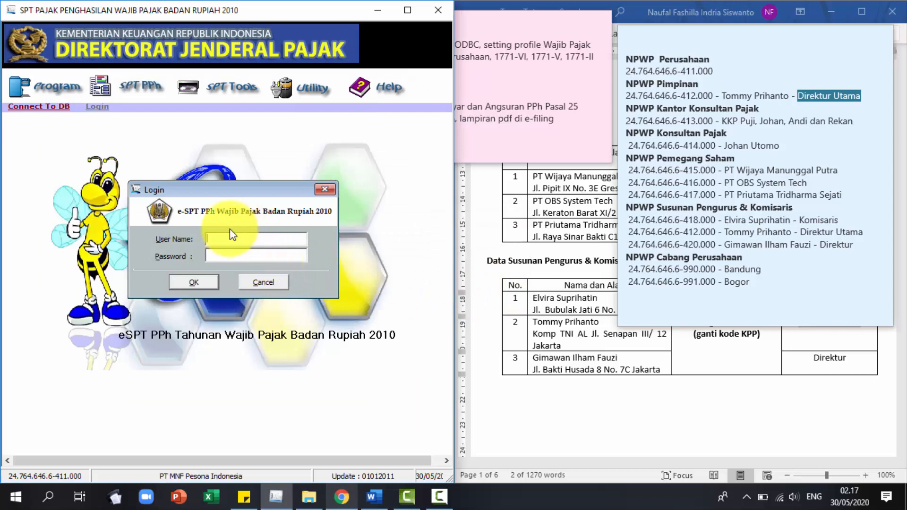
Maximize e-SPT and log in as administrator with the account password.
click(406, 10)
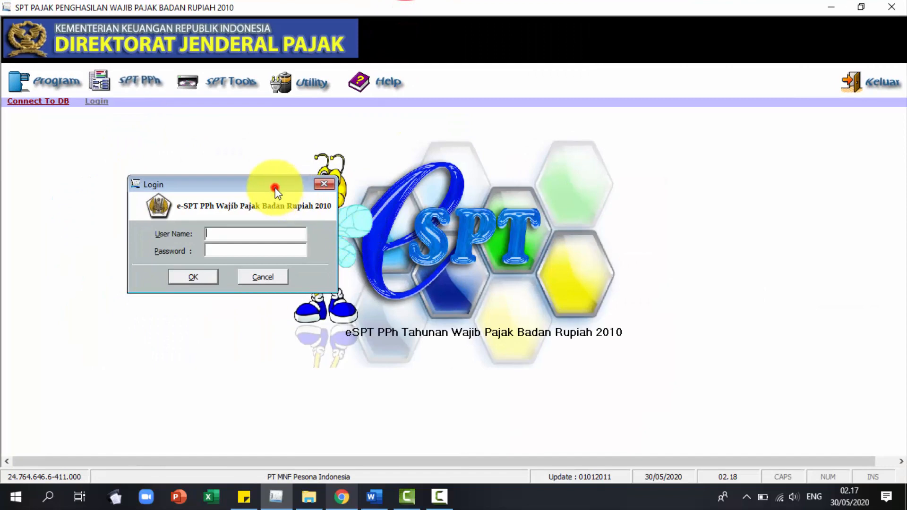
drag(275, 190, 485, 200)
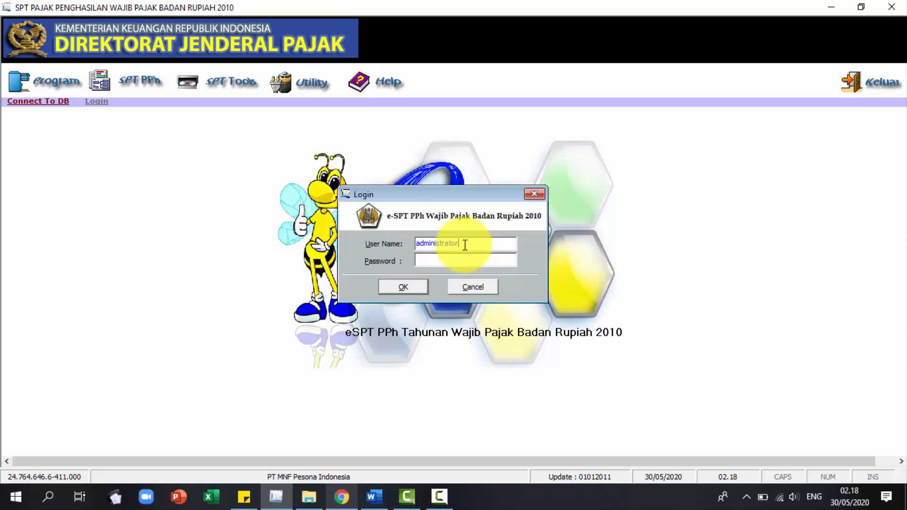
click(467, 259)
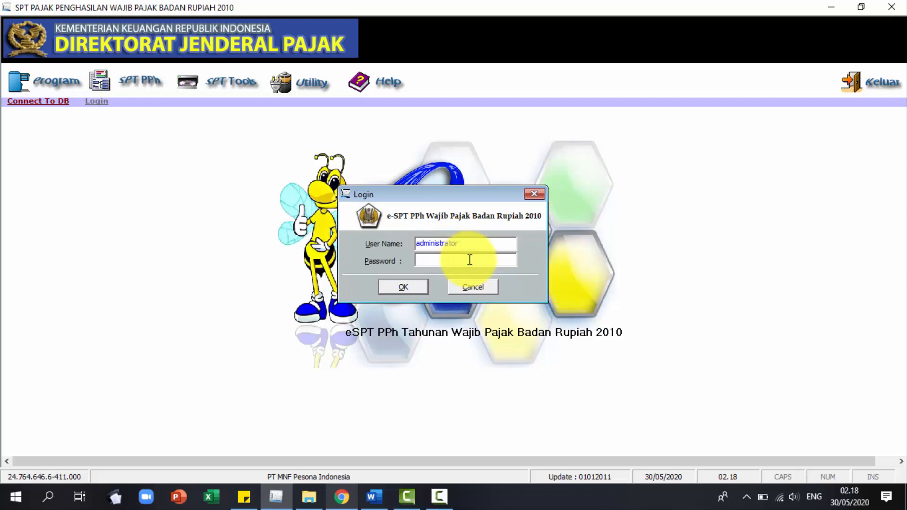
text(123)
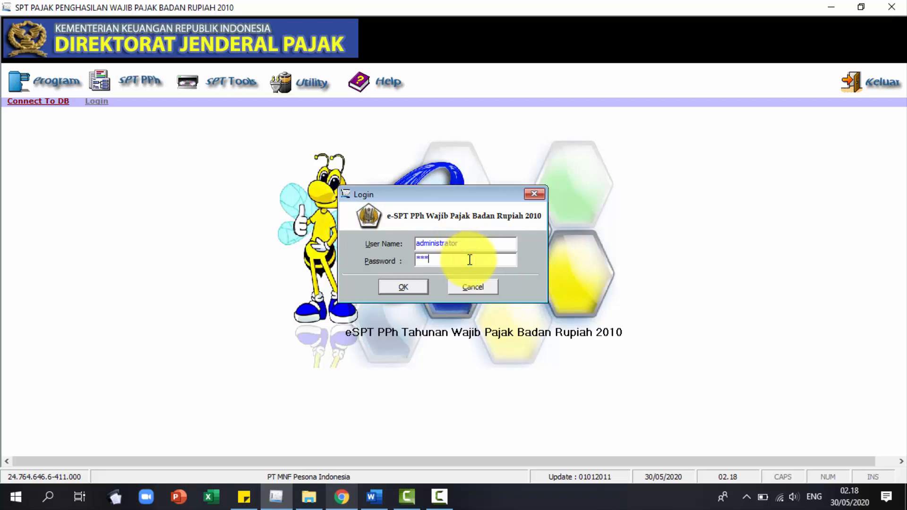
click(404, 284)
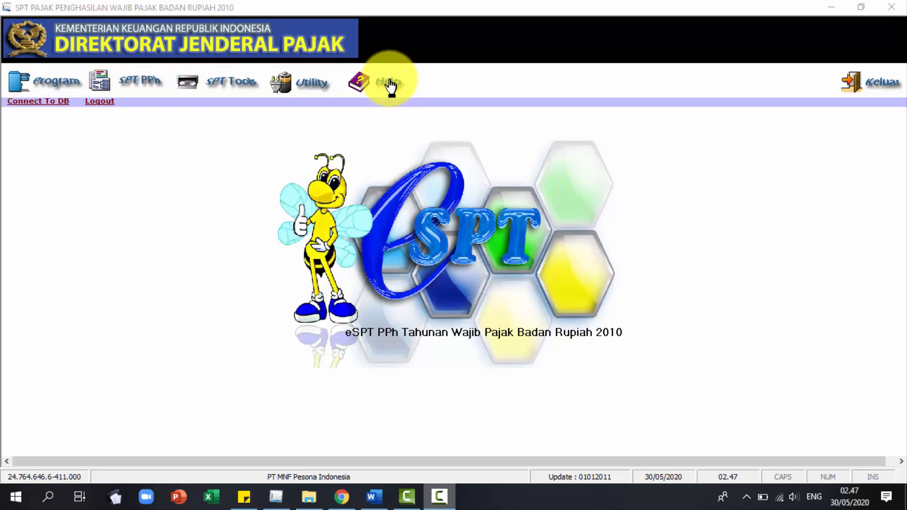
Create a new SPT 1771 for tax year 2018, correction 0, and acknowledge the confirmation.
click(38, 88)
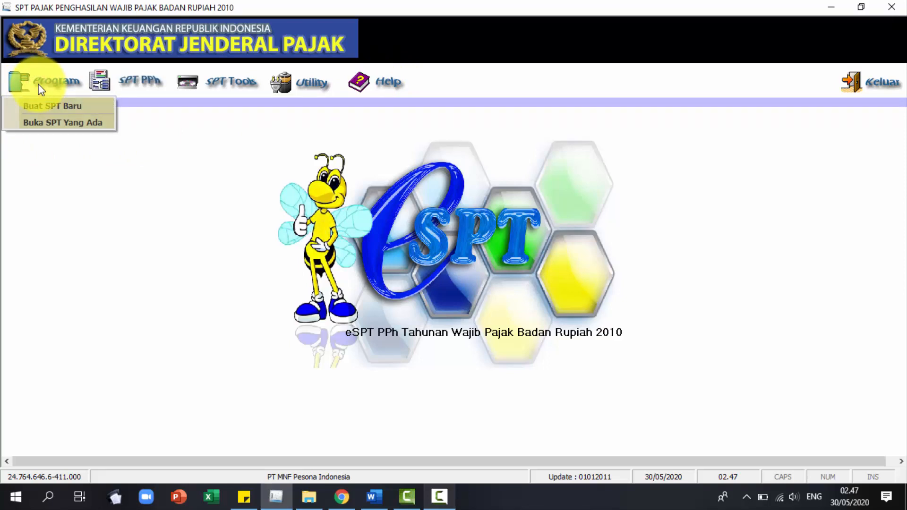
click(52, 106)
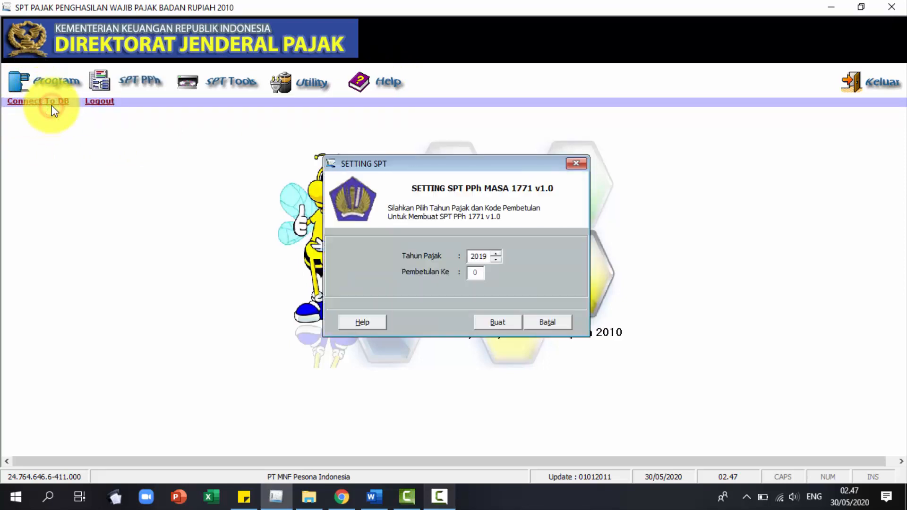
click(495, 259)
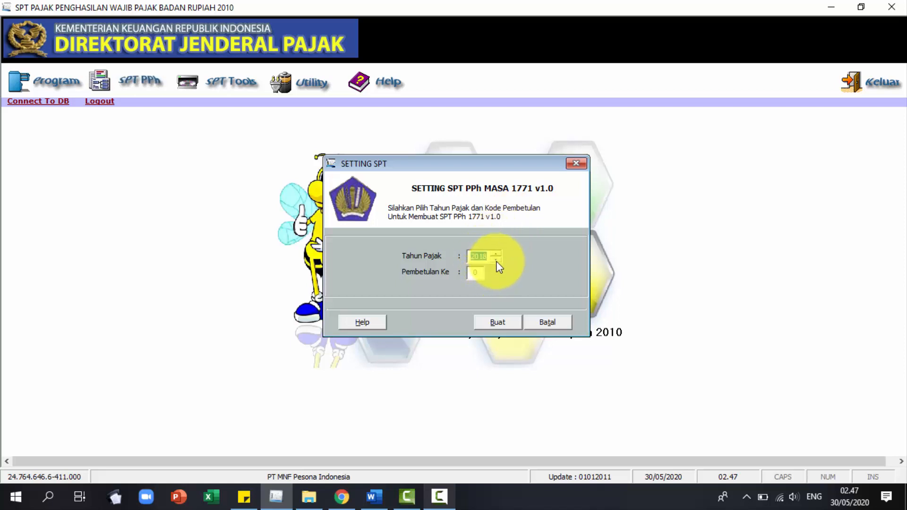
click(493, 324)
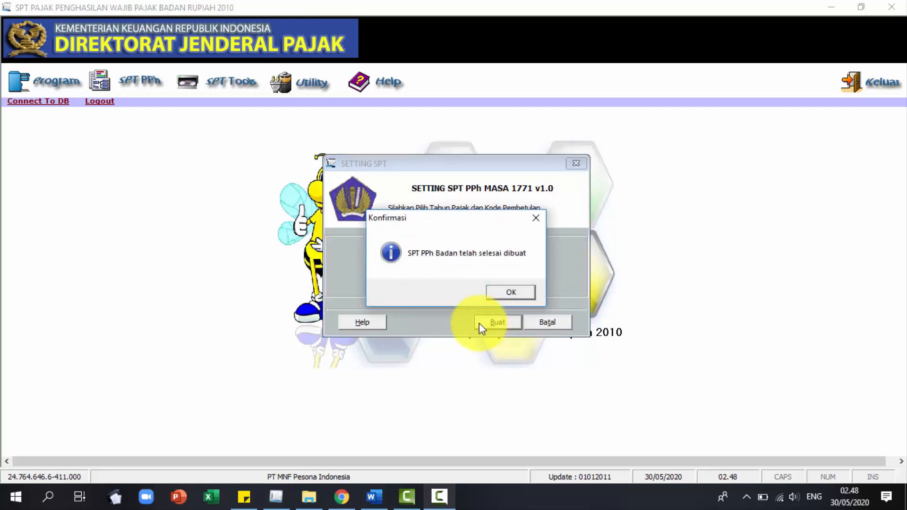
click(518, 300)
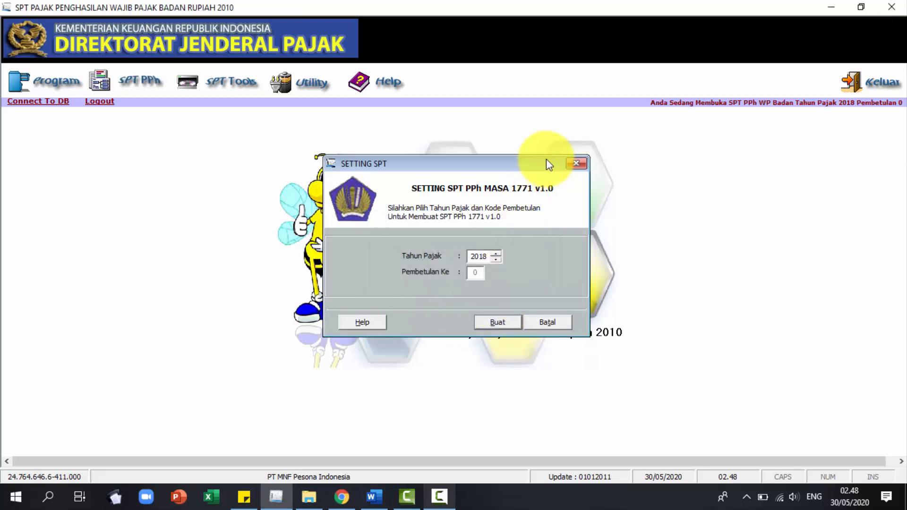
Check the 2018 return appears in the Buka SPT Yang Ada list, then close the list.
click(45, 82)
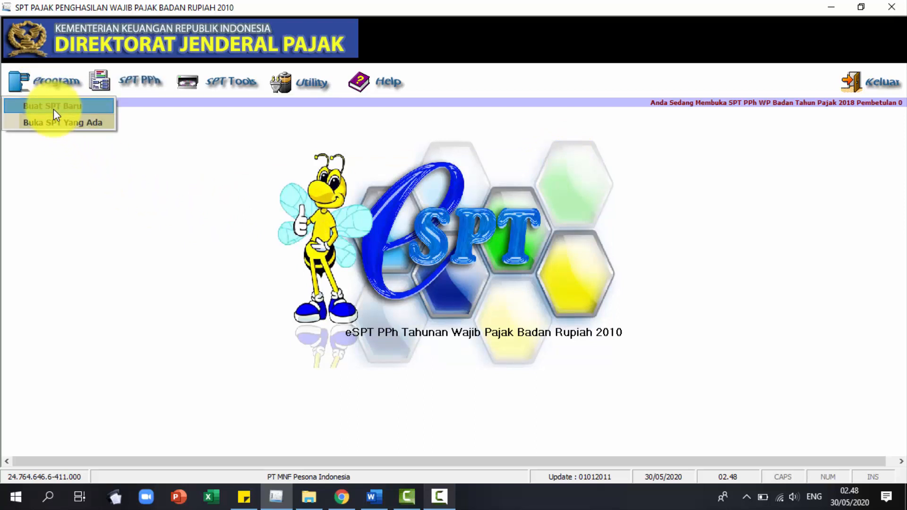
click(60, 122)
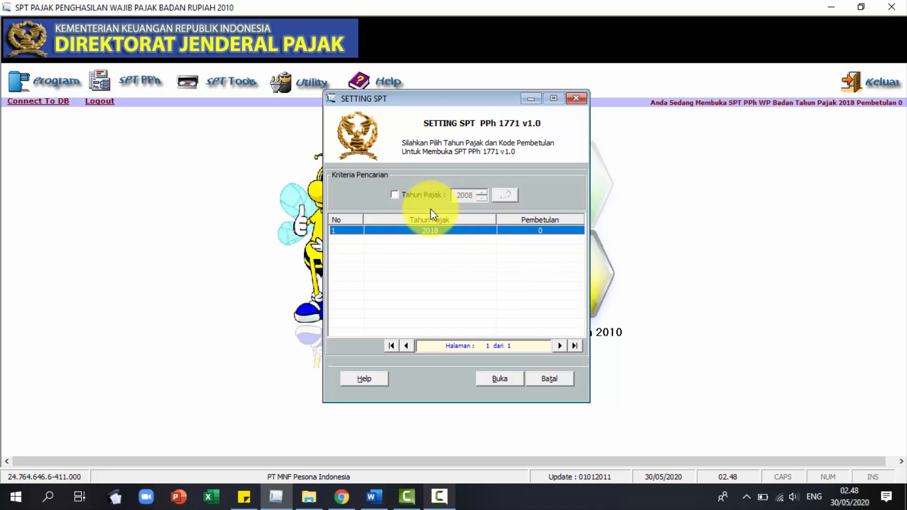
click(576, 98)
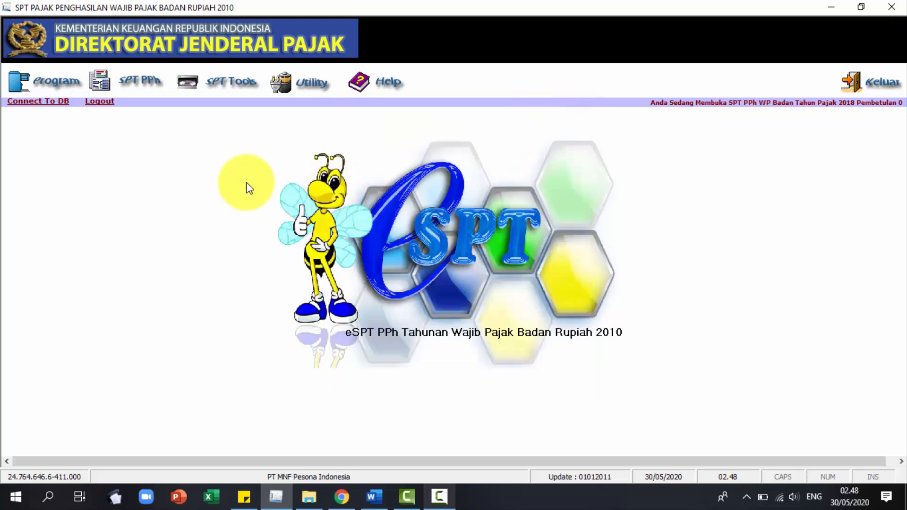
click(134, 85)
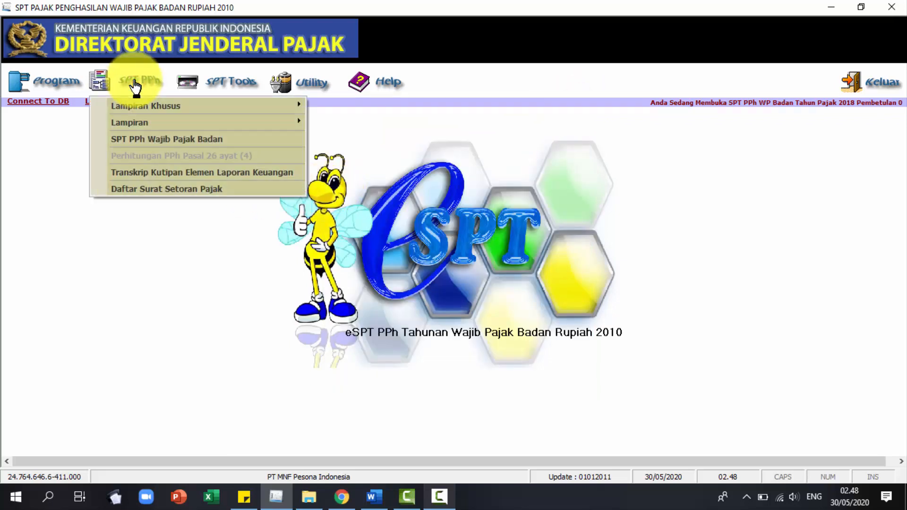
Review the Lampiran Khusus and Lampiran submenus of the SPT PPh menu.
mouse_move(152, 104)
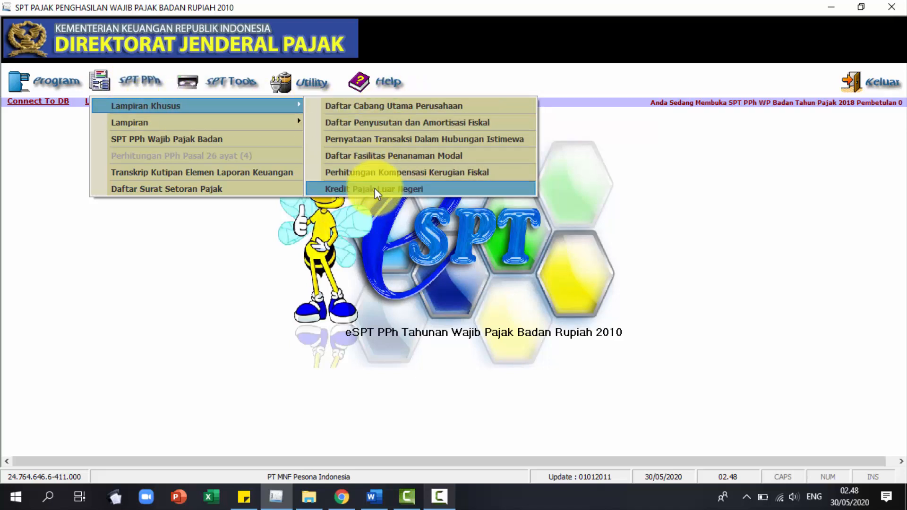
mouse_move(274, 120)
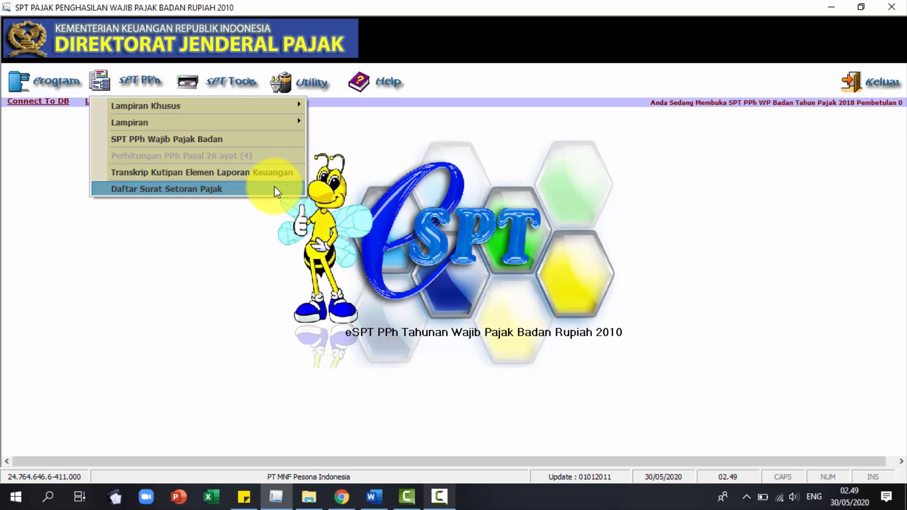
click(365, 128)
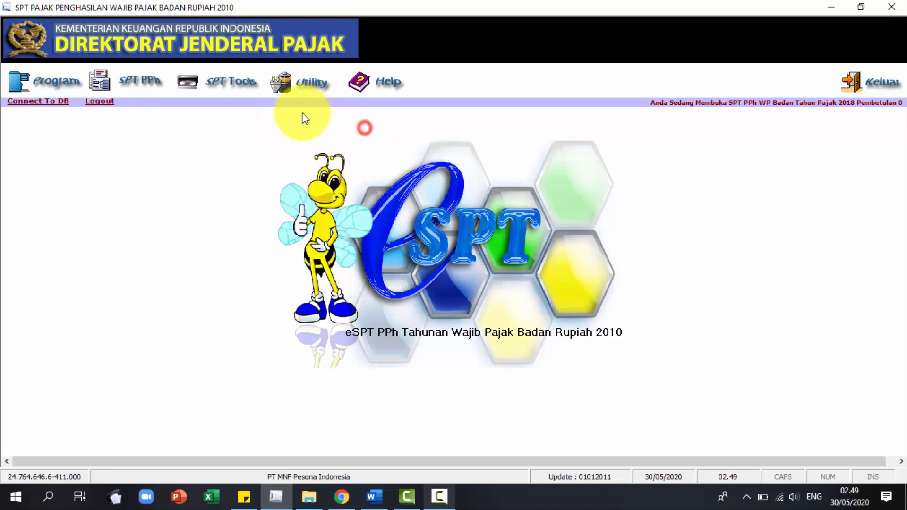
Look through the SPT Tools list, then bring up the Utility functions.
click(238, 84)
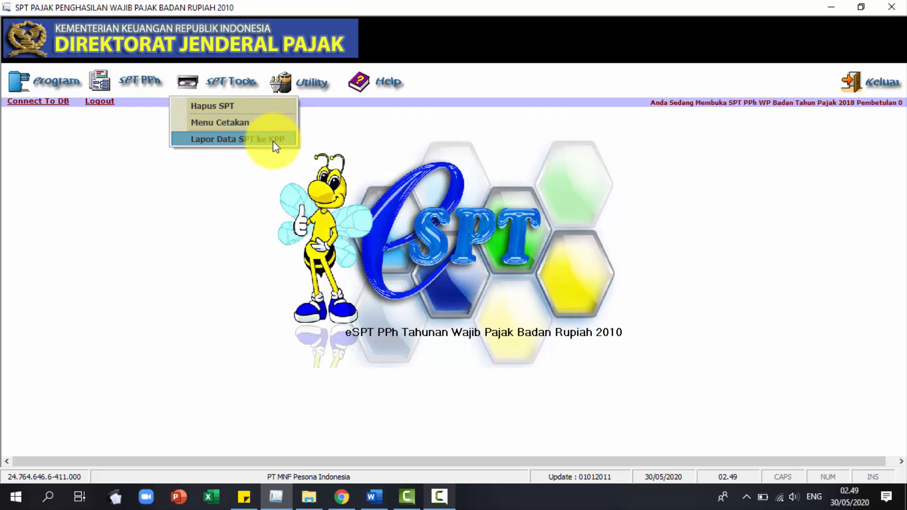
click(319, 125)
click(304, 78)
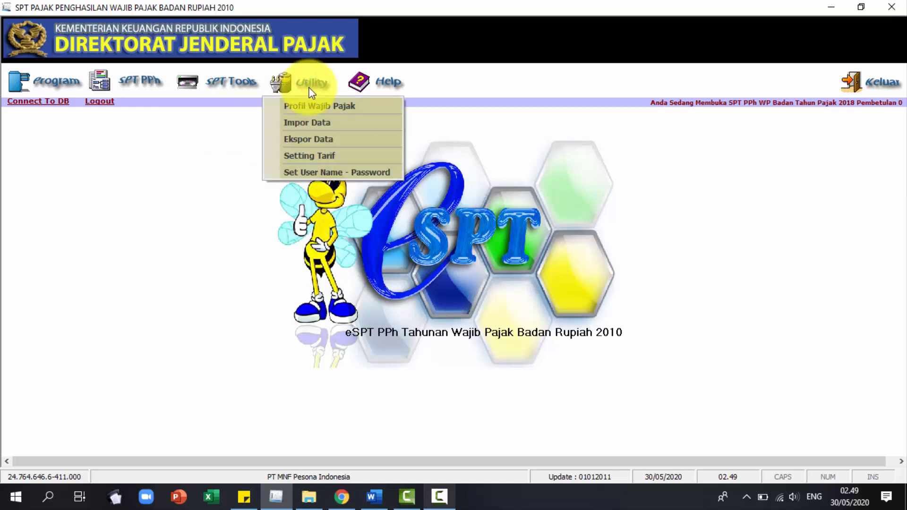
Re-save the Profil Wajib Pajak unchanged via Ubah and Simpan, confirm, and close it.
click(318, 105)
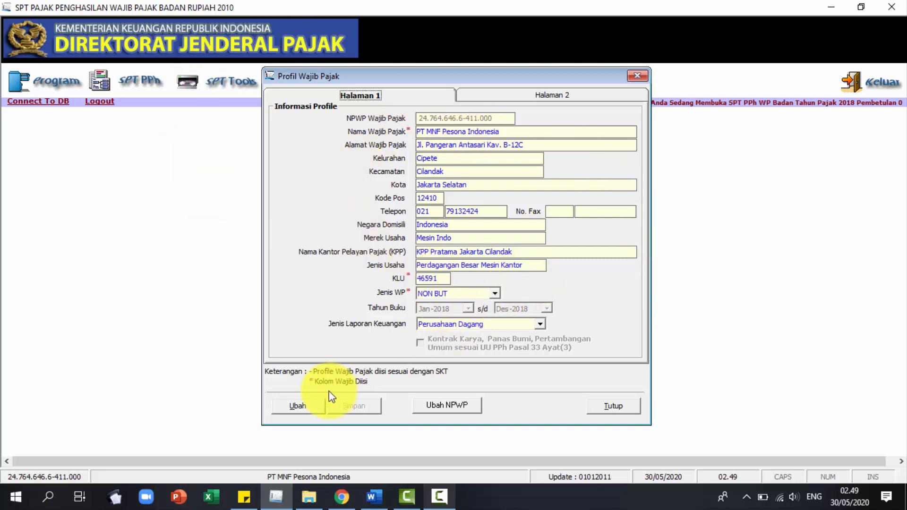
click(305, 405)
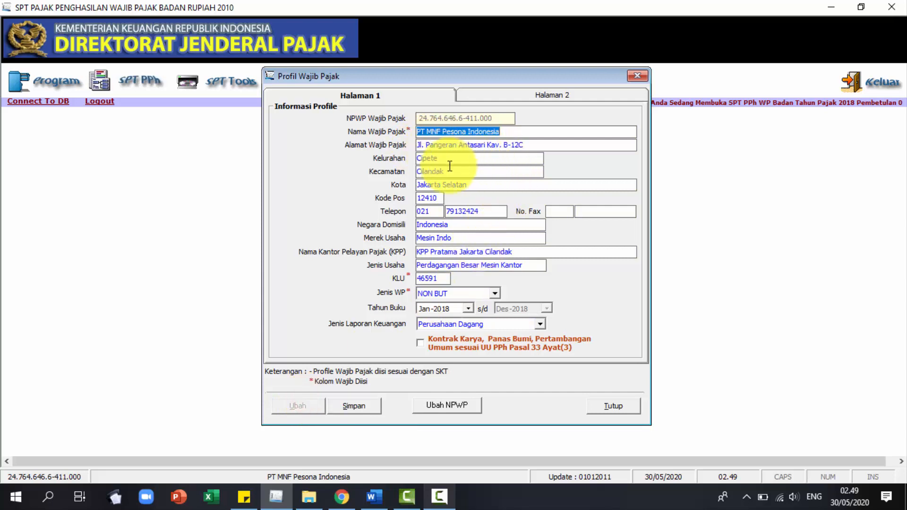
click(370, 405)
click(416, 291)
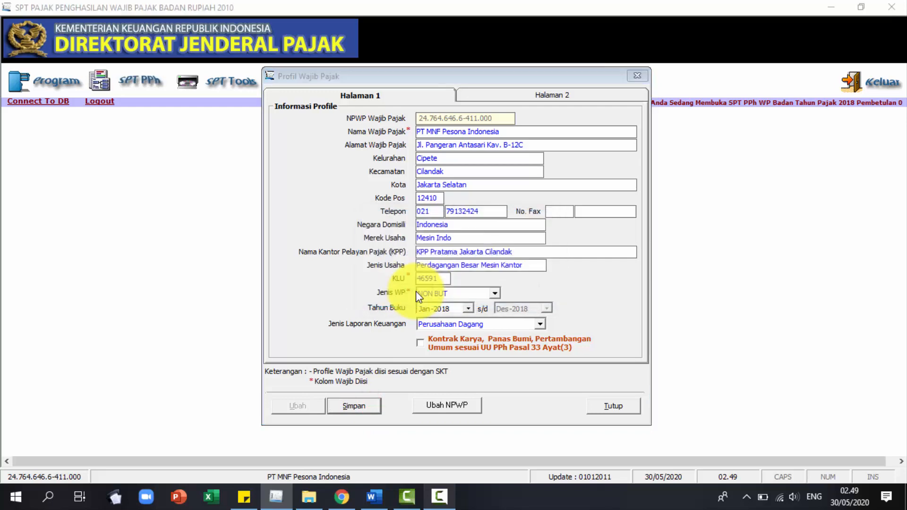
click(490, 292)
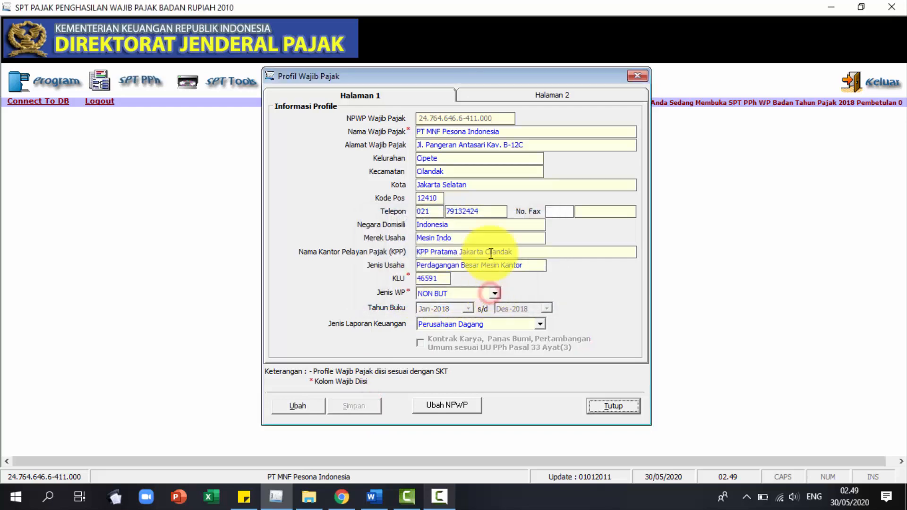
click(638, 76)
click(284, 84)
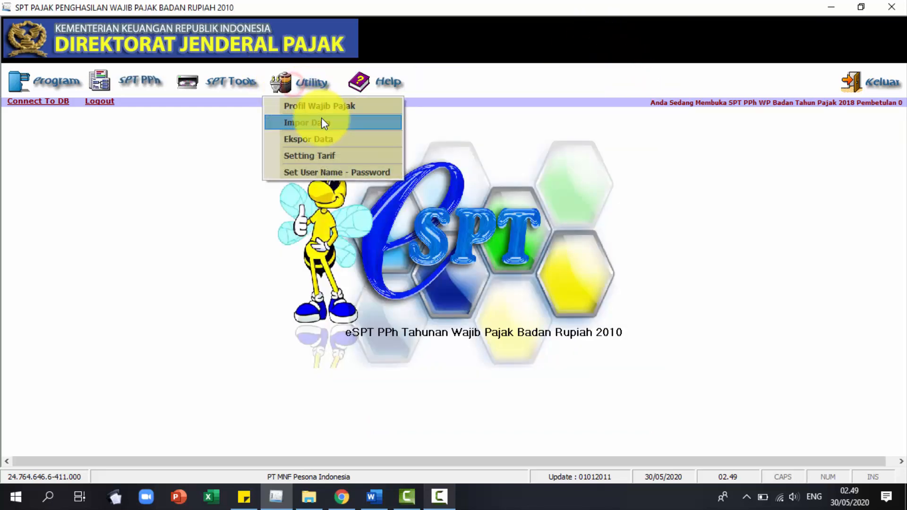
click(323, 122)
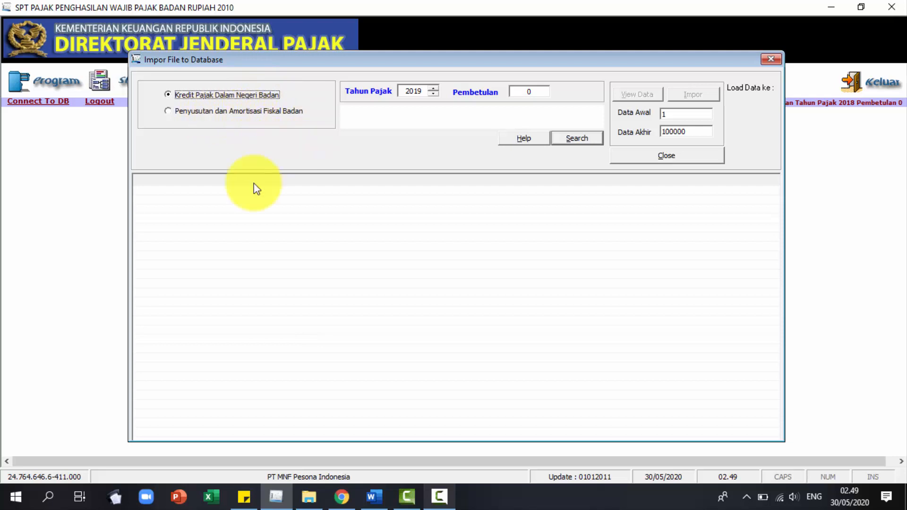
click(767, 59)
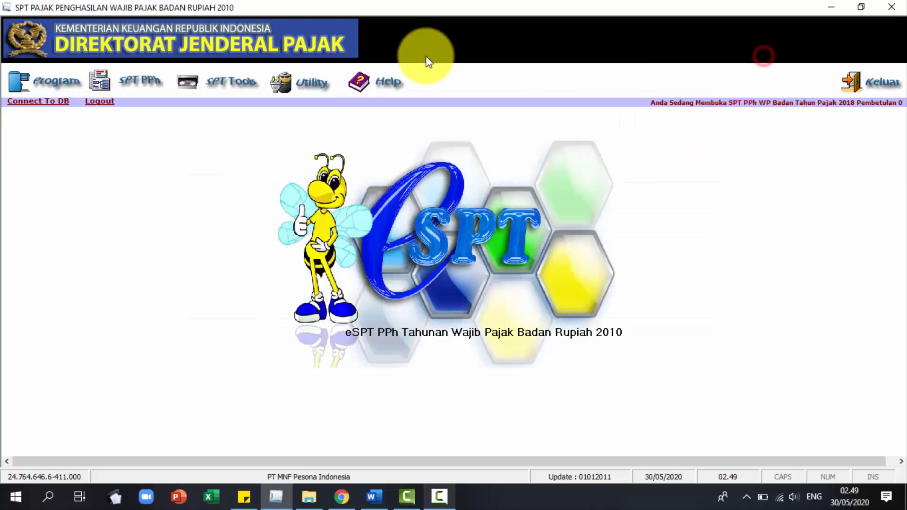
click(316, 85)
click(328, 135)
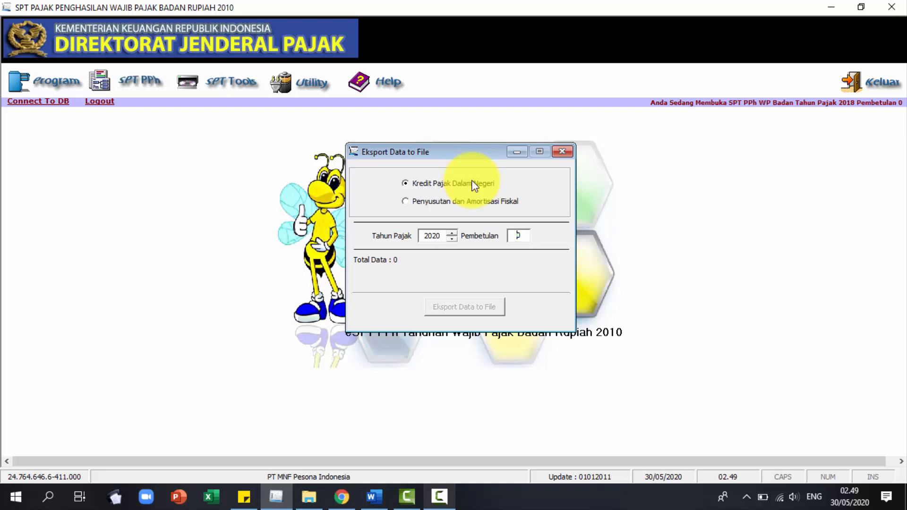
click(562, 151)
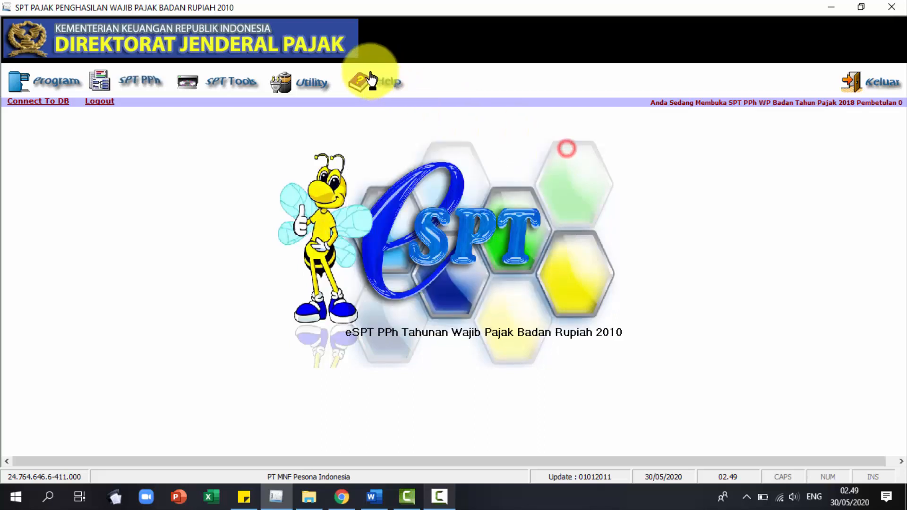
click(312, 84)
click(358, 158)
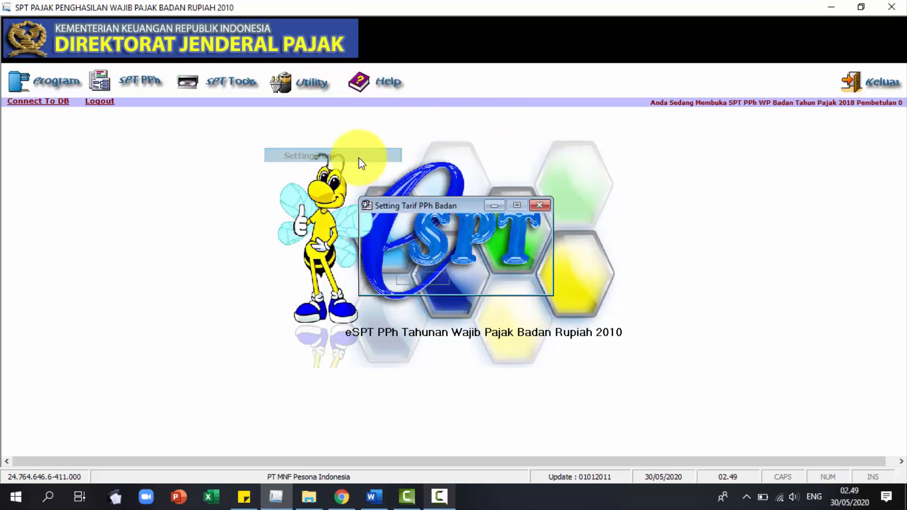
click(540, 205)
click(316, 89)
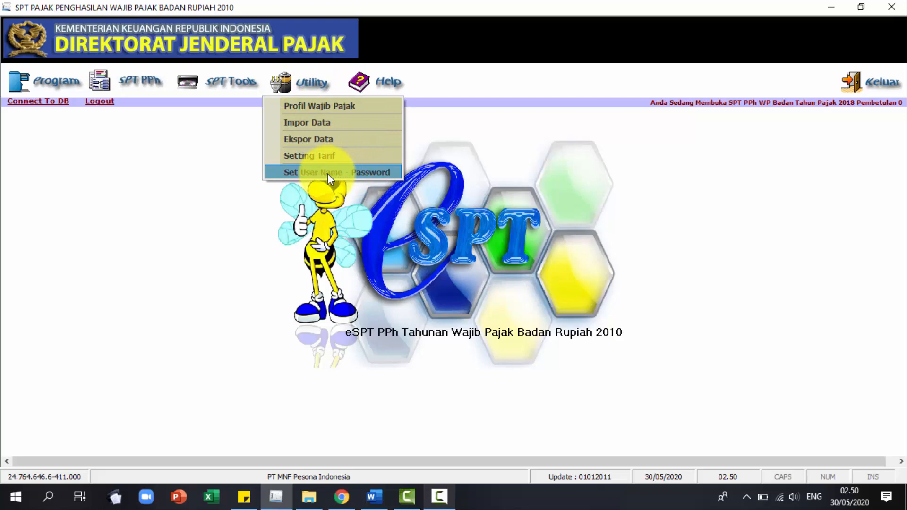
click(461, 105)
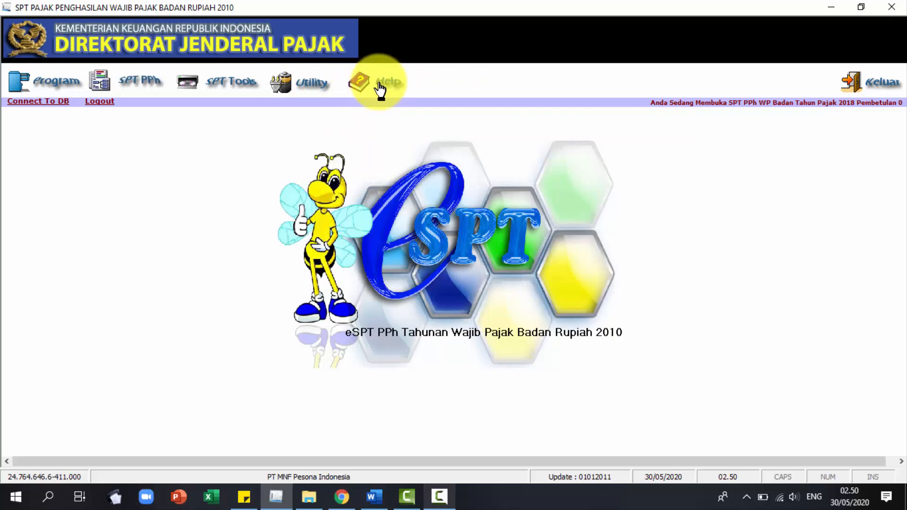